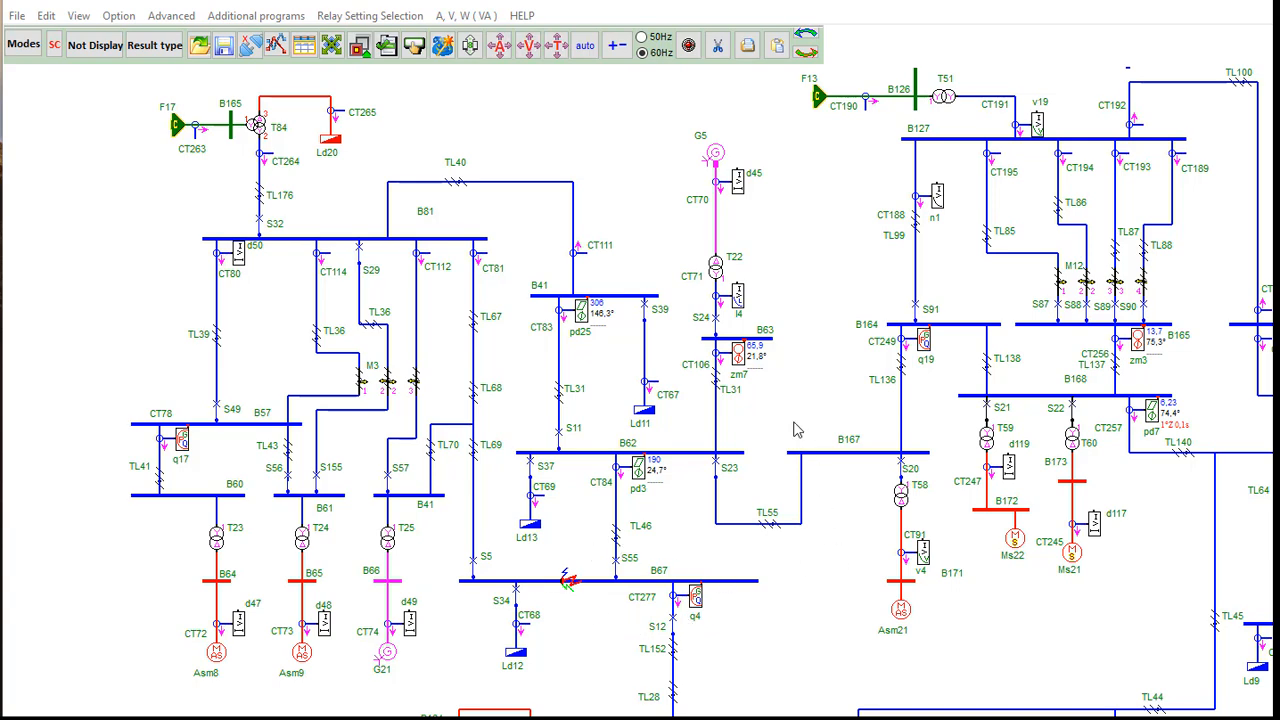
{"action": "scroll", "coordinate": [797, 430], "scroll_direction": "down", "scroll_amount": 1}
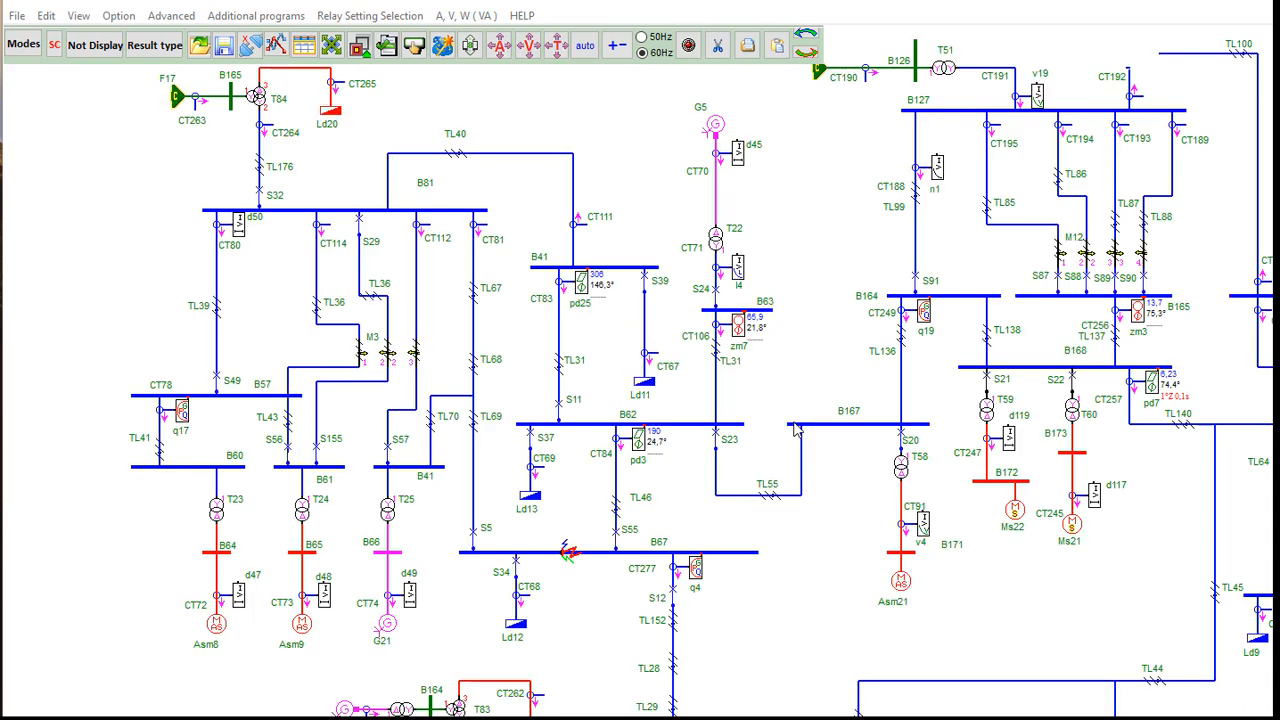
{"action": "scroll", "coordinate": [797, 430], "scroll_direction": "down", "scroll_amount": 1}
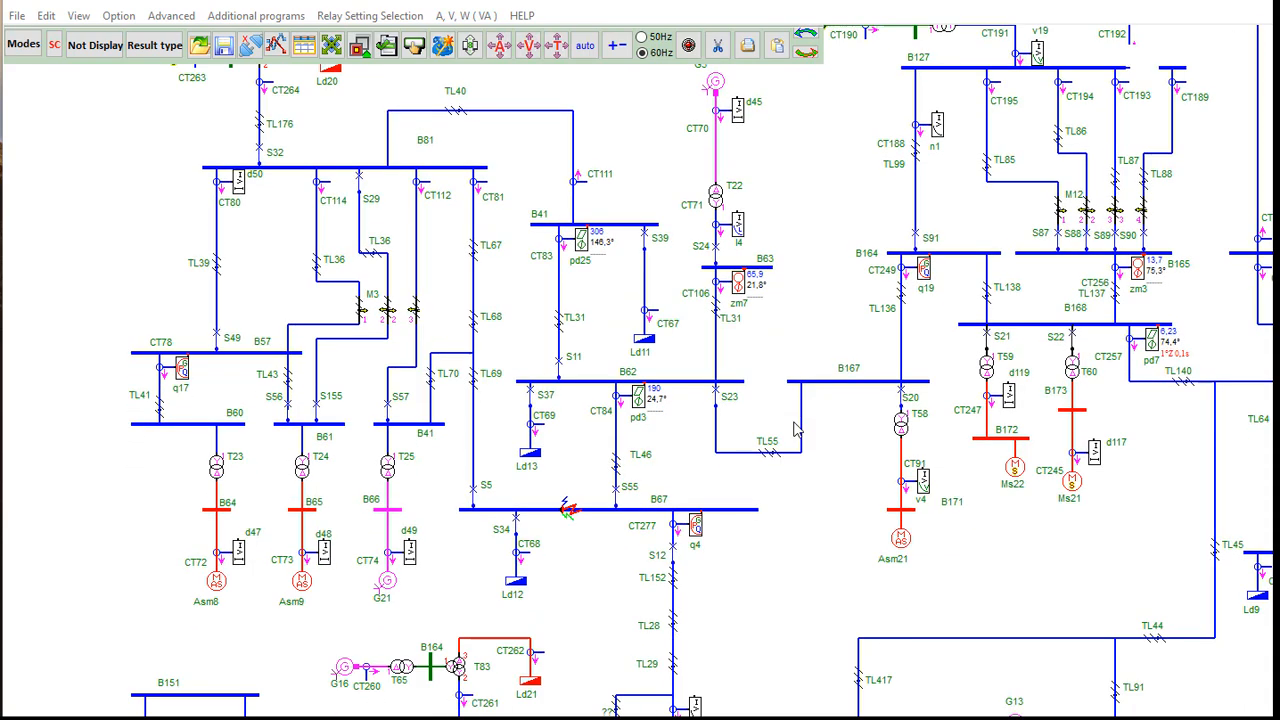
{"action": "scroll", "coordinate": [797, 430], "scroll_direction": "up", "scroll_amount": 3}
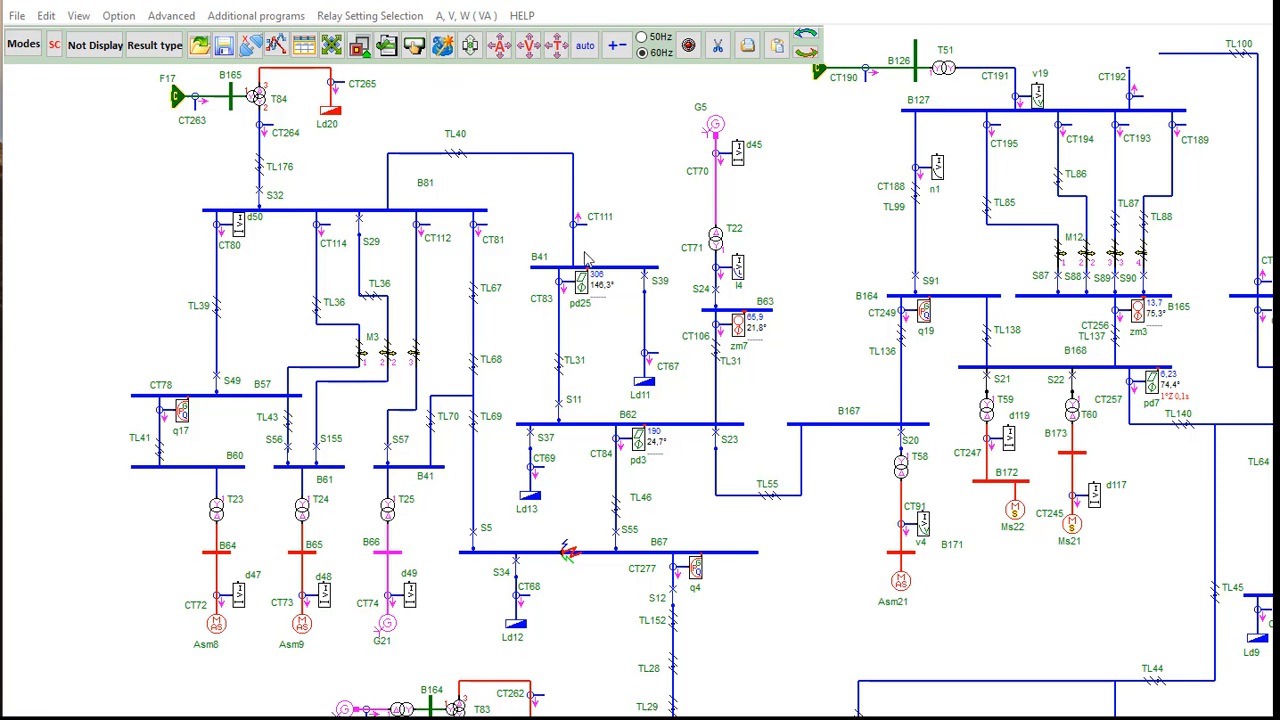
- Show and hide the network mode tools, followed by the short-circuit (SC) calculation tools
{"action": "left_click", "coordinate": [23, 44]}
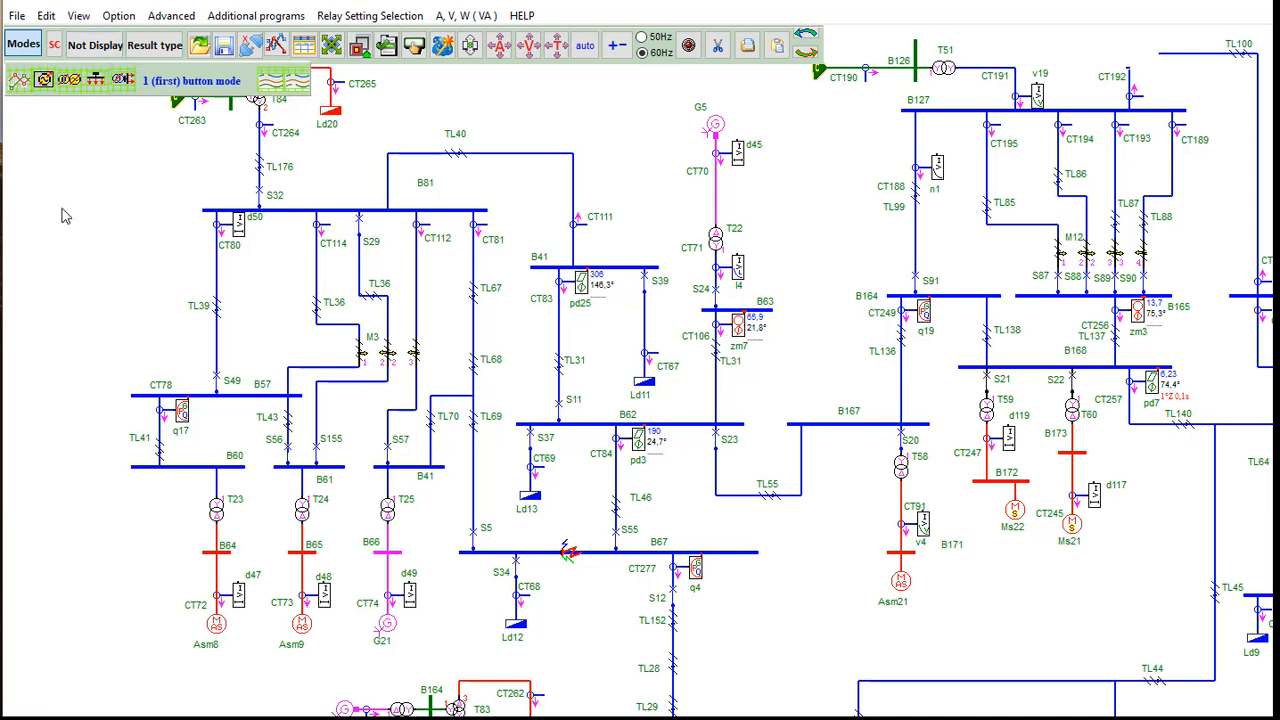
{"action": "left_click", "coordinate": [23, 46]}
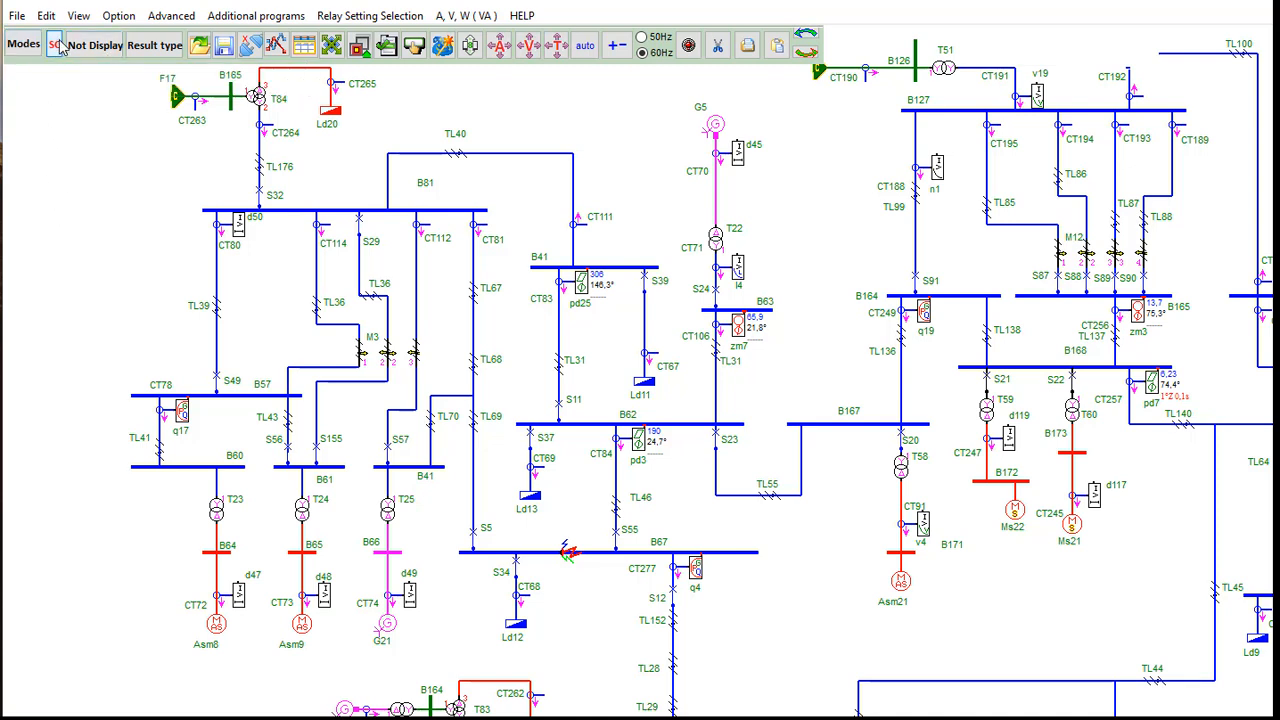
{"action": "left_click", "coordinate": [55, 48]}
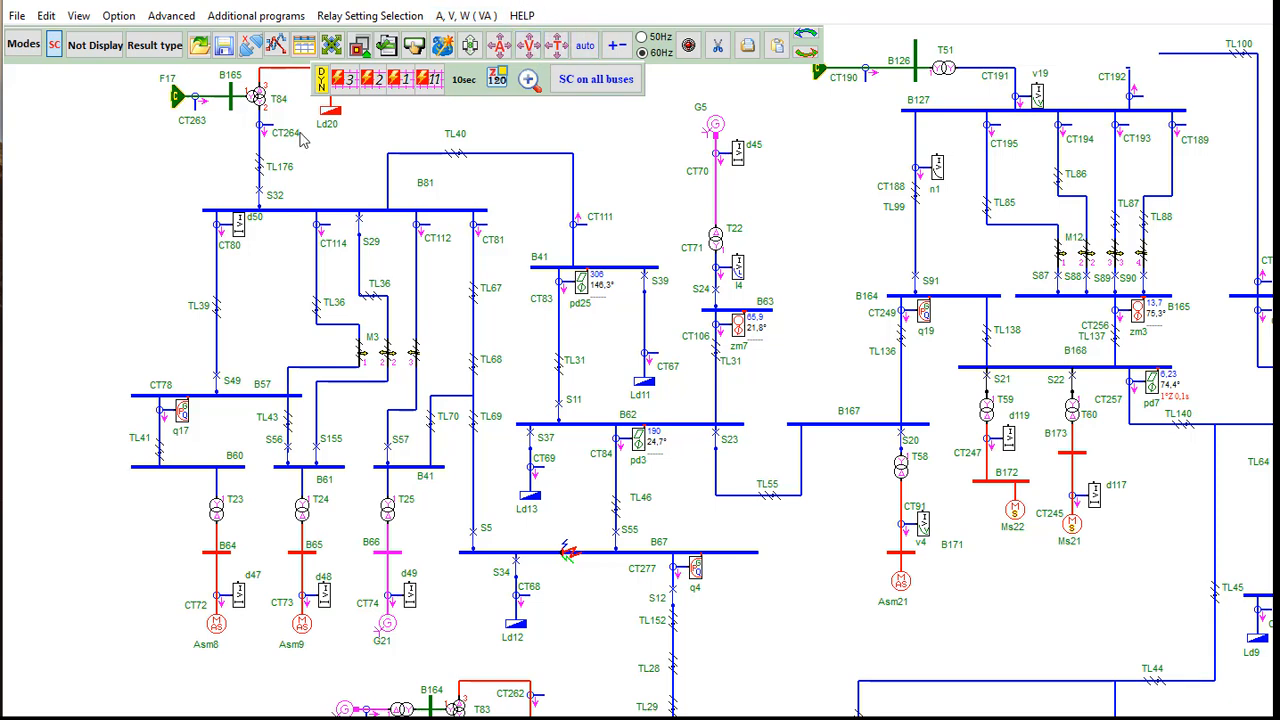
{"action": "left_click", "coordinate": [55, 47]}
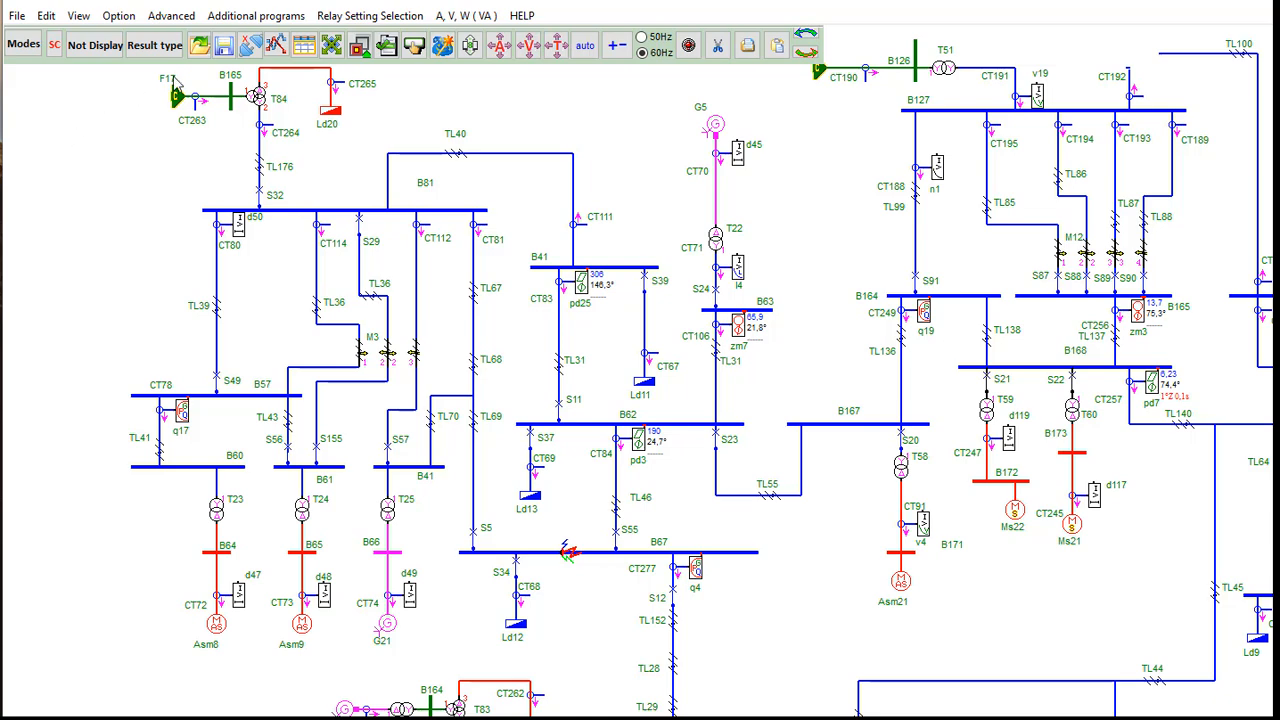
- Review the relay setting calculation forms for coordination, sensitivity, open-phase mode and coverage zone, and close the calculation window
{"action": "left_click", "coordinate": [368, 22]}
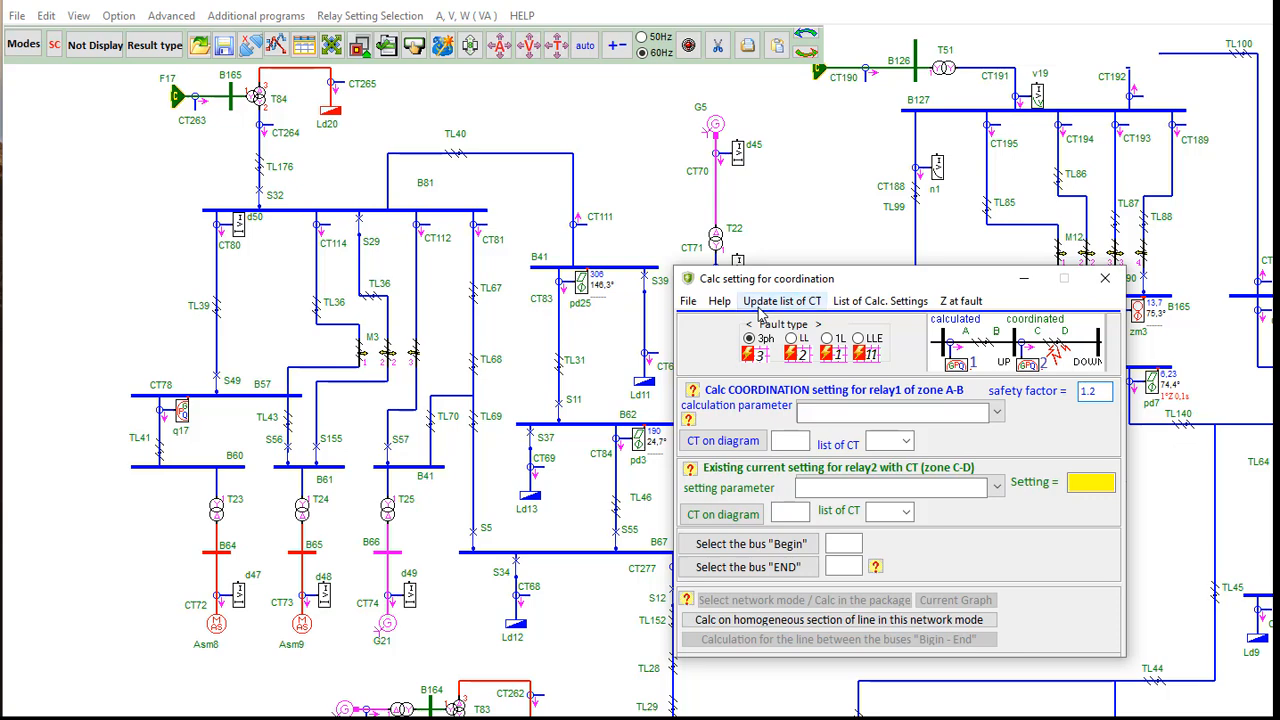
{"action": "left_click", "coordinate": [868, 303]}
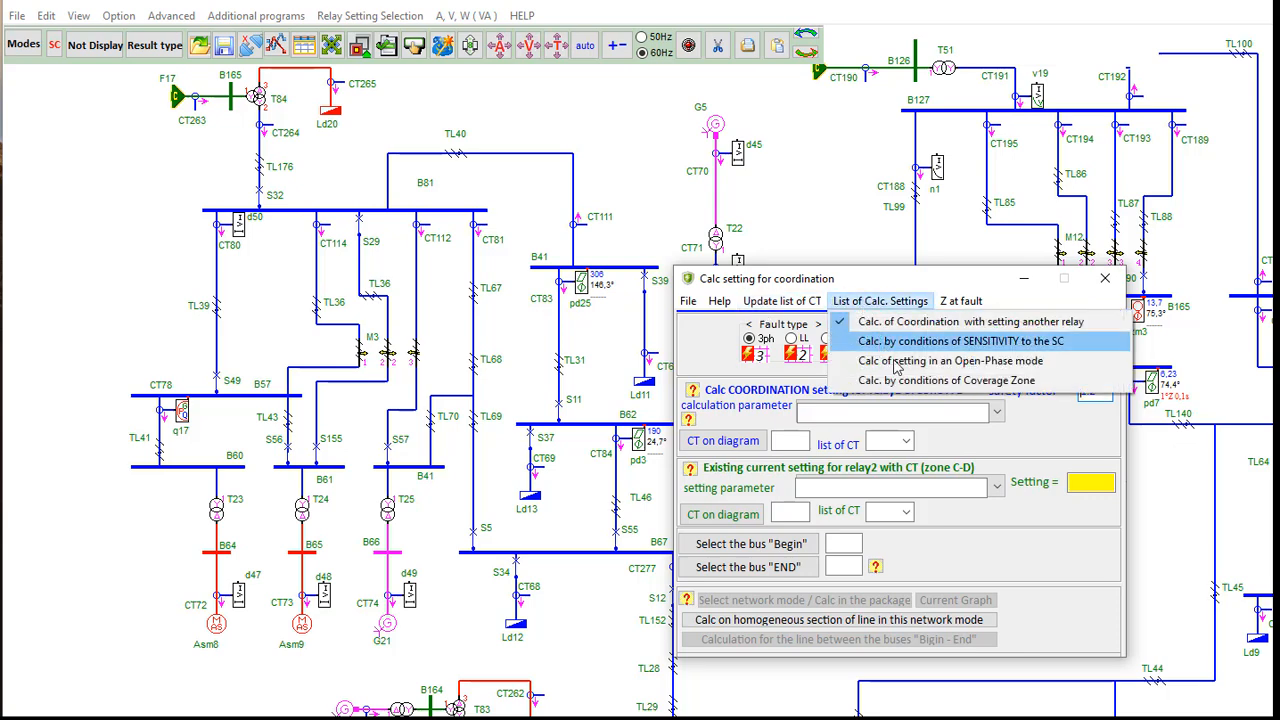
{"action": "left_click", "coordinate": [876, 341]}
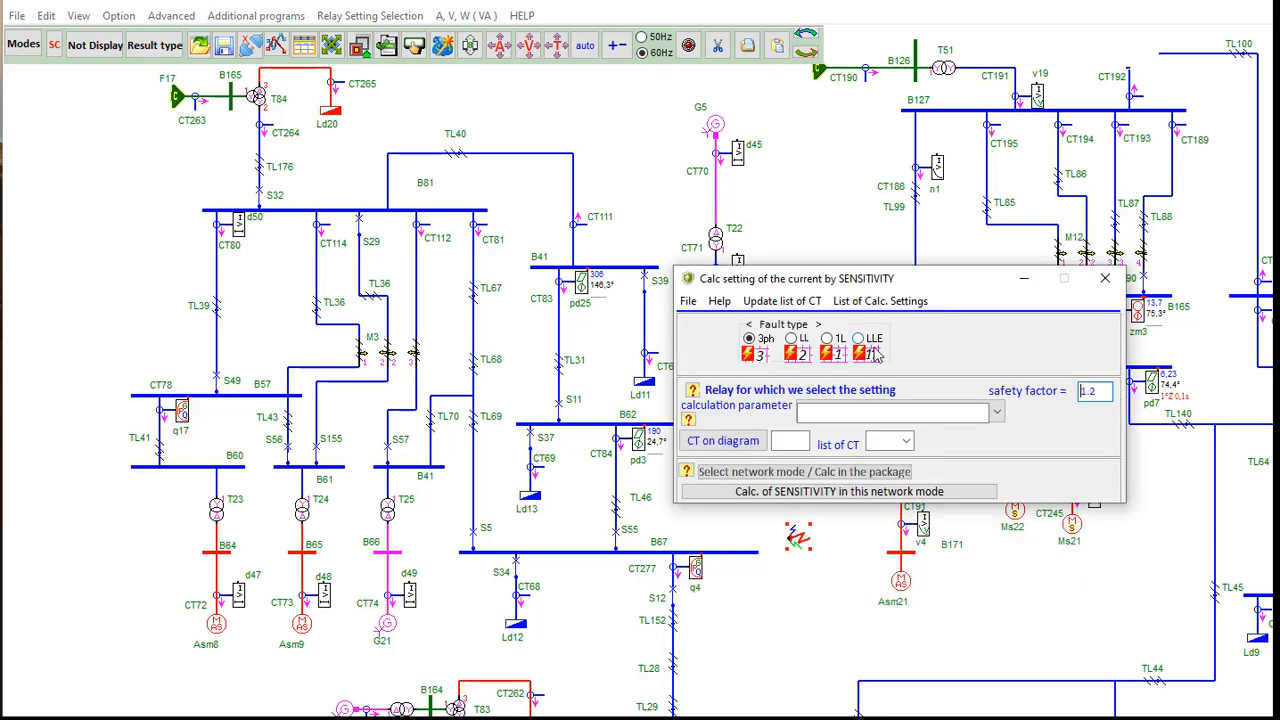
{"action": "left_click", "coordinate": [850, 302]}
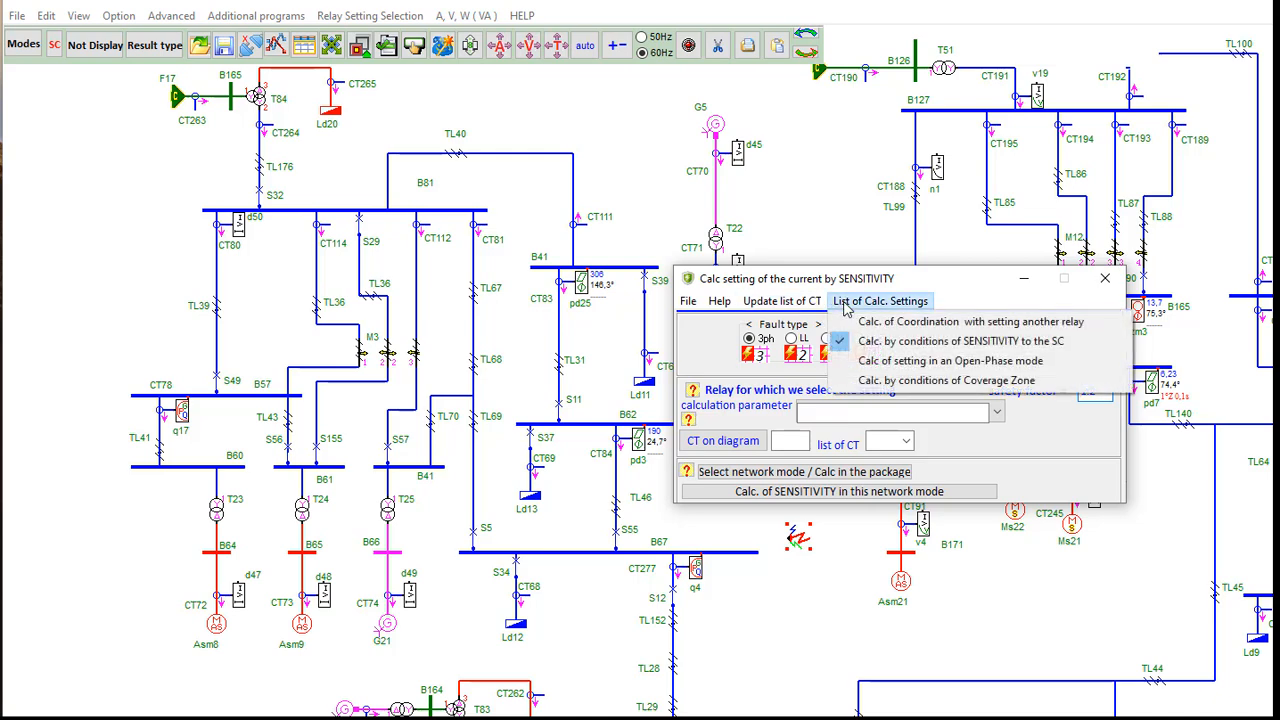
{"action": "left_click", "coordinate": [866, 360]}
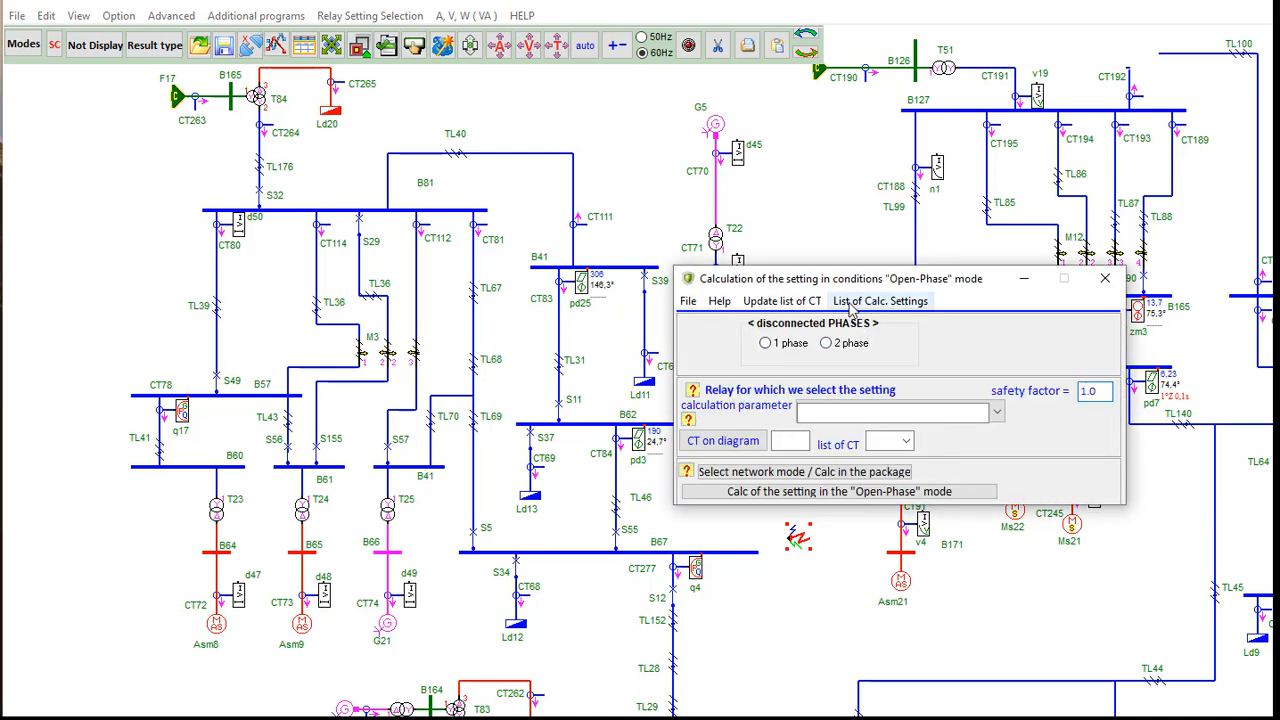
{"action": "left_click", "coordinate": [850, 302]}
{"action": "left_click", "coordinate": [880, 384]}
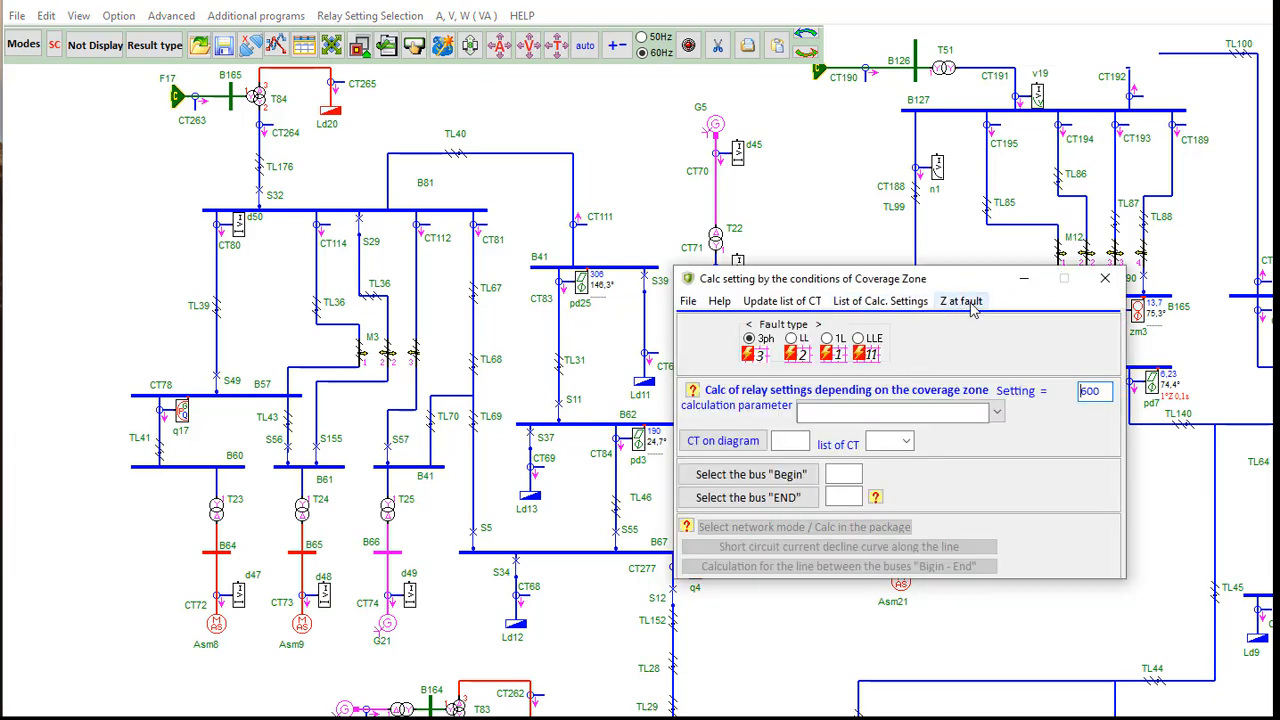
{"action": "left_click", "coordinate": [870, 303]}
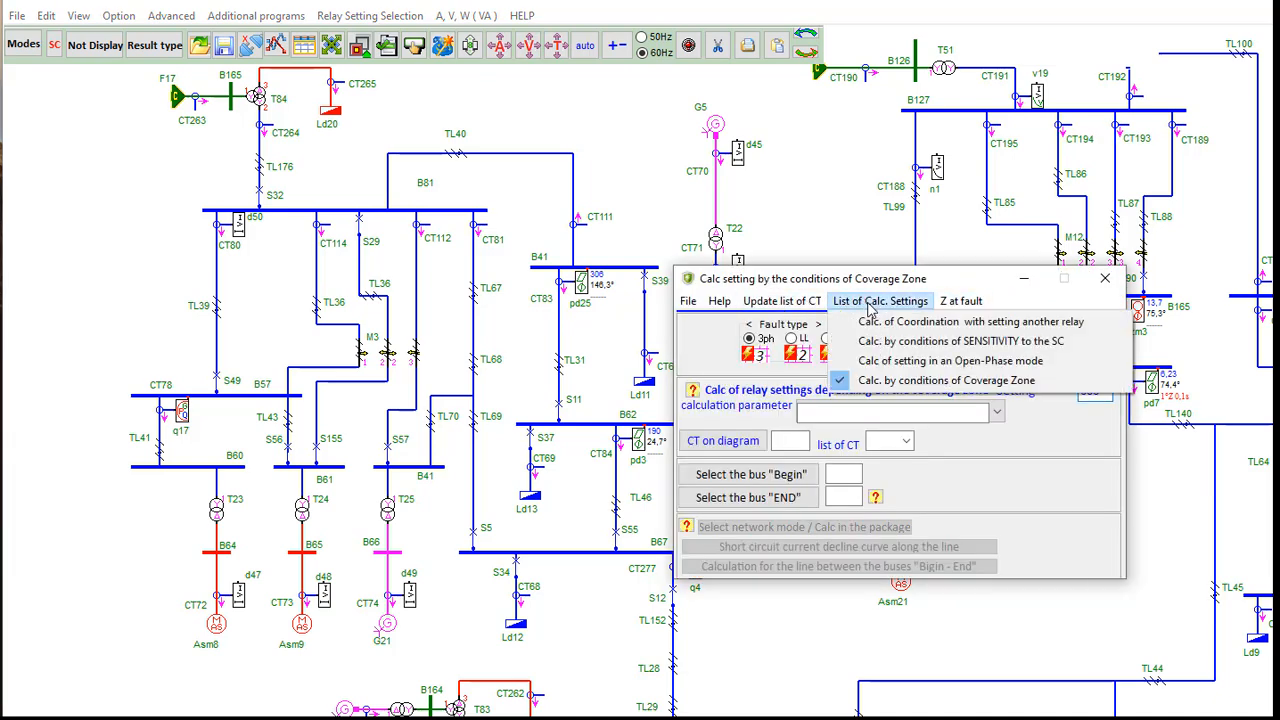
{"action": "left_click", "coordinate": [880, 321]}
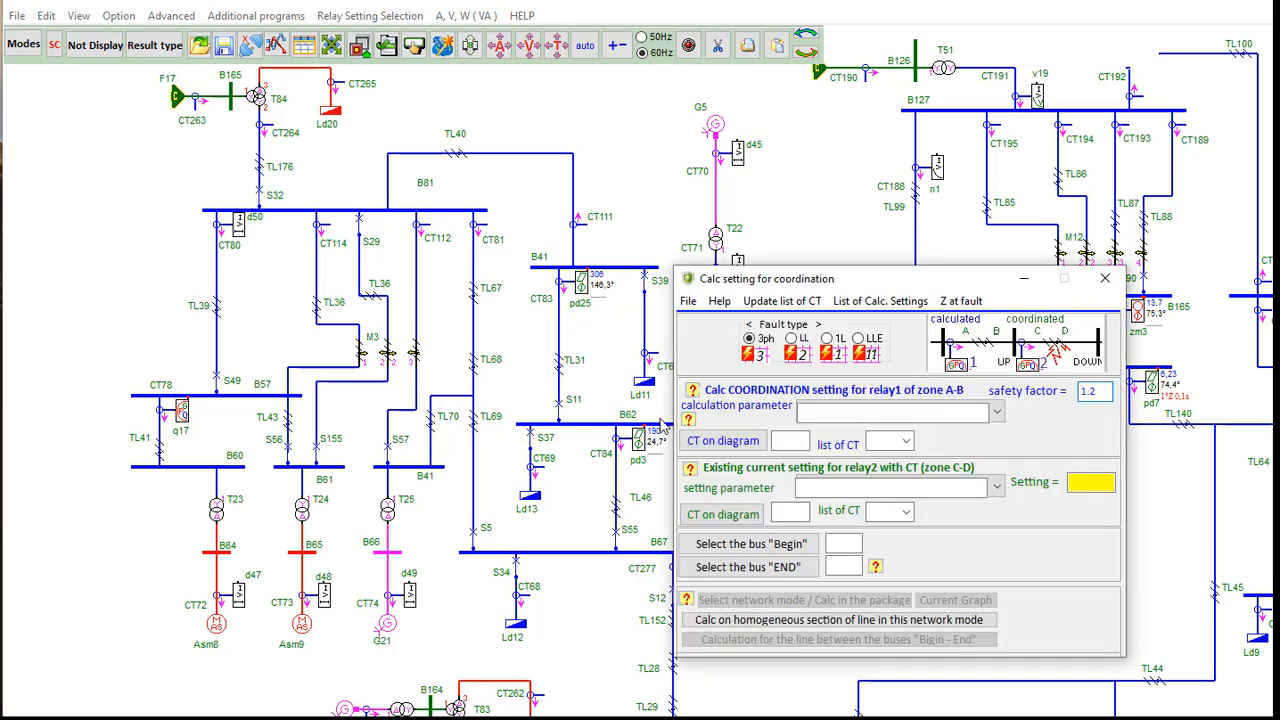
{"action": "left_click", "coordinate": [1105, 278]}
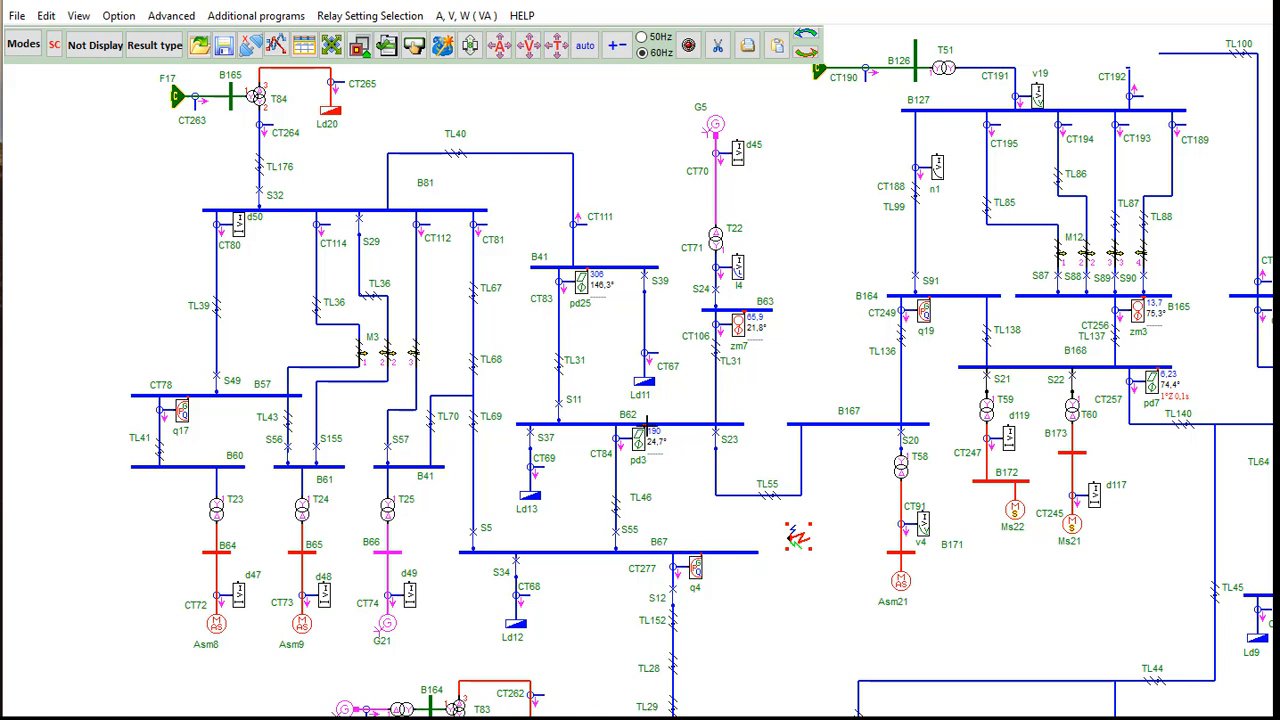
- Move the short-circuit symbol near the end of bus B67 and toggle the 10sec short-circuit option twice
{"action": "left_click_drag", "start_coordinate": [798, 537], "coordinate": [736, 510]}
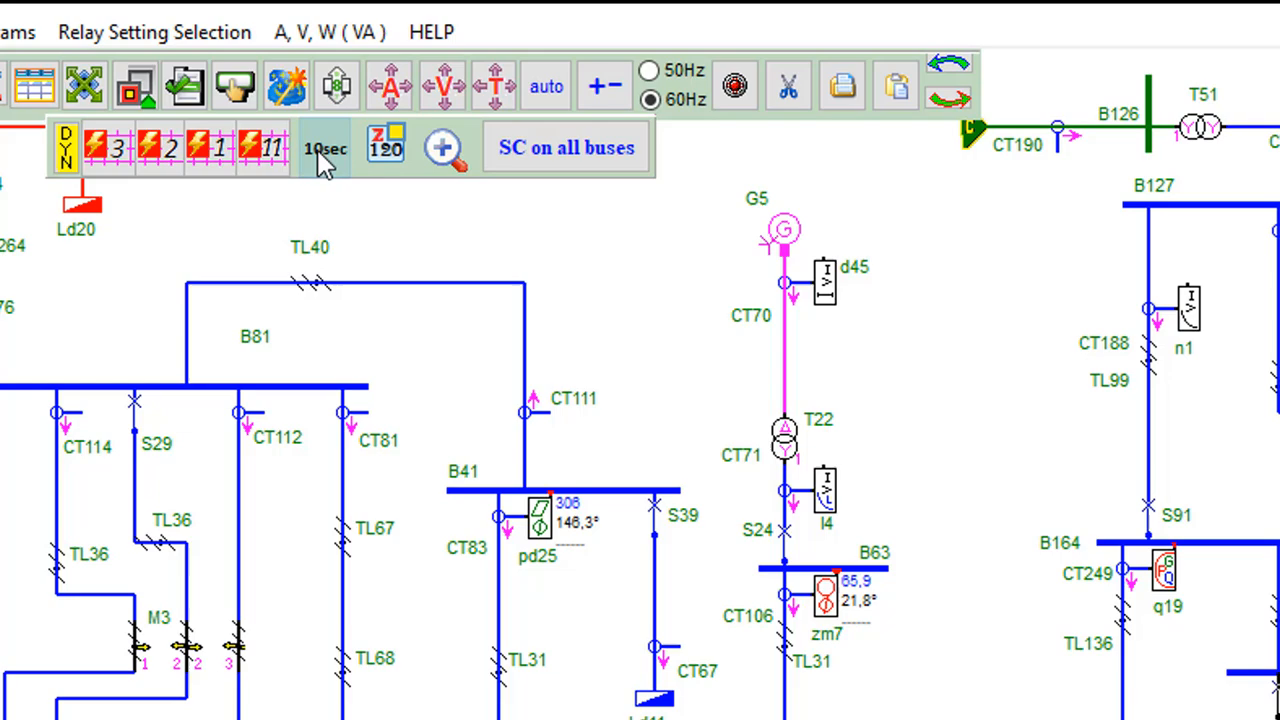
{"action": "left_click", "coordinate": [322, 150]}
{"action": "left_click", "coordinate": [322, 150]}
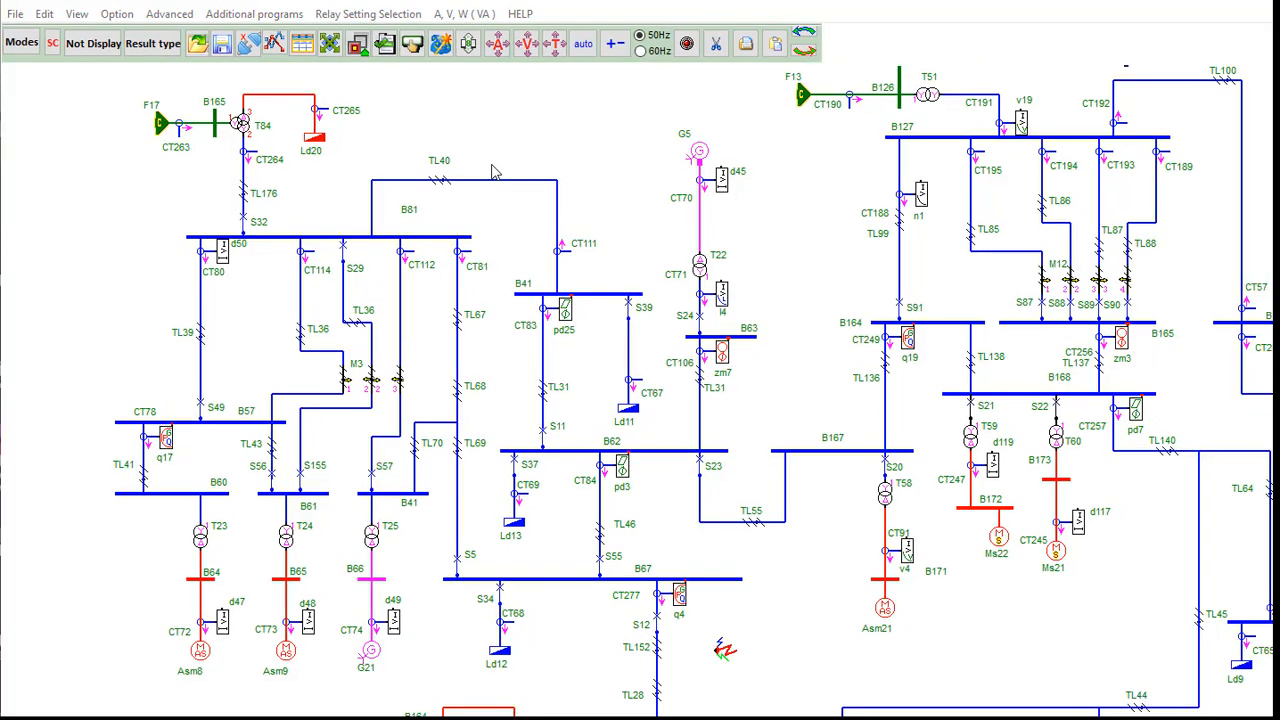
- Examine the network diagram from source F17 across to bus B174, including its lines, transformers, motors and relays
{"action": "scroll", "coordinate": [609, 190], "scroll_direction": "down", "scroll_amount": 1}
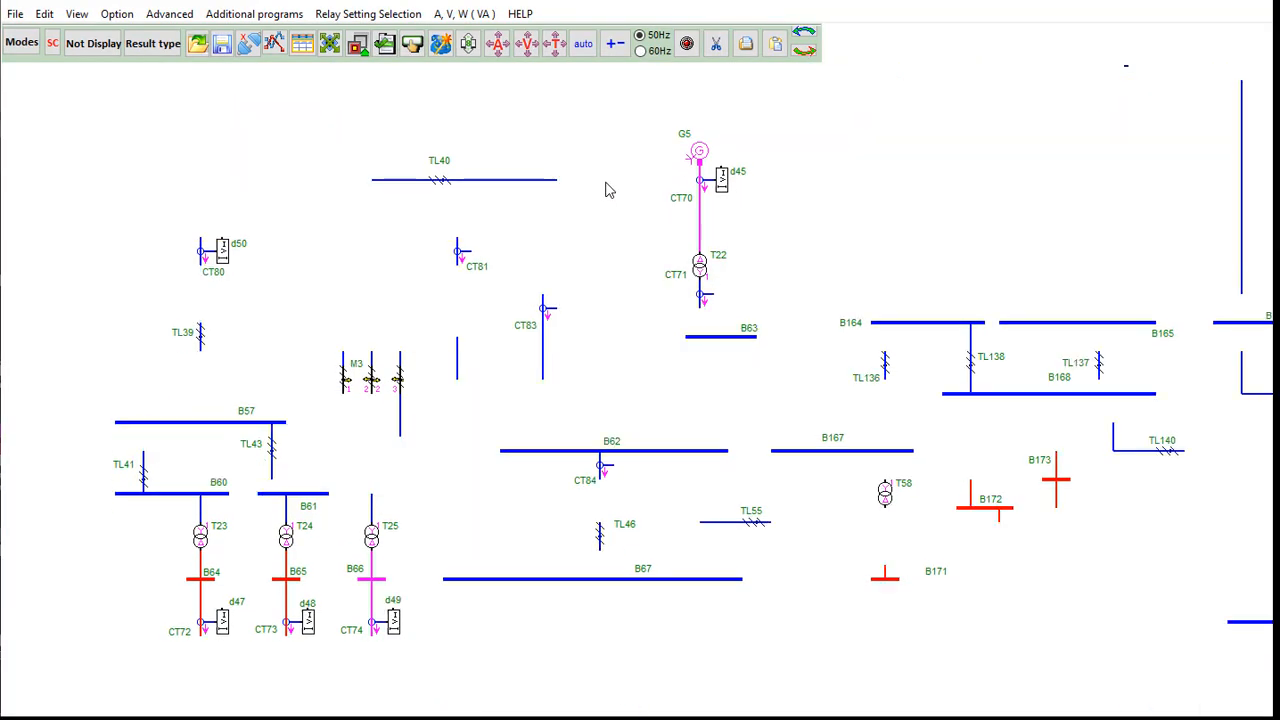
{"action": "scroll", "coordinate": [609, 190], "scroll_direction": "left", "scroll_amount": 1}
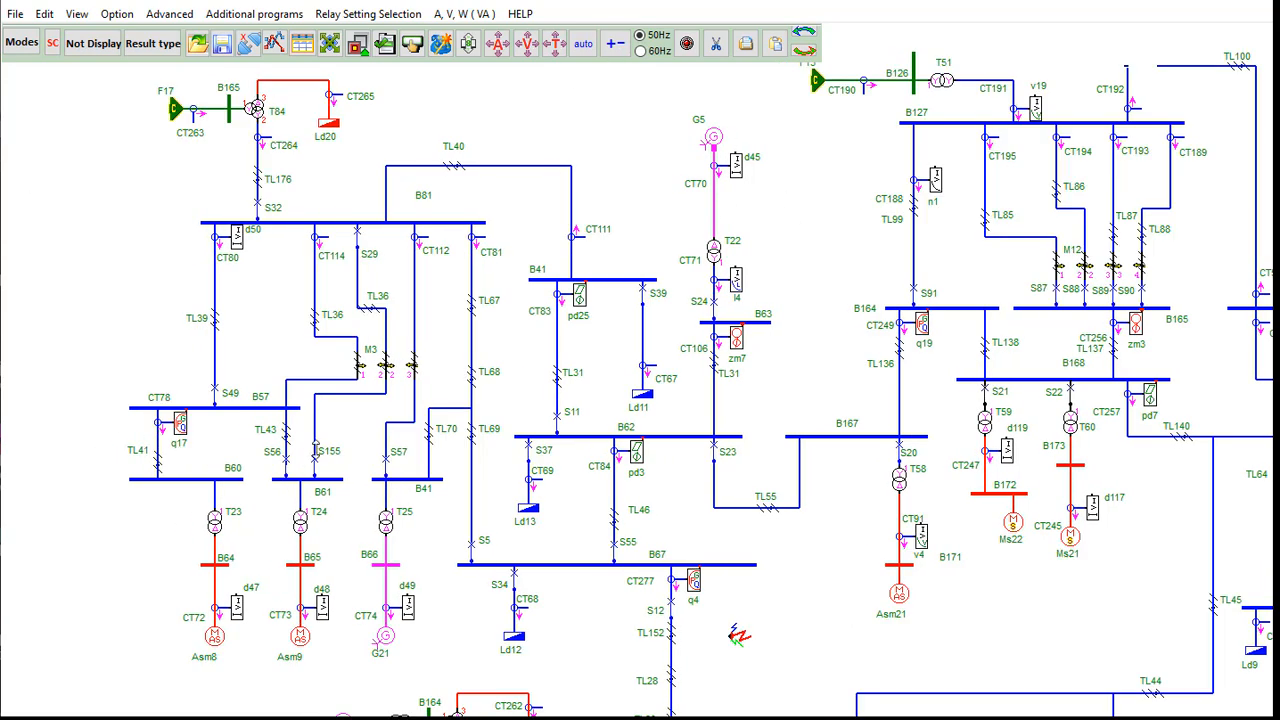
{"action": "key", "text": "Left"}
{"action": "key", "text": "Right"}
{"action": "key", "text": "Right"}
{"action": "key", "text": "Right"}
{"action": "key", "text": "Right"}
{"action": "key", "text": "Right"}
{"action": "key", "text": "Right"}
{"action": "key", "text": "Right"}
{"action": "key", "text": "Right"}
{"action": "key", "text": "Right"}
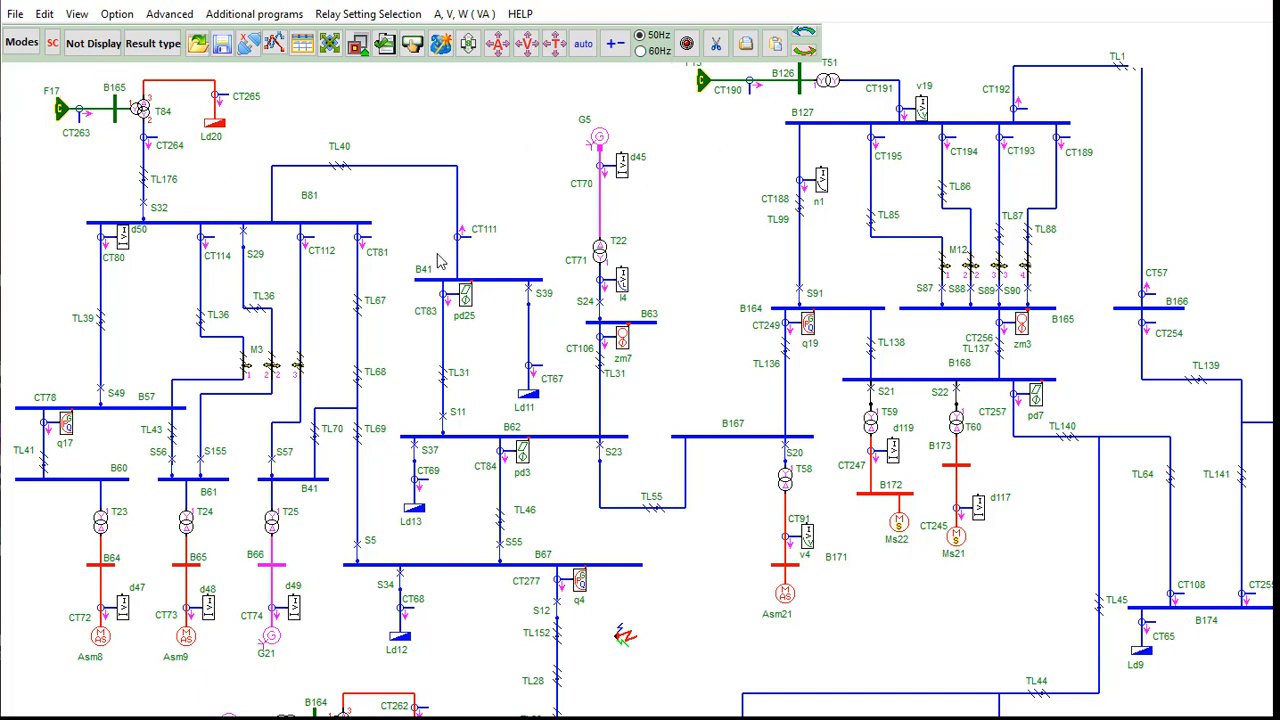
{"action": "key", "text": "Left"}
{"action": "key", "text": "Left"}
{"action": "key", "text": "Left"}
{"action": "key", "text": "Left"}
{"action": "key", "text": "Left"}
{"action": "key", "text": "Left"}
{"action": "key", "text": "Left"}
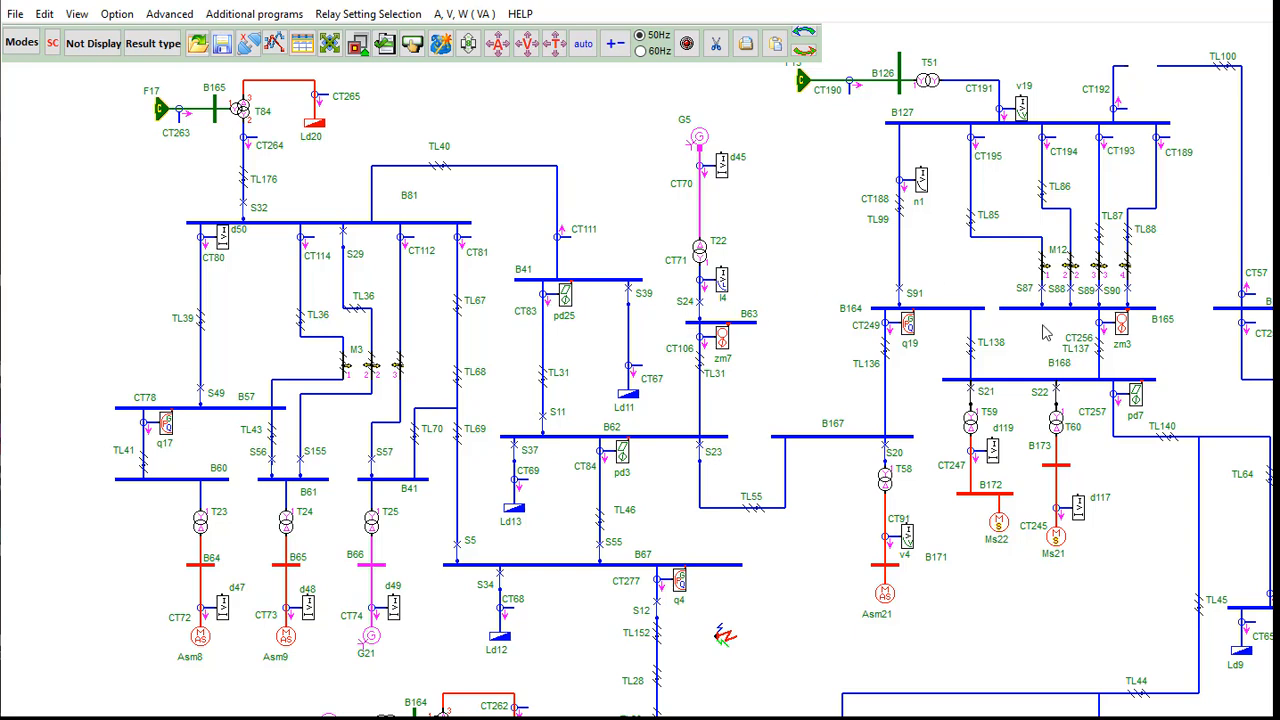
{"action": "left_click", "coordinate": [298, 120]}
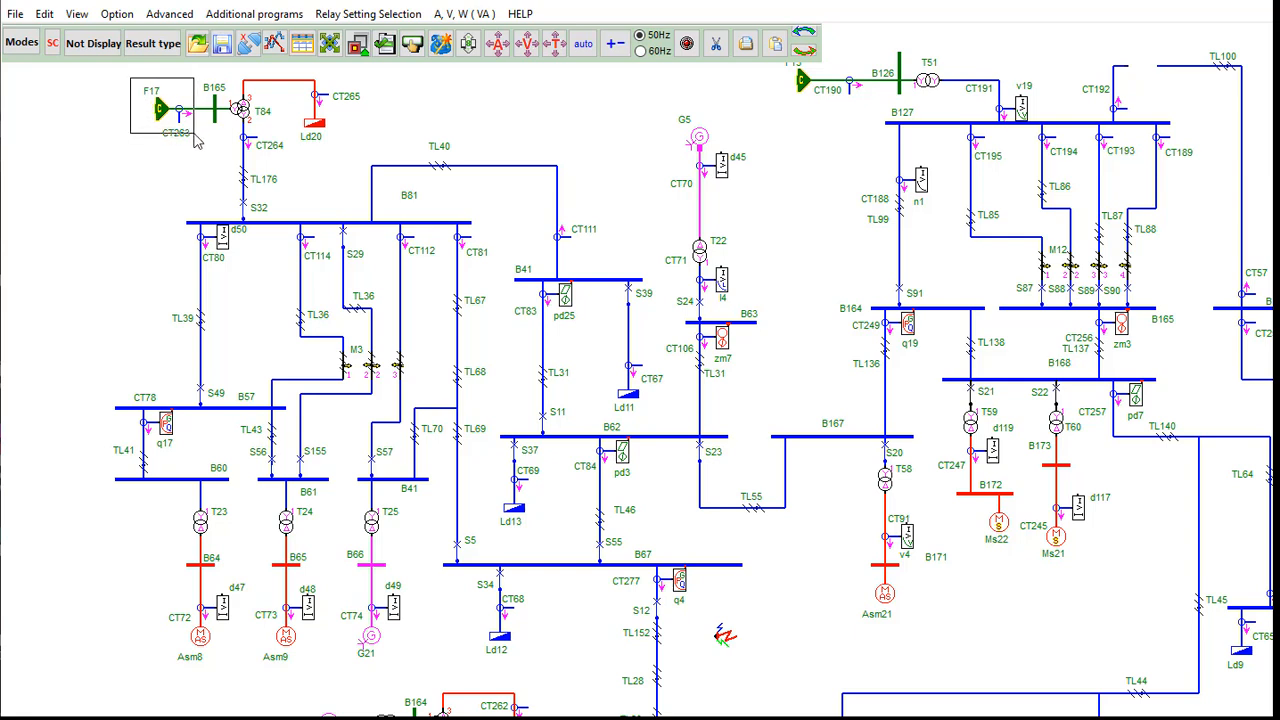
{"action": "left_click_drag", "start_coordinate": [157, 198], "coordinate": [491, 252]}
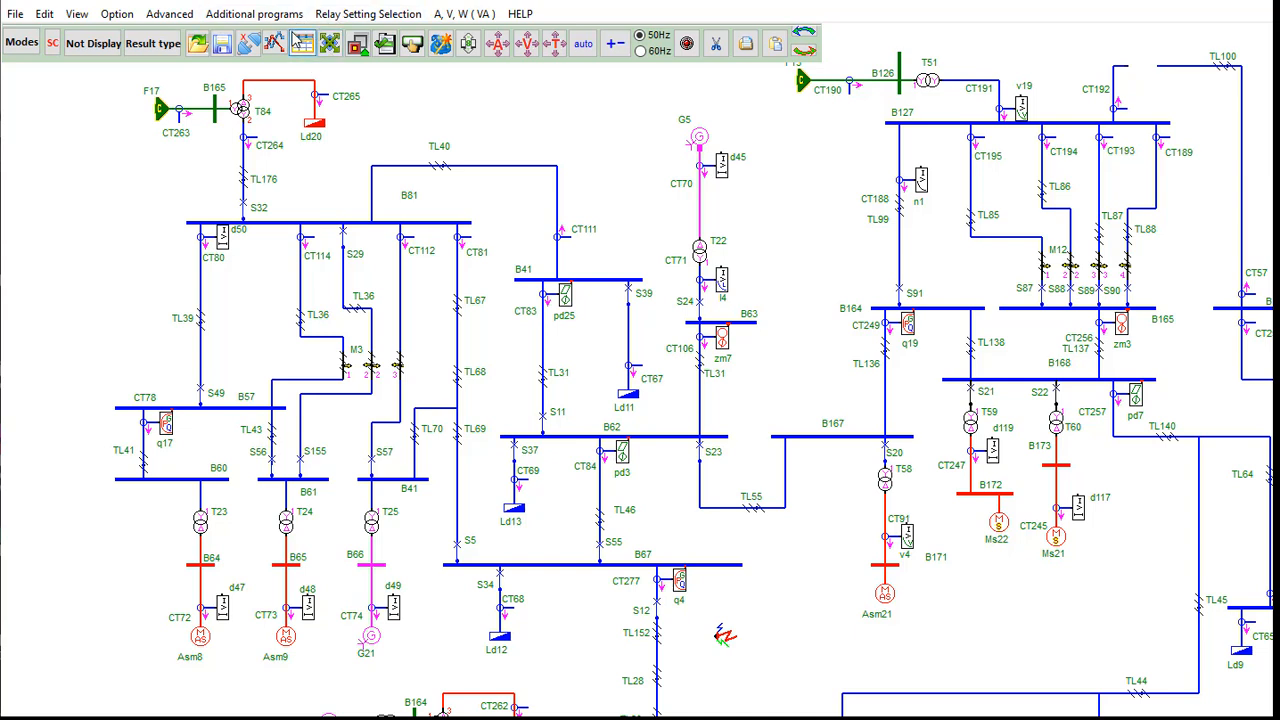
- Bring up the two network element palettes and move them apart over the diagram
{"action": "left_click", "coordinate": [302, 43]}
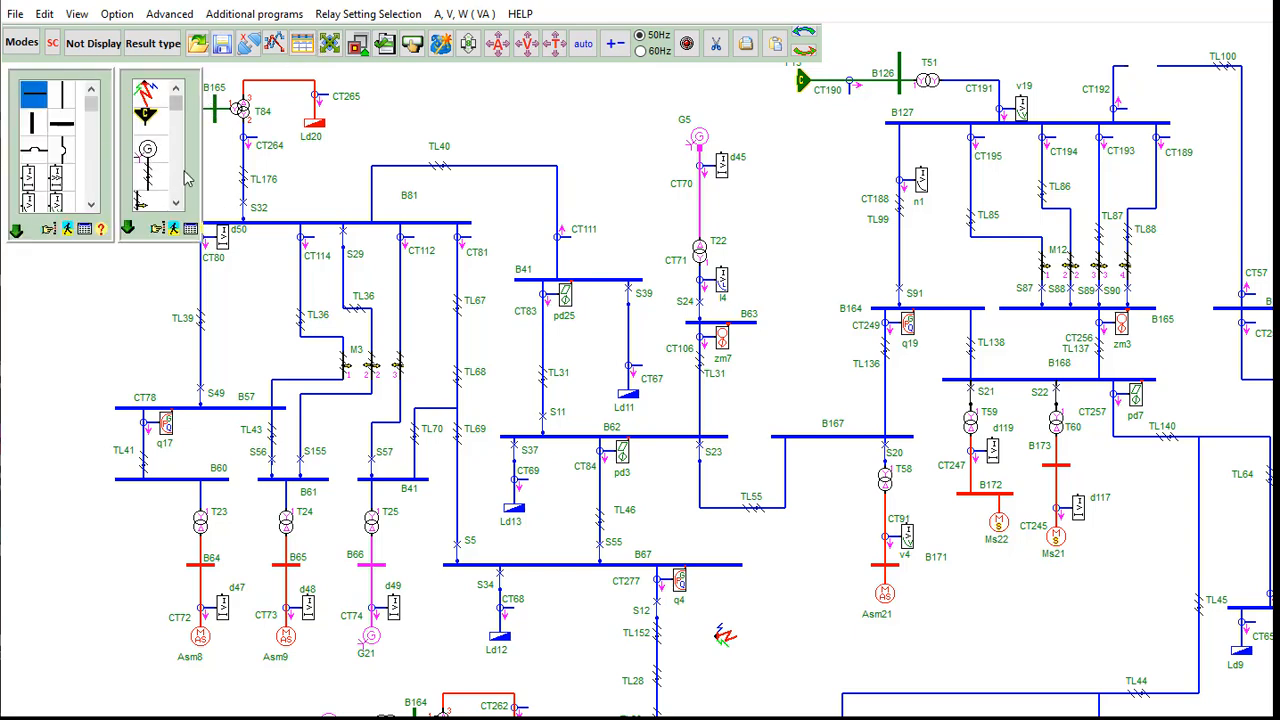
{"action": "left_click_drag", "start_coordinate": [195, 188], "coordinate": [221, 186]}
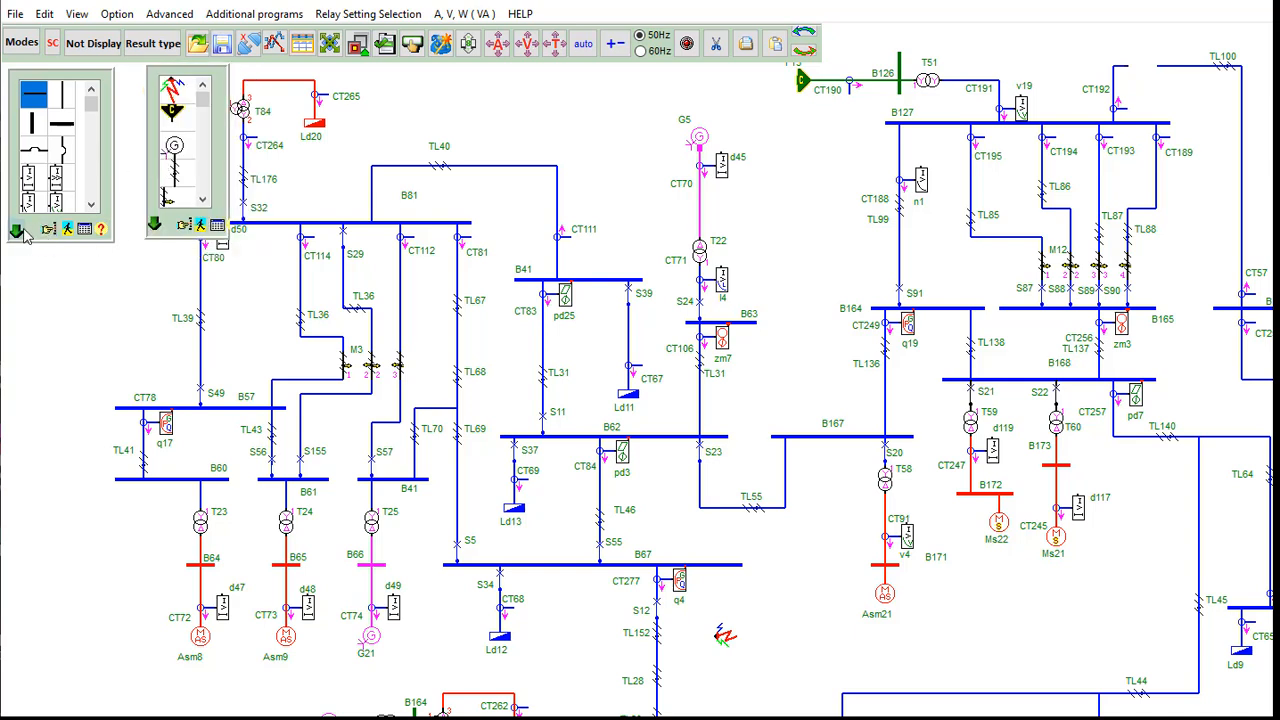
{"action": "mouse_move", "coordinate": [106, 156]}
{"action": "left_mouse_down"}
{"action": "mouse_move", "coordinate": [112, 296]}
{"action": "mouse_move", "coordinate": [116, 150]}
{"action": "mouse_move", "coordinate": [105, 155]}
{"action": "left_mouse_up"}
- Add a system source with the downward orientation to the diagram and reposition its parameter dialog to keep all fields readable
{"action": "left_click", "coordinate": [176, 112]}
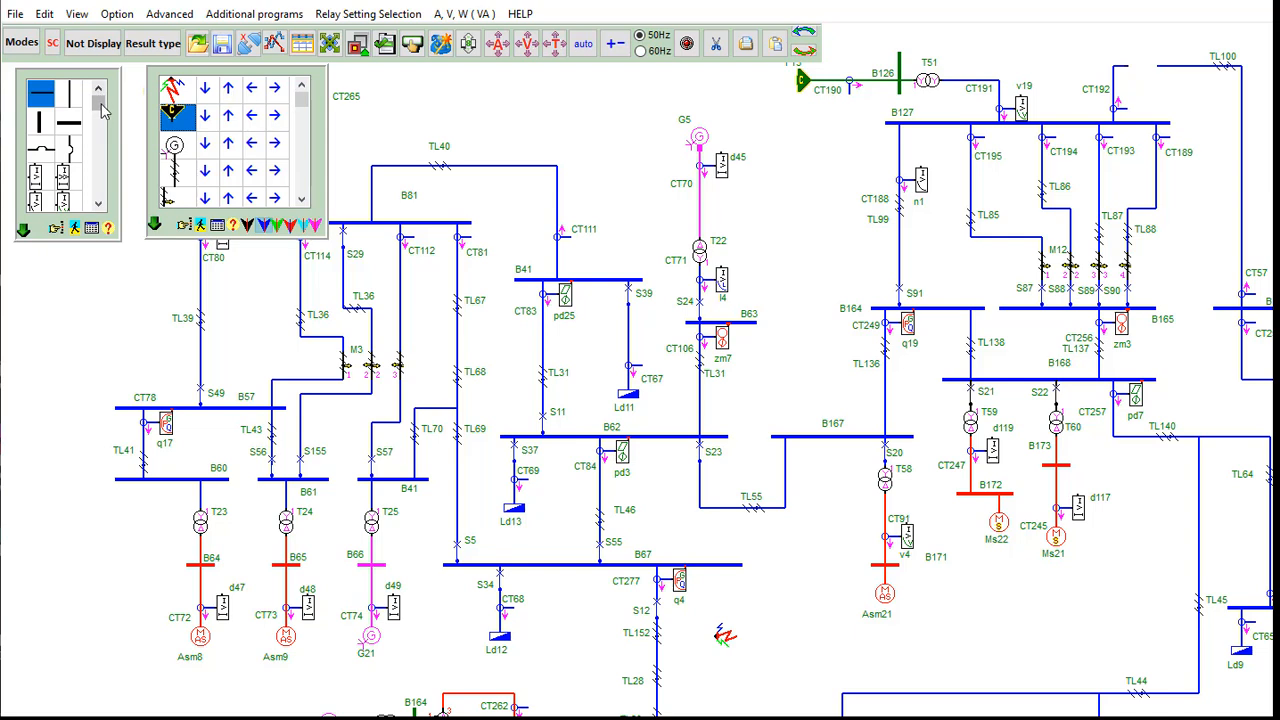
{"action": "mouse_move", "coordinate": [103, 110]}
{"action": "left_mouse_down"}
{"action": "mouse_move", "coordinate": [97, 177]}
{"action": "mouse_move", "coordinate": [97, 100]}
{"action": "left_mouse_up"}
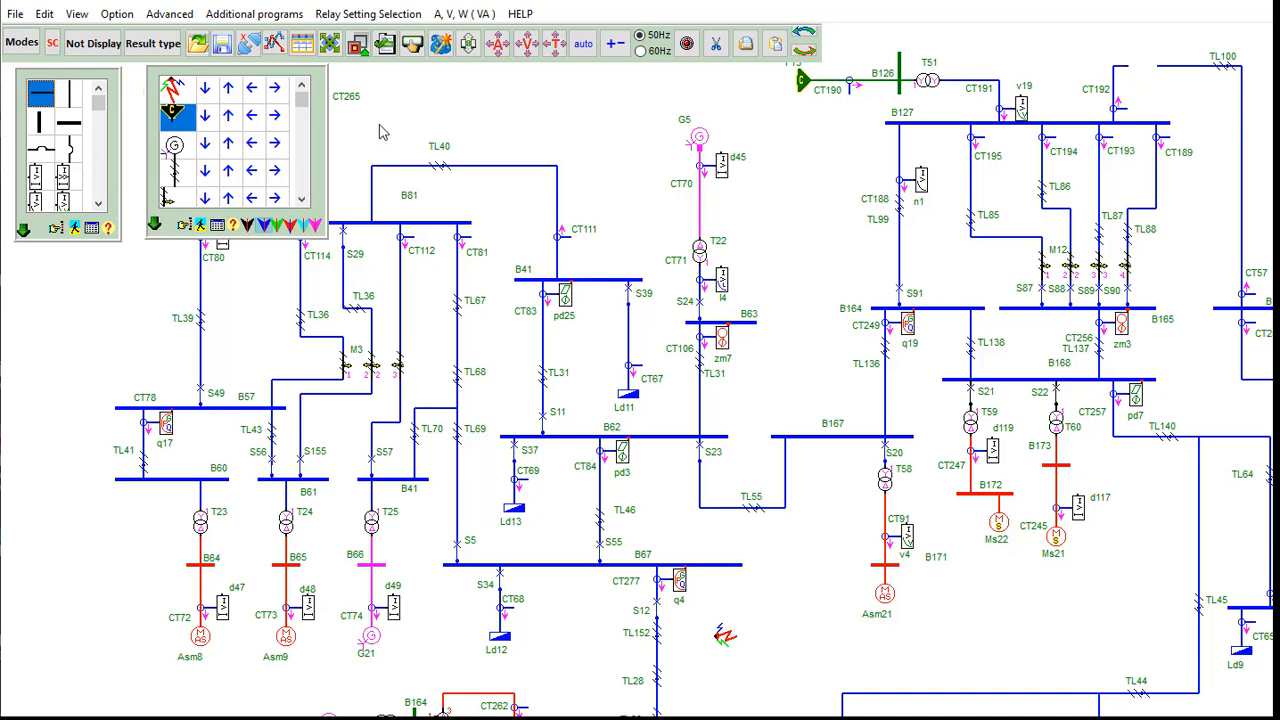
{"action": "left_click", "coordinate": [207, 121]}
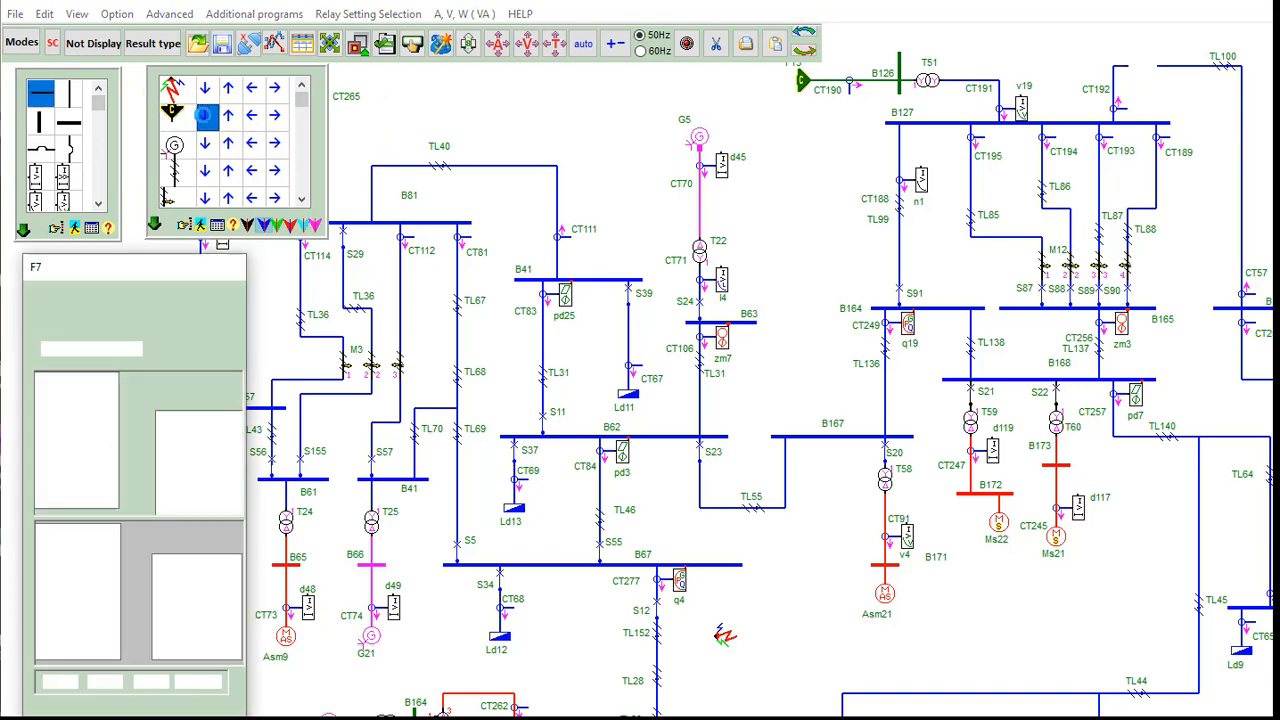
{"action": "left_click_drag", "start_coordinate": [165, 272], "coordinate": [118, 230]}
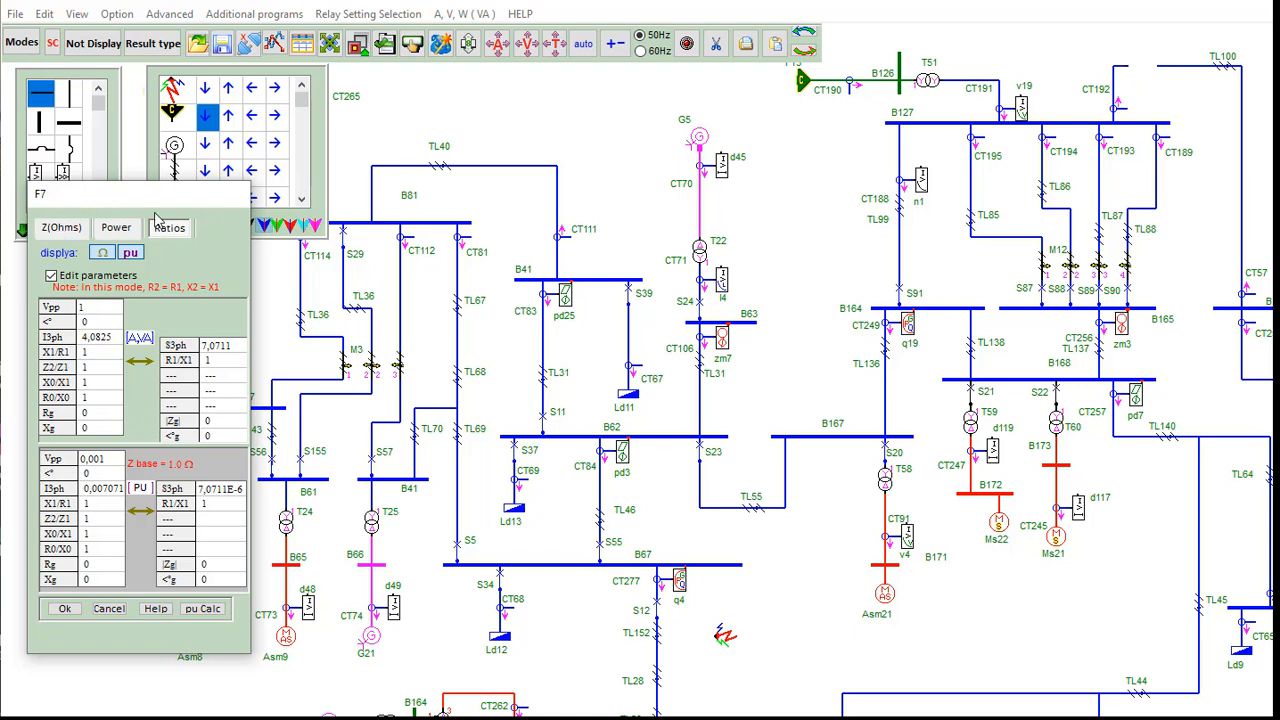
{"action": "left_click_drag", "start_coordinate": [148, 198], "coordinate": [168, 310]}
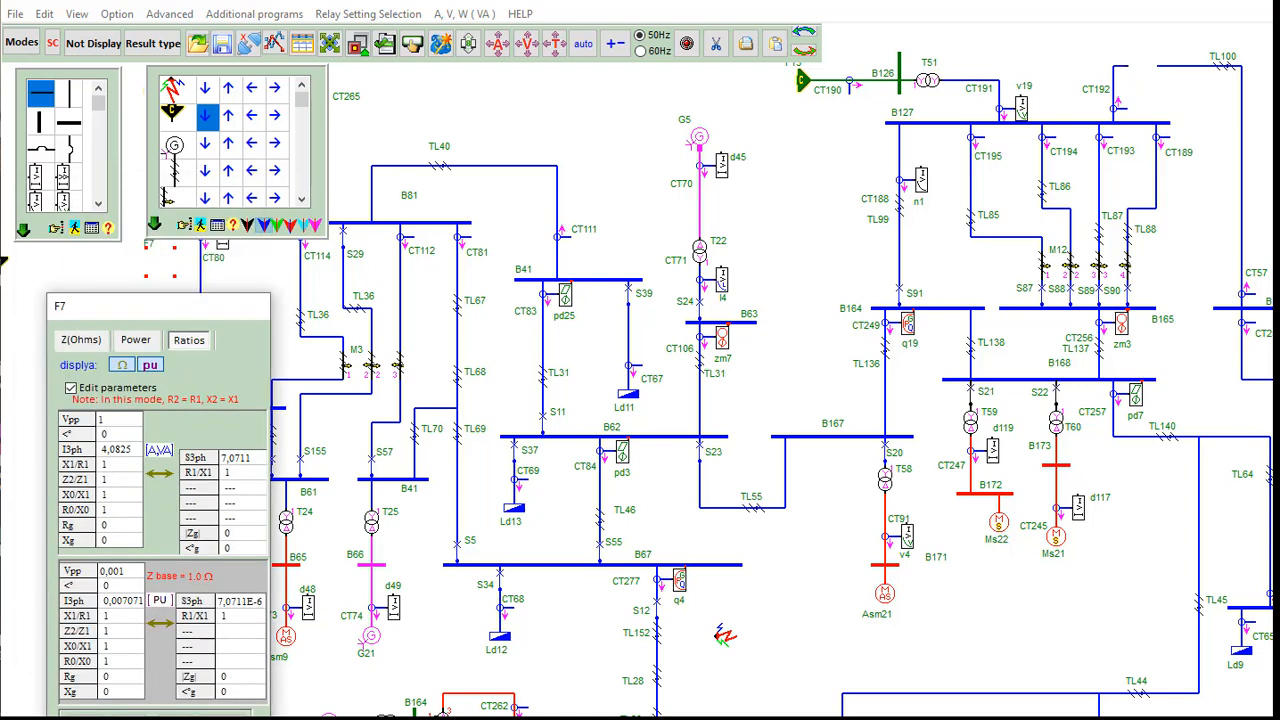
{"action": "left_click_drag", "start_coordinate": [106, 306], "coordinate": [112, 208]}
- Review the F7 source's parameters as Z(Ohms), Power and Ratios, and turn off the pu display for Ratios
{"action": "left_click", "coordinate": [86, 241]}
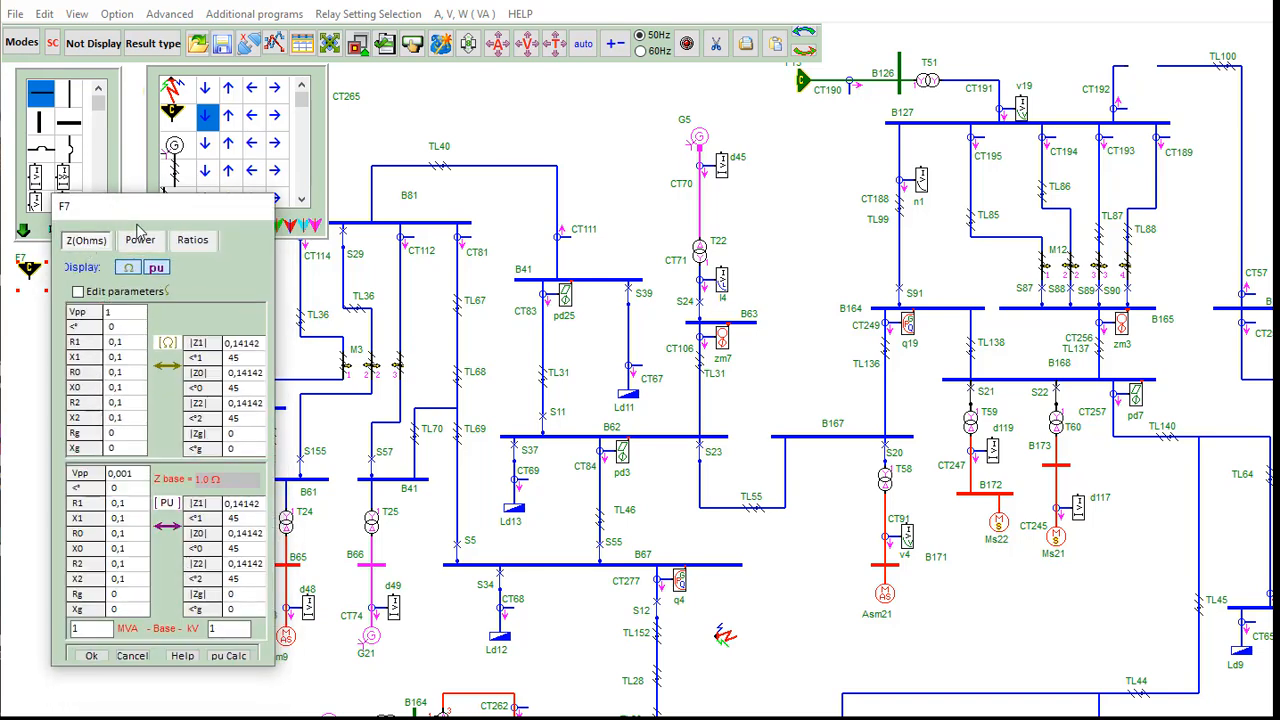
{"action": "left_click", "coordinate": [141, 243]}
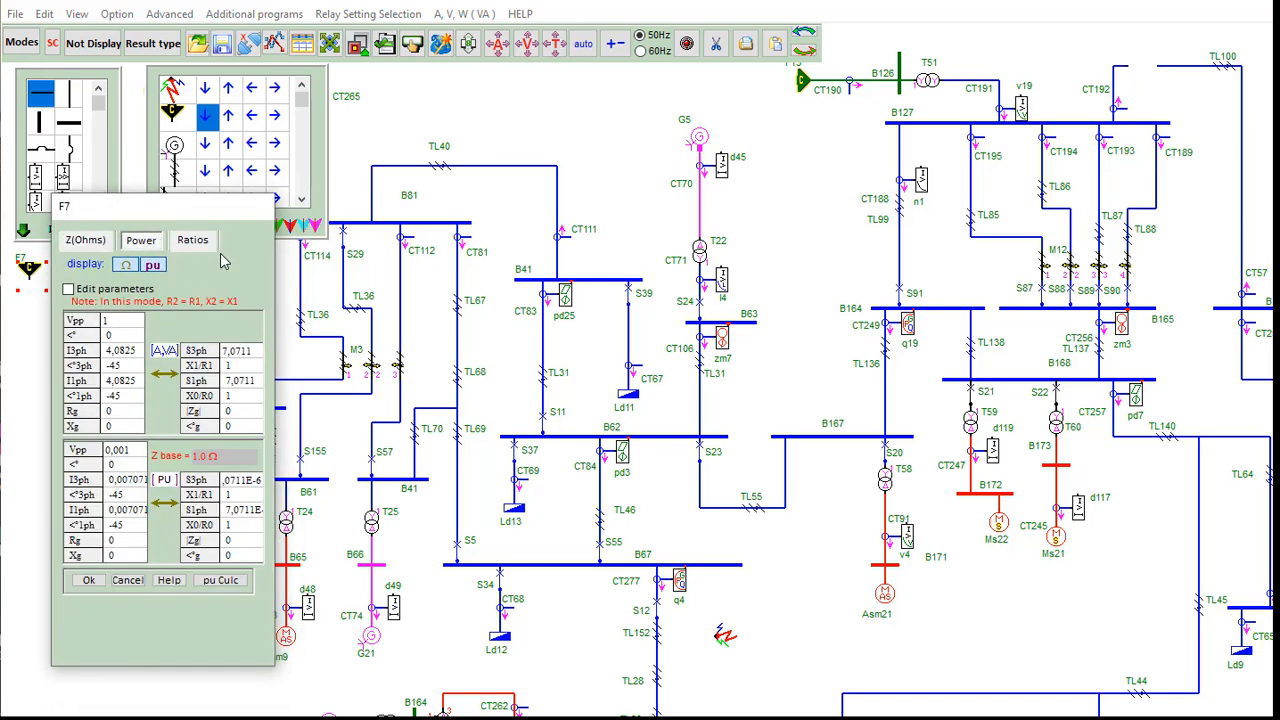
{"action": "left_click", "coordinate": [197, 243]}
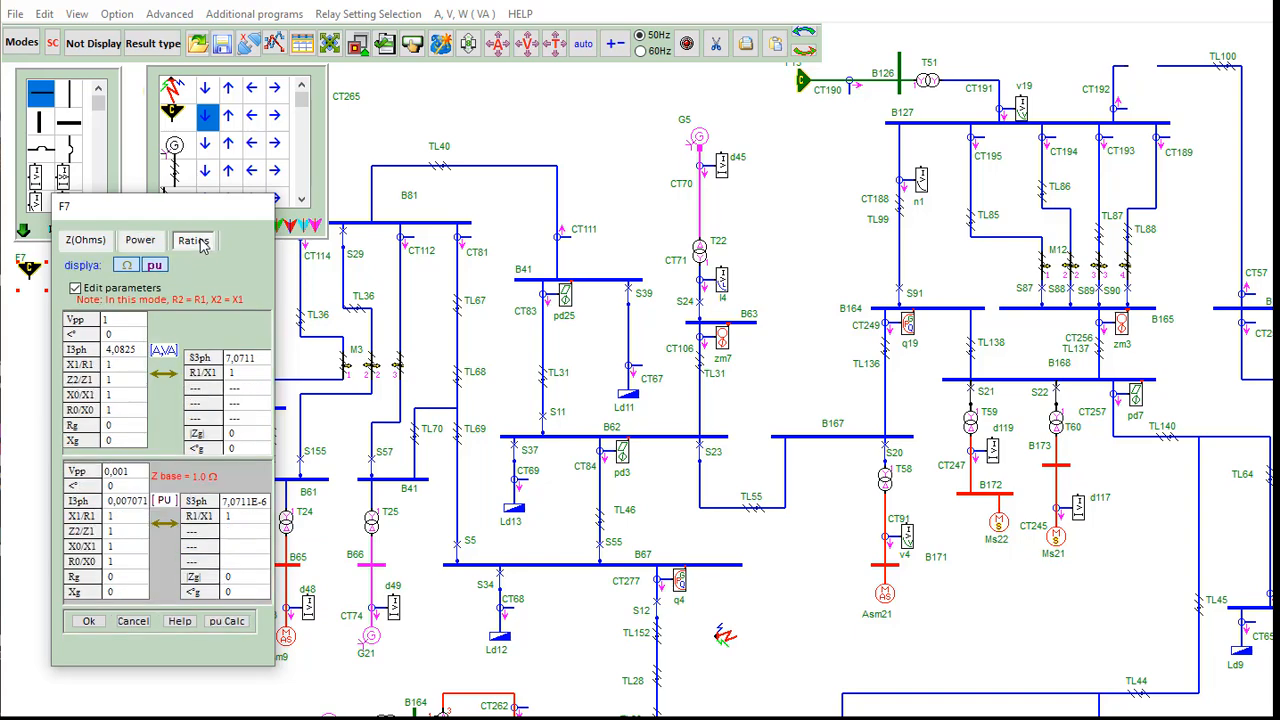
{"action": "left_click", "coordinate": [156, 266]}
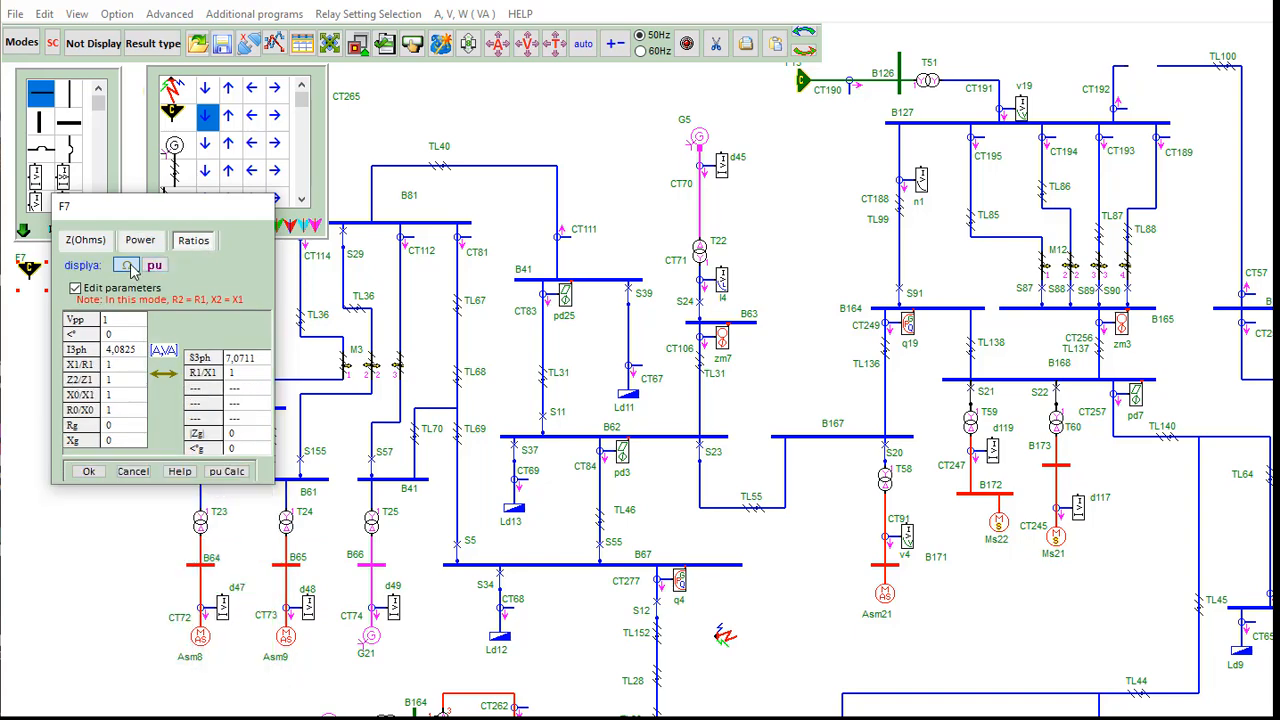
- Review the F7 source's Ratios in pu alone, and restore the physical-unit table so both tables show together
{"action": "left_click", "coordinate": [129, 268]}
{"action": "left_click", "coordinate": [155, 266]}
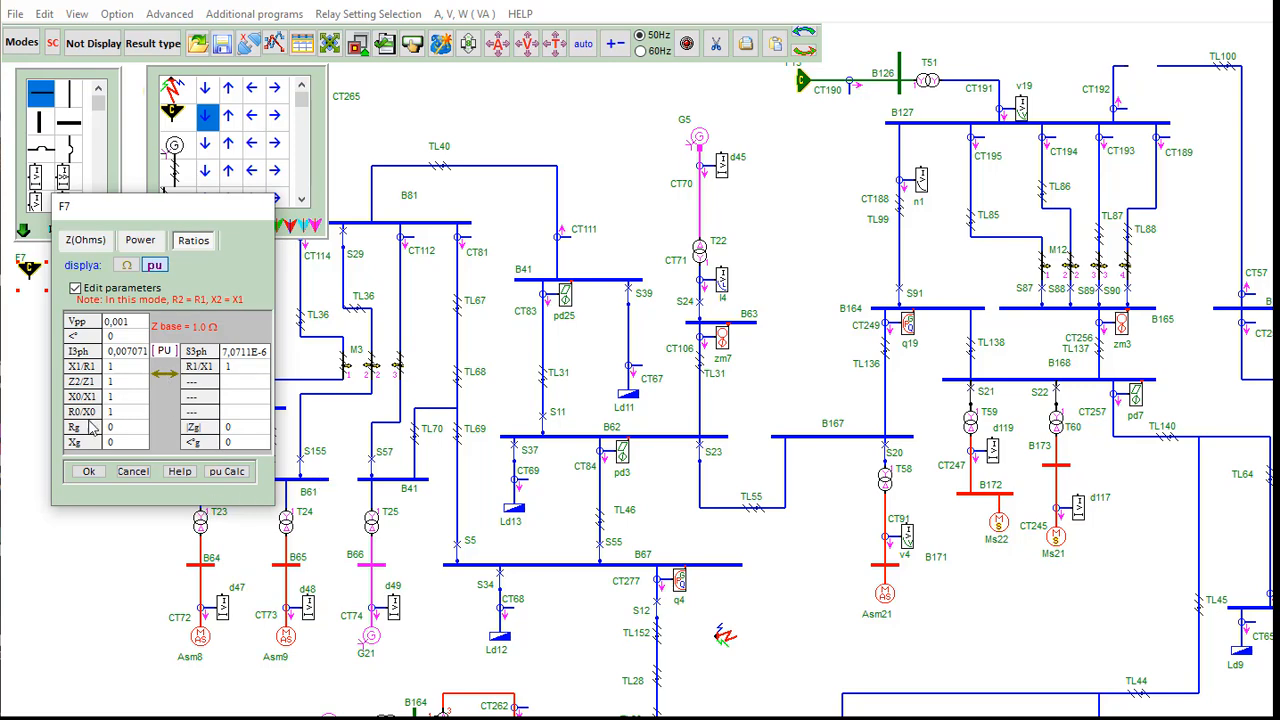
{"action": "left_click", "coordinate": [129, 268]}
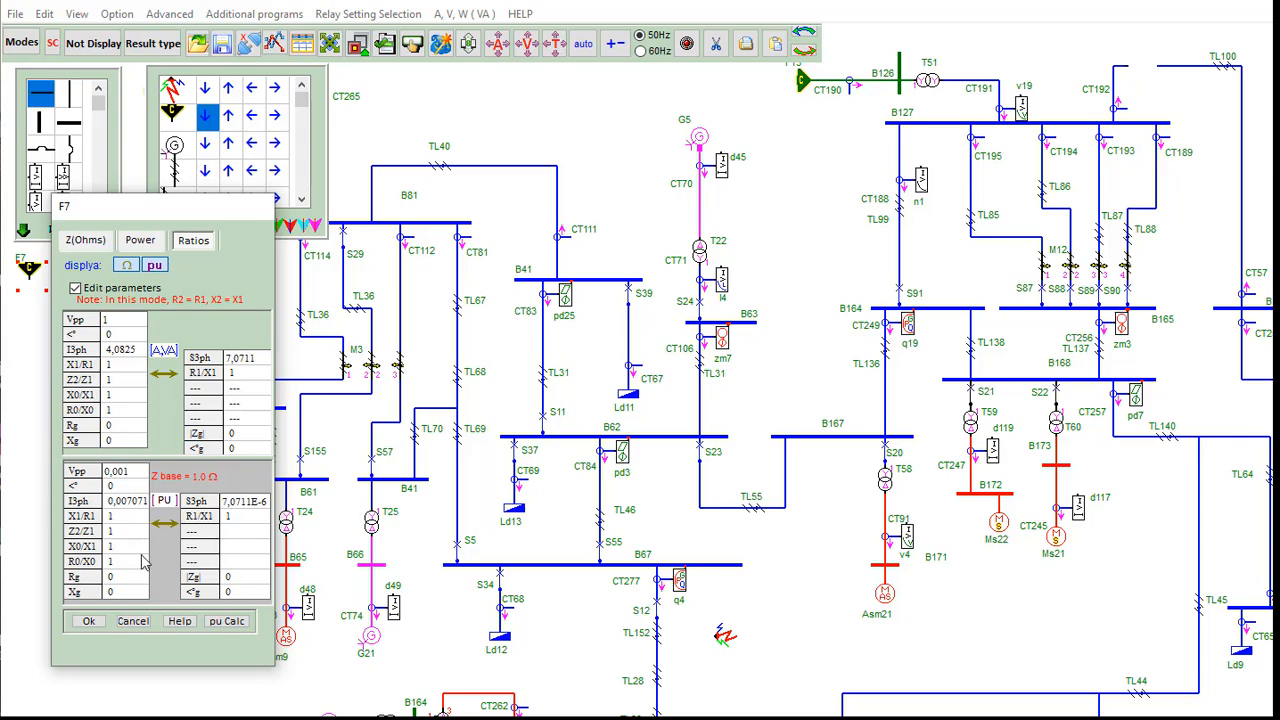
- Open the source's help document and read the component description and the Z(ohm) page parameters
{"action": "left_click", "coordinate": [182, 621]}
{"action": "scroll", "coordinate": [590, 507], "scroll_direction": "down", "scroll_amount": 3}
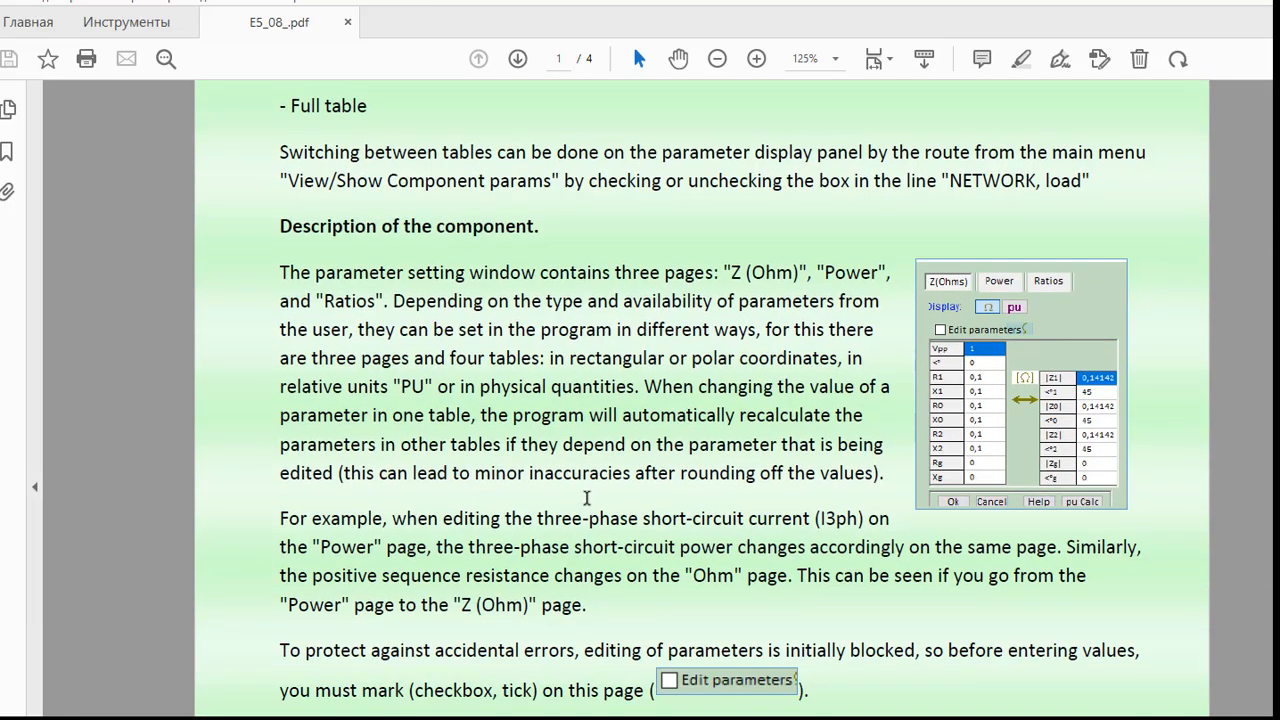
{"action": "scroll", "coordinate": [587, 497], "scroll_direction": "up", "scroll_amount": 4}
{"action": "scroll", "coordinate": [587, 497], "scroll_direction": "down", "scroll_amount": 15}
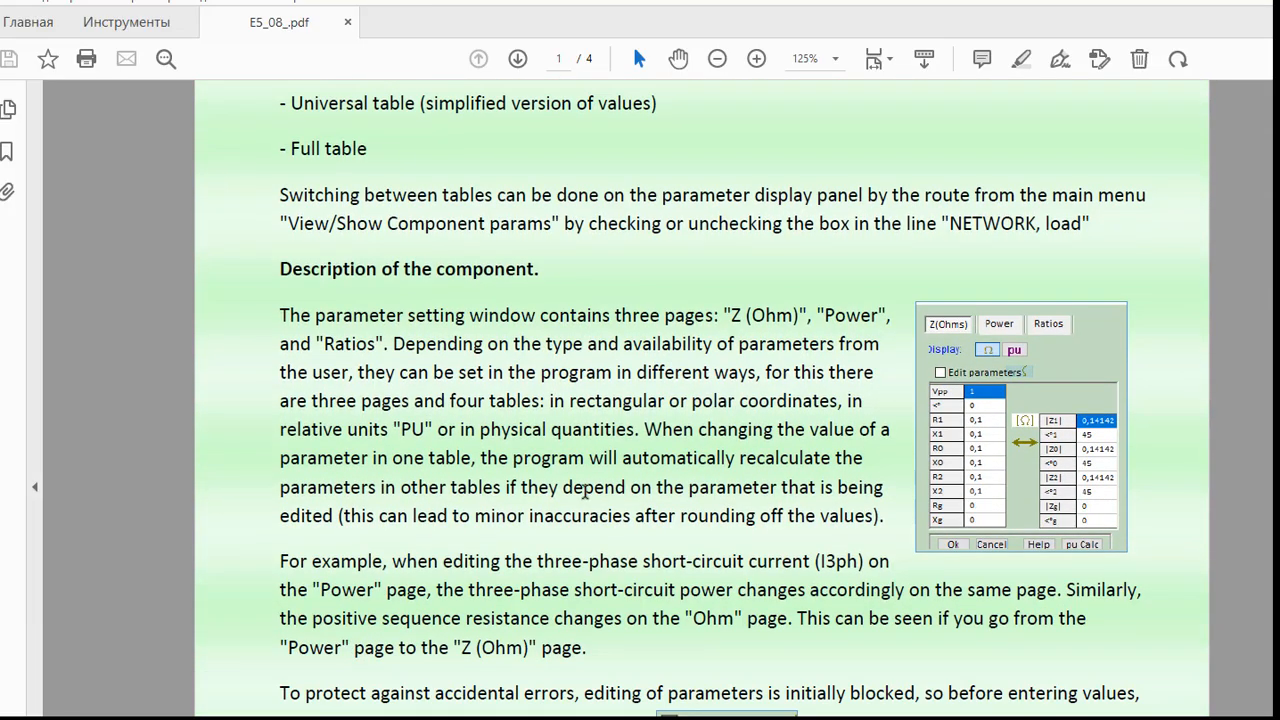
{"action": "scroll", "coordinate": [591, 503], "scroll_direction": "down", "scroll_amount": 20}
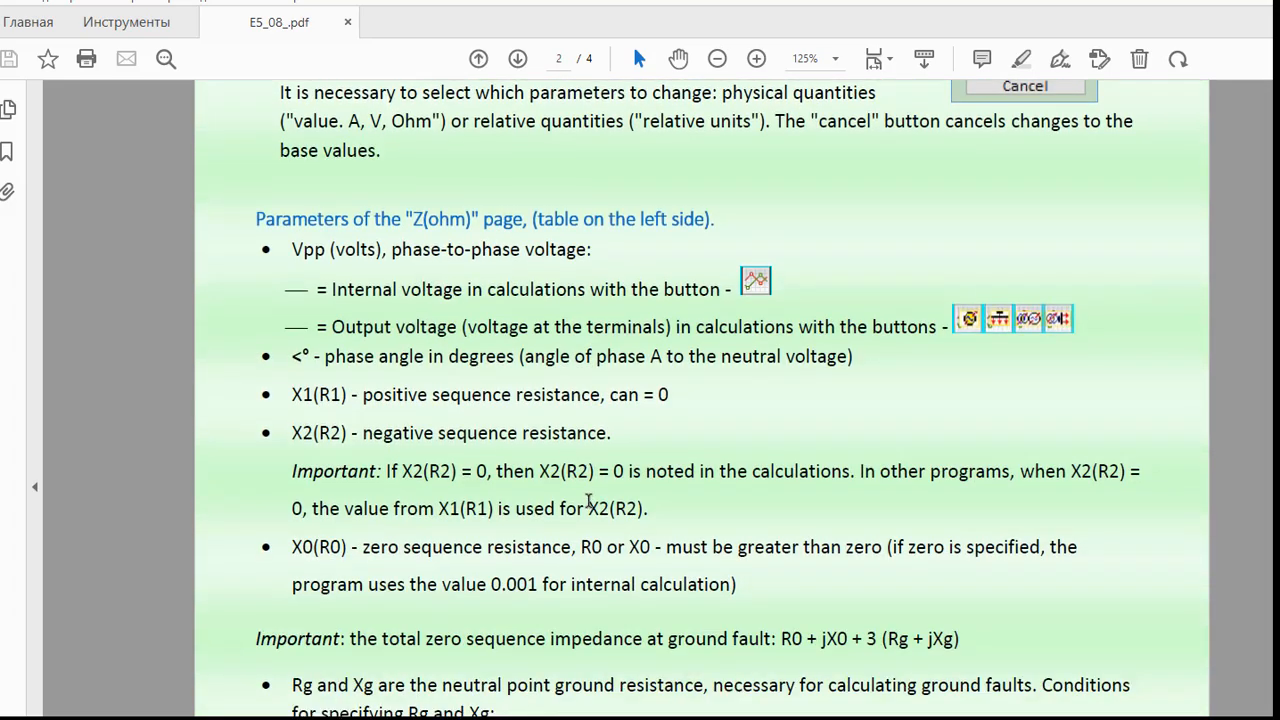
{"action": "scroll", "coordinate": [581, 497], "scroll_direction": "down", "scroll_amount": 15}
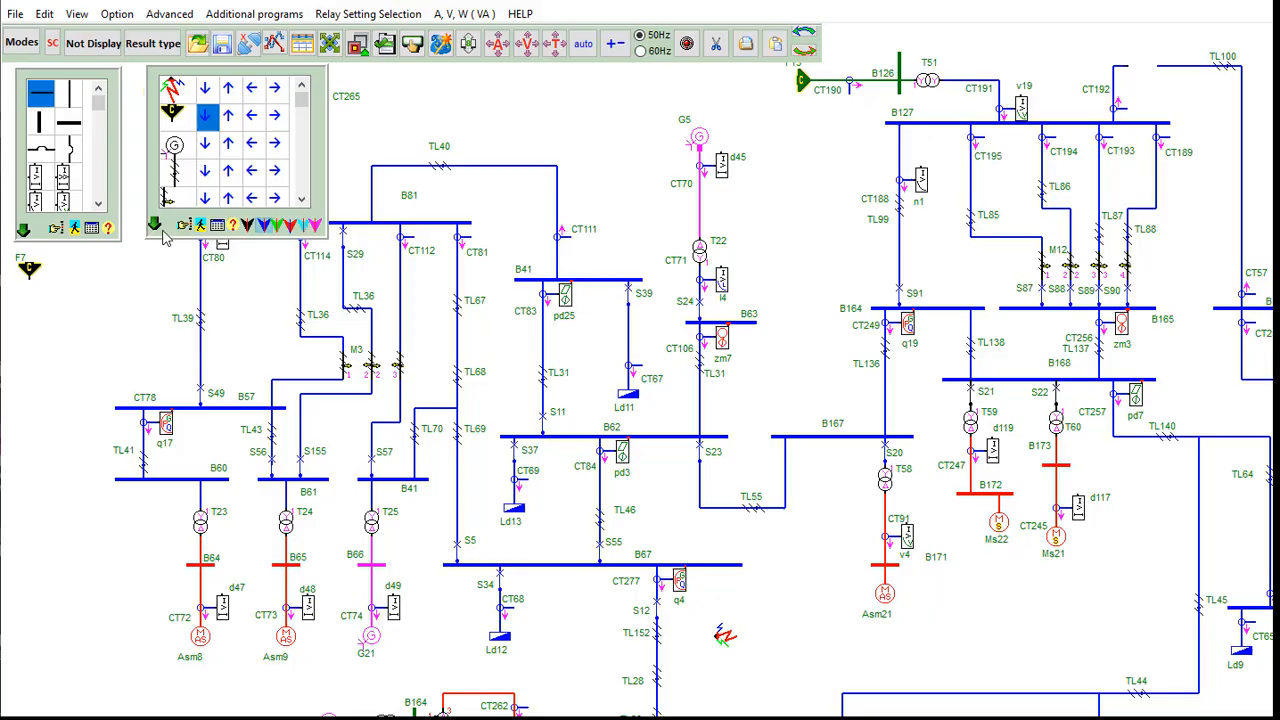
- Add a generator with the downward orientation, place it beside source F7 and move its parameter dialog just below it
{"action": "left_click", "coordinate": [191, 150]}
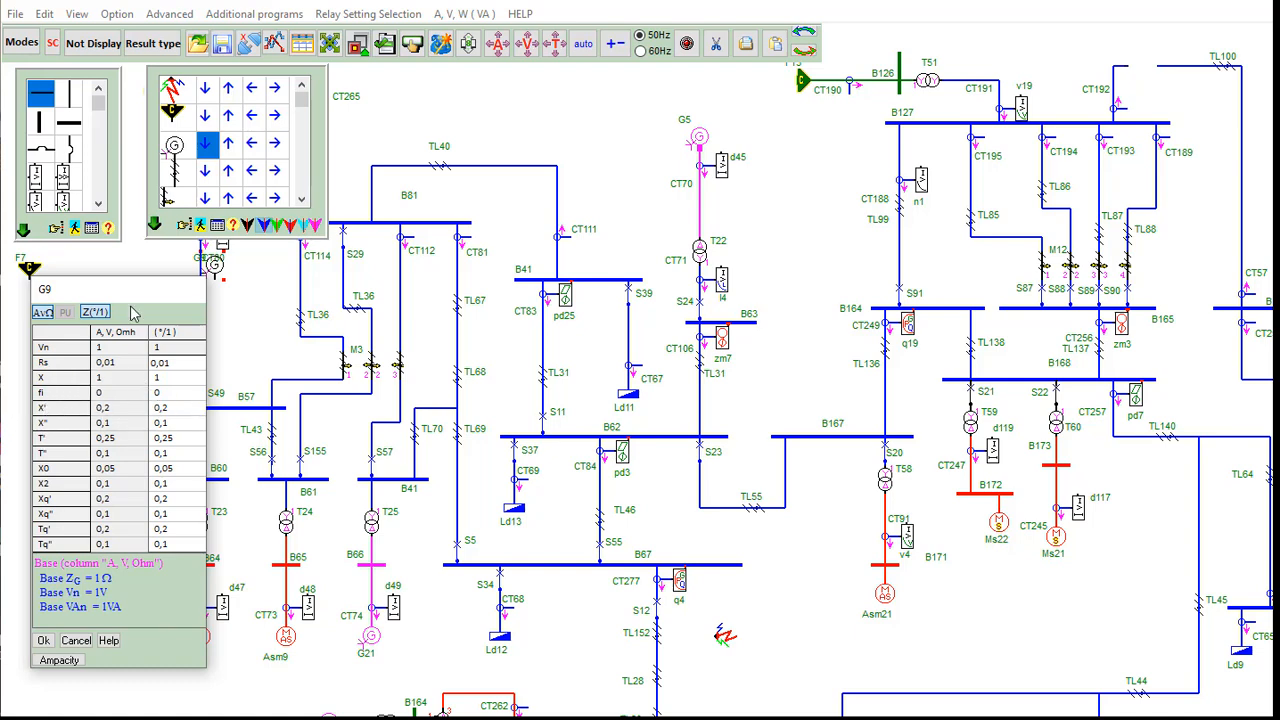
{"action": "mouse_move", "coordinate": [122, 296]}
{"action": "left_mouse_down"}
{"action": "mouse_move", "coordinate": [126, 332]}
{"action": "mouse_move", "coordinate": [116, 320]}
{"action": "left_mouse_up"}
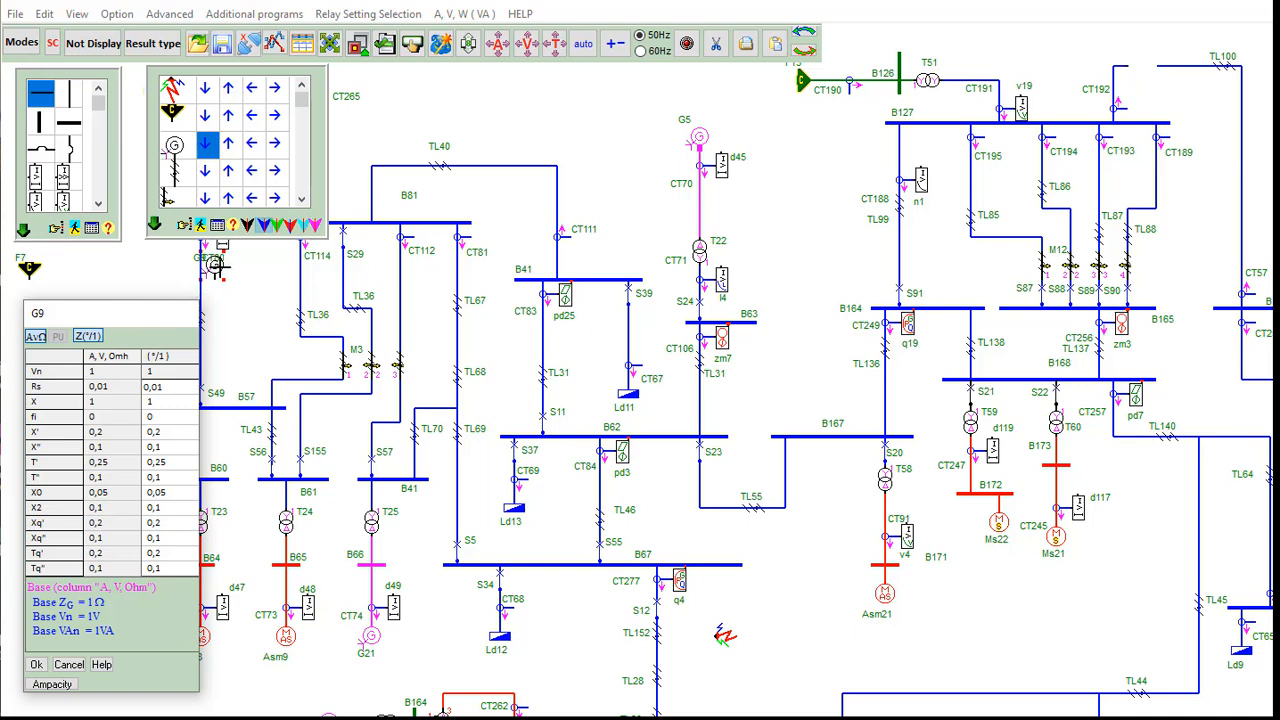
{"action": "left_click_drag", "start_coordinate": [215, 262], "coordinate": [70, 264]}
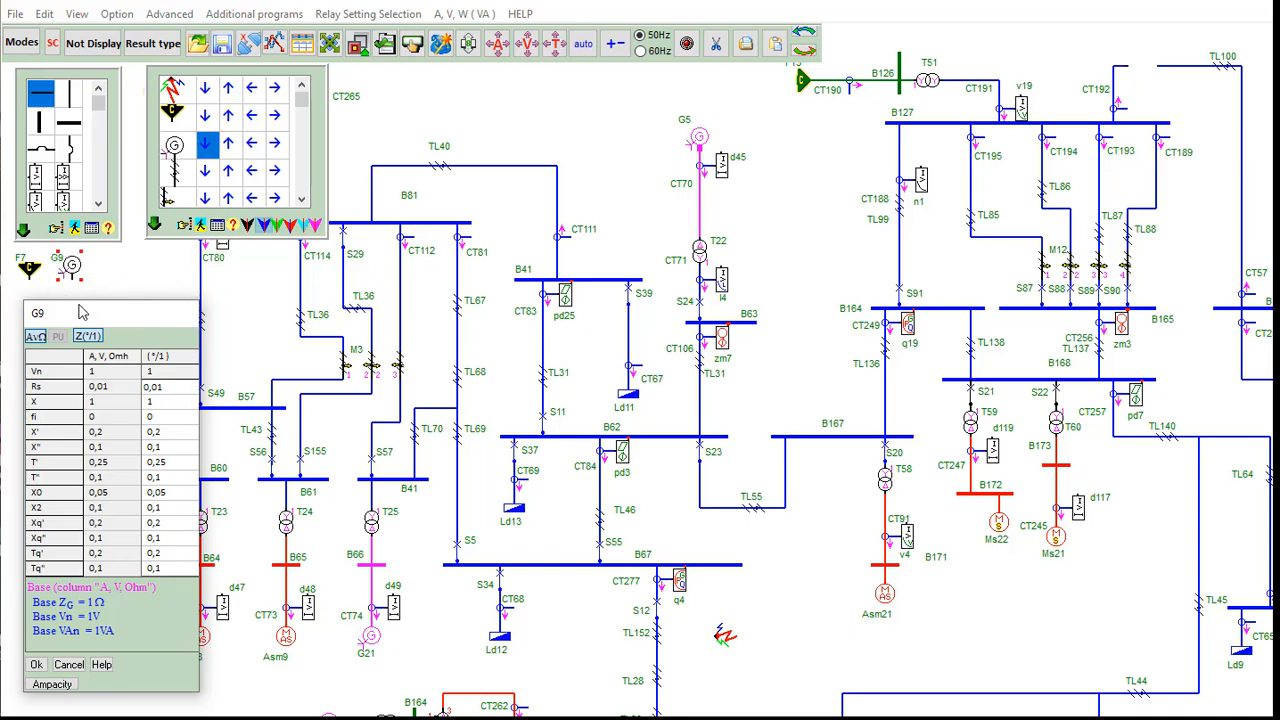
{"action": "left_click_drag", "start_coordinate": [84, 308], "coordinate": [86, 290]}
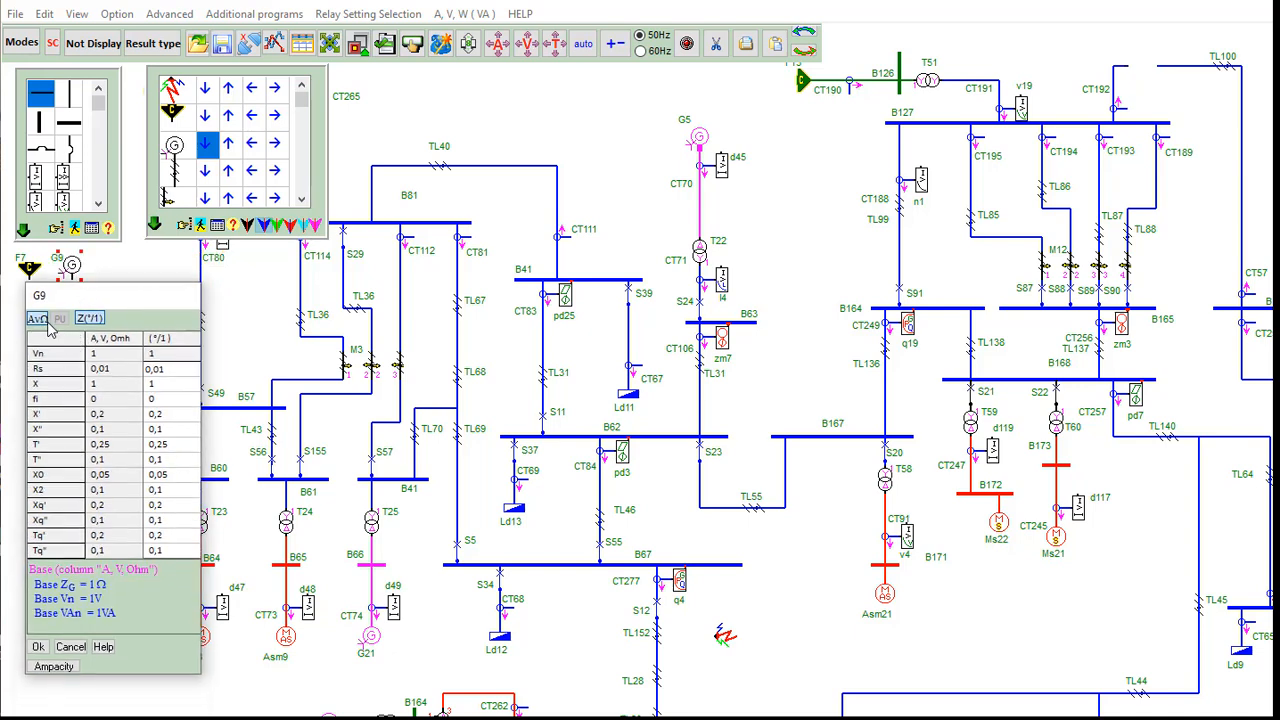
- Review the G9 generator's parameters, switching between the A, V, Ohm, per unit and Z(*/1) columns
{"action": "left_click", "coordinate": [61, 319]}
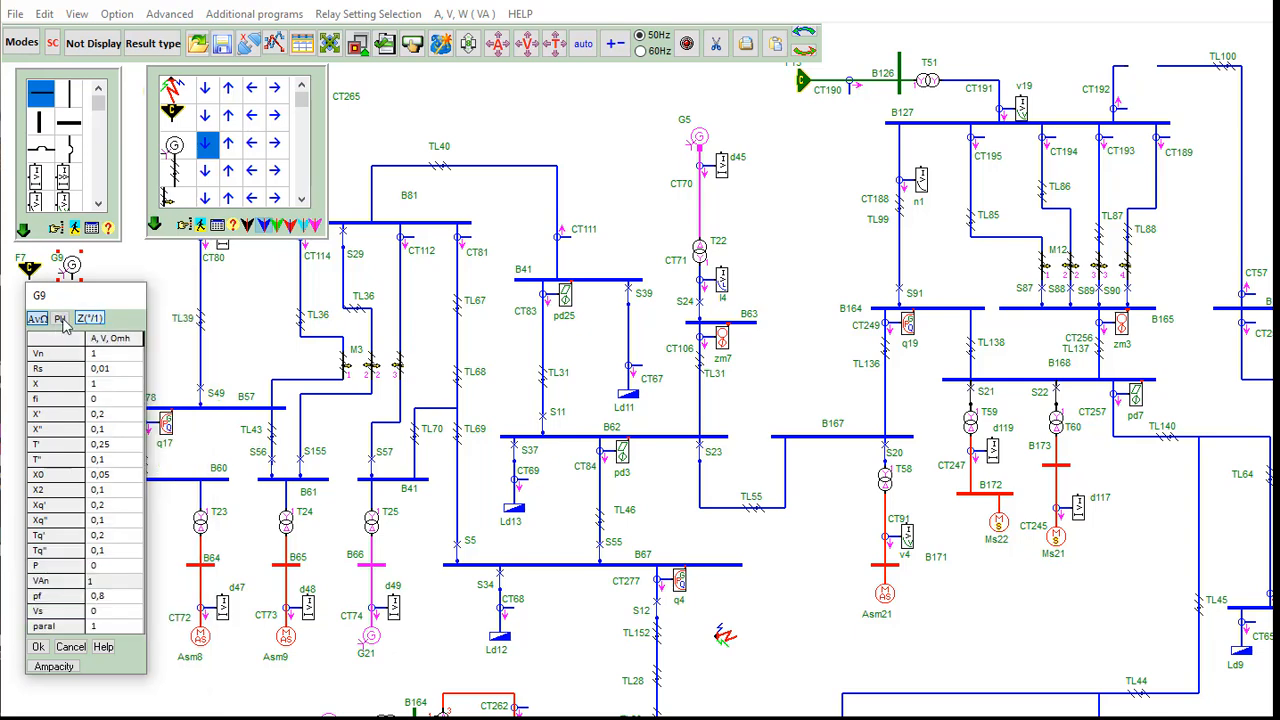
{"action": "left_click", "coordinate": [61, 320]}
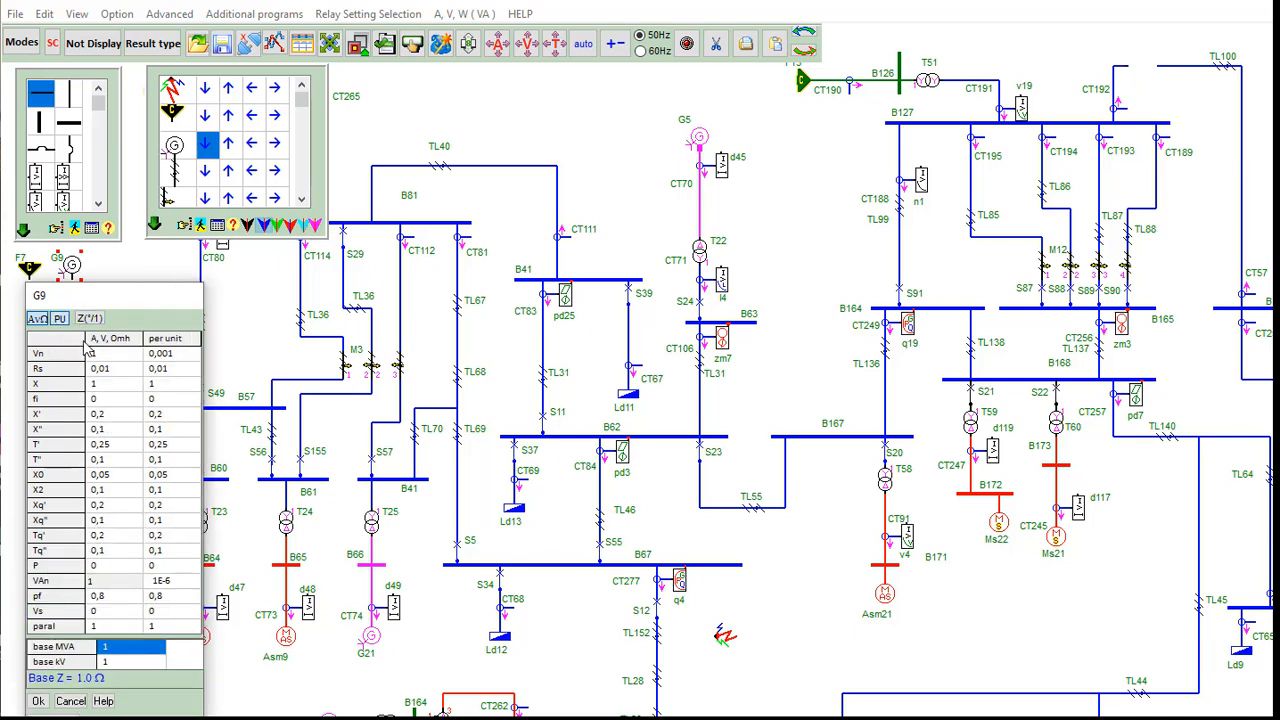
{"action": "left_click", "coordinate": [89, 318]}
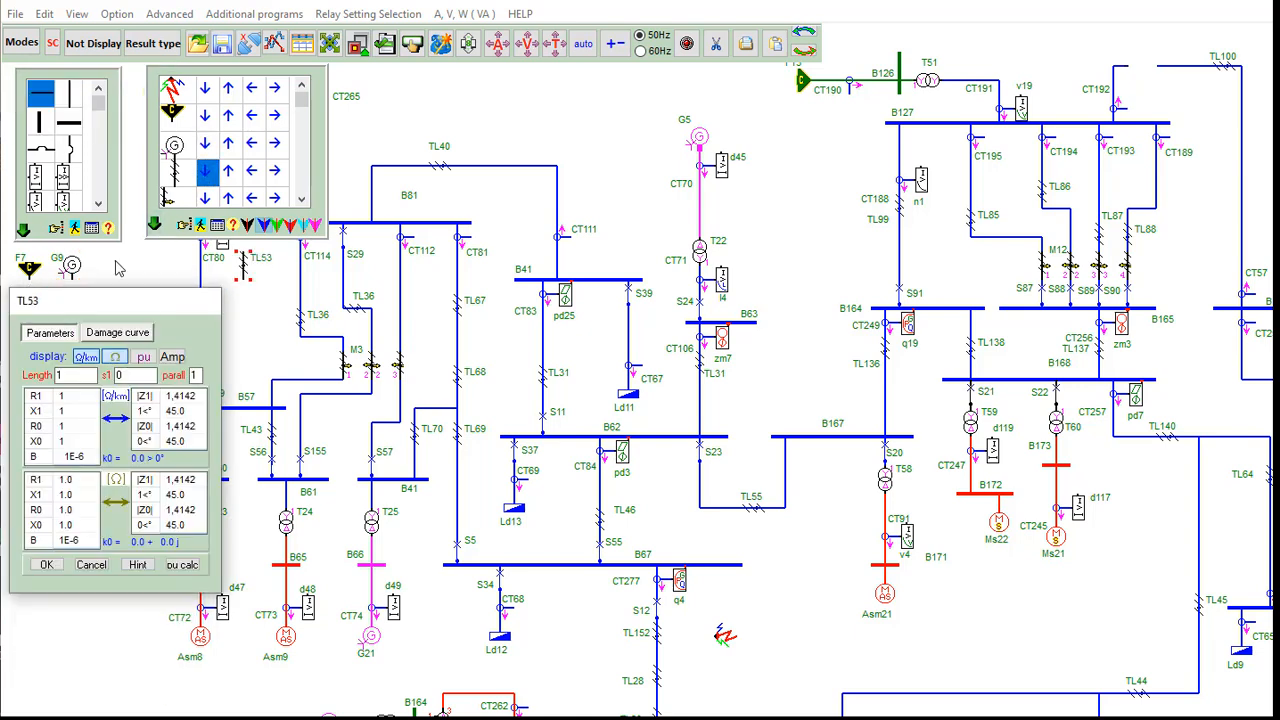
- Display line TL53's parameters in pu alongside Ω/km and Ω, and set its s1 value to 0.9
{"action": "mouse_move", "coordinate": [116, 306]}
{"action": "left_mouse_down"}
{"action": "mouse_move", "coordinate": [163, 294]}
{"action": "mouse_move", "coordinate": [124, 303]}
{"action": "left_mouse_up"}
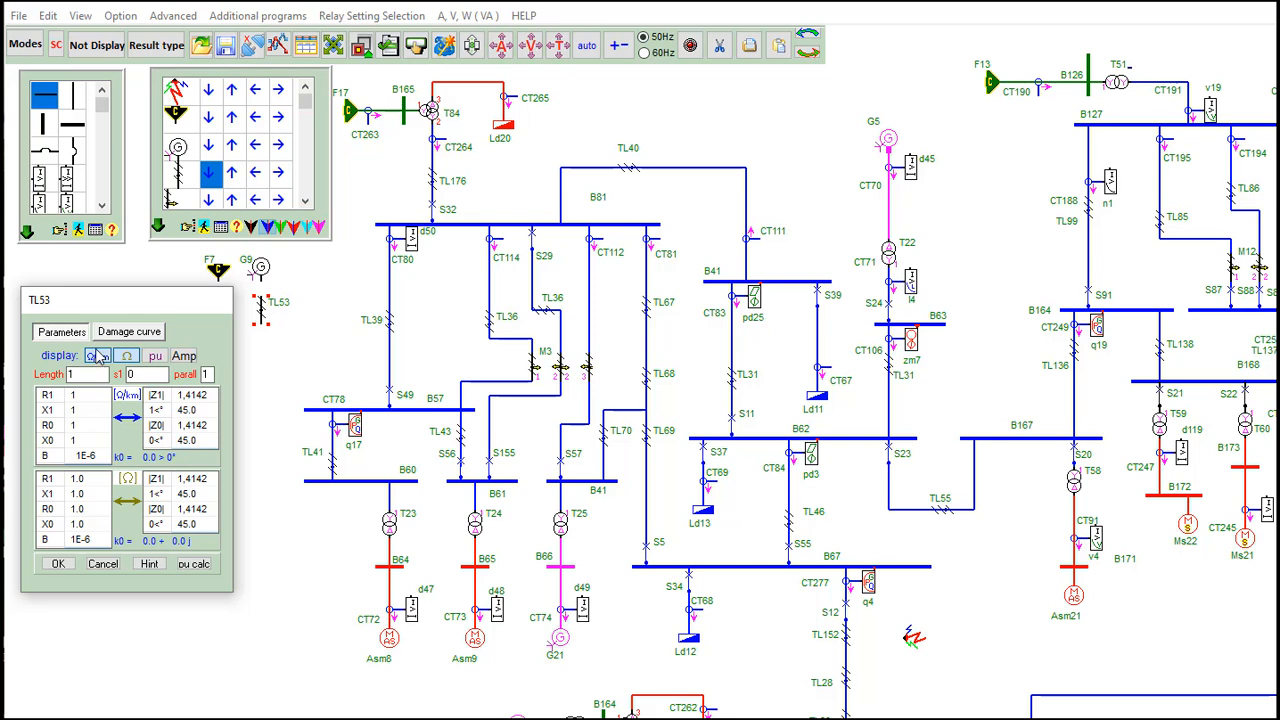
{"action": "left_click", "coordinate": [163, 360]}
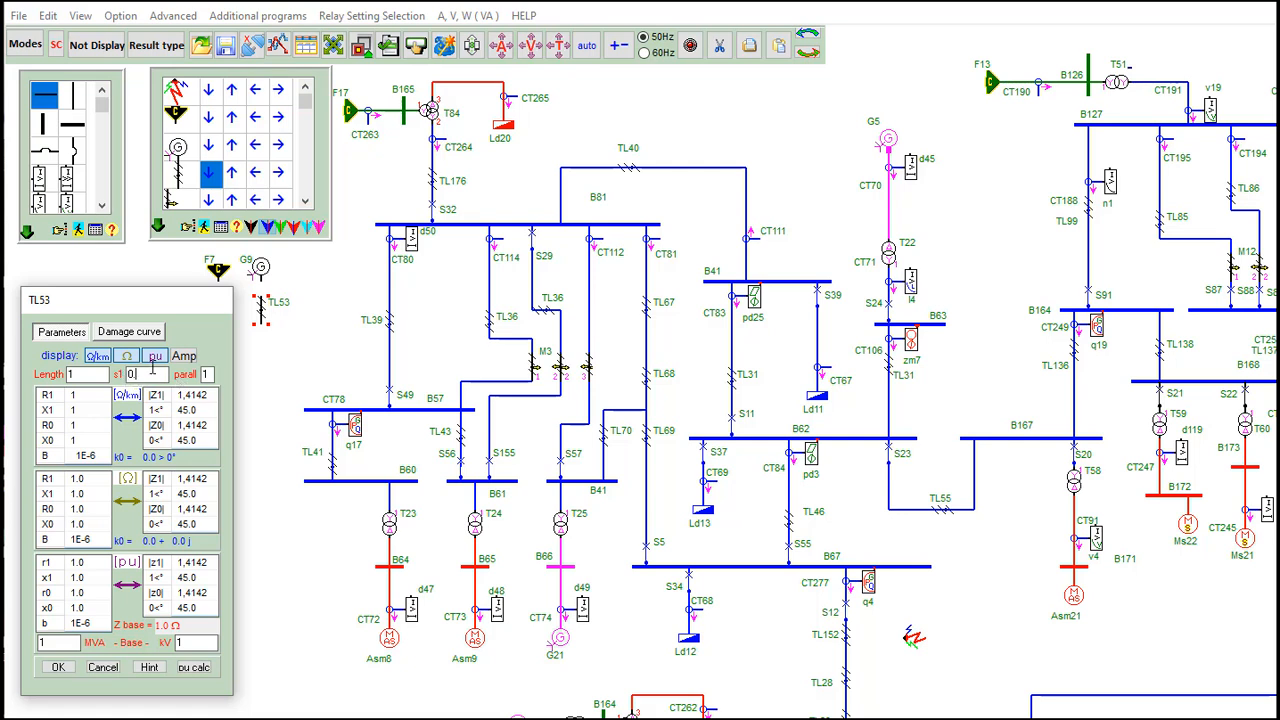
{"action": "type", "text": ".1"}
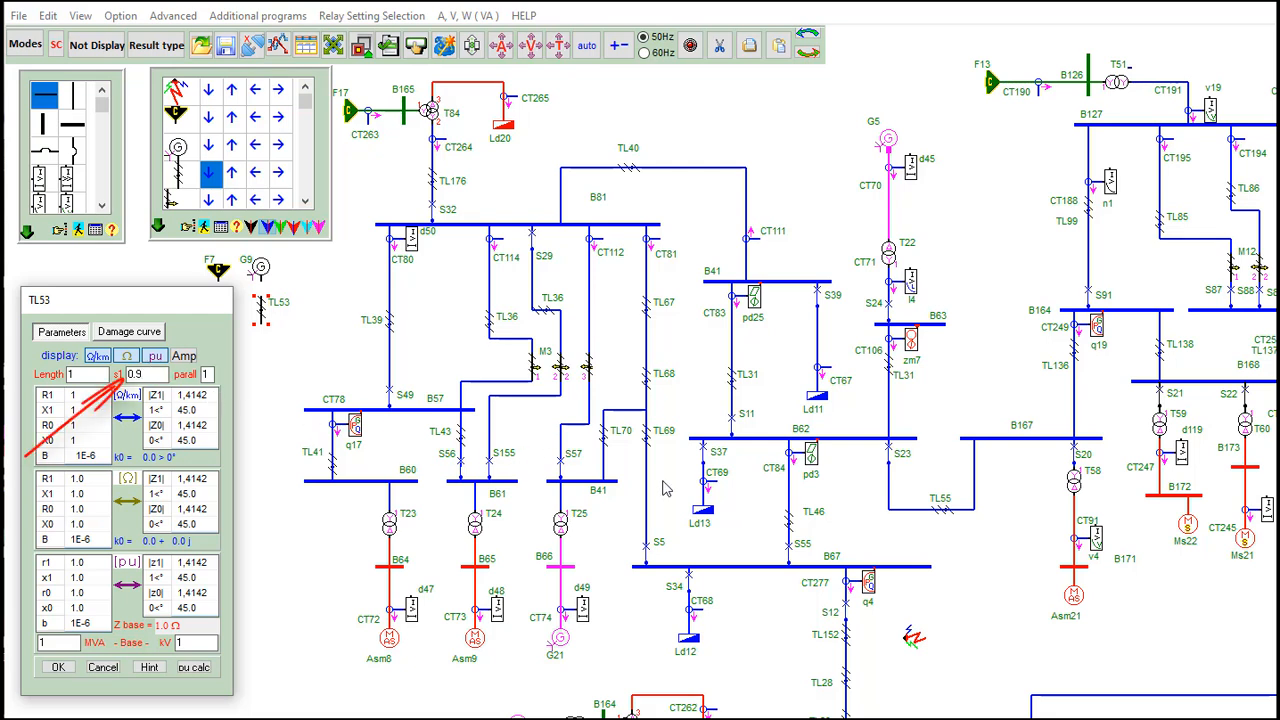
- Place the short-circuit symbol on line TL53 and reopen the line's parameters to edit its s1 value
{"action": "left_click_drag", "start_coordinate": [916, 637], "coordinate": [287, 320]}
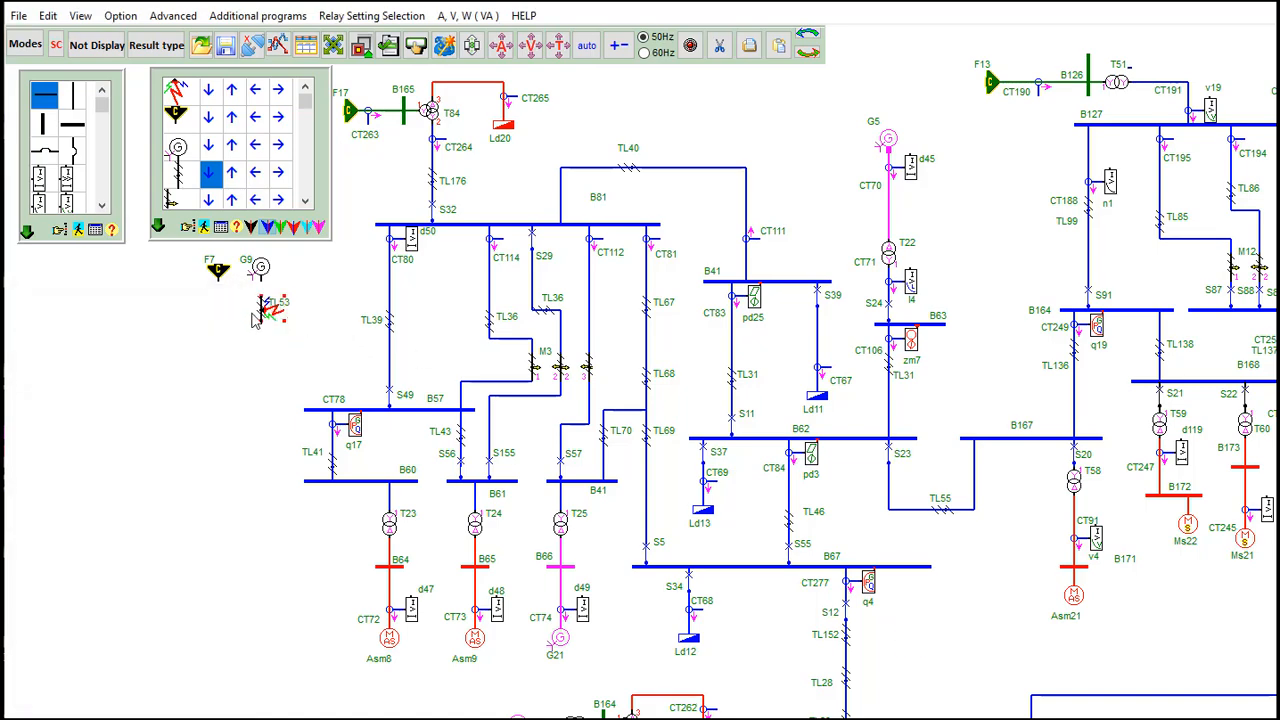
{"action": "double_click", "coordinate": [258, 310]}
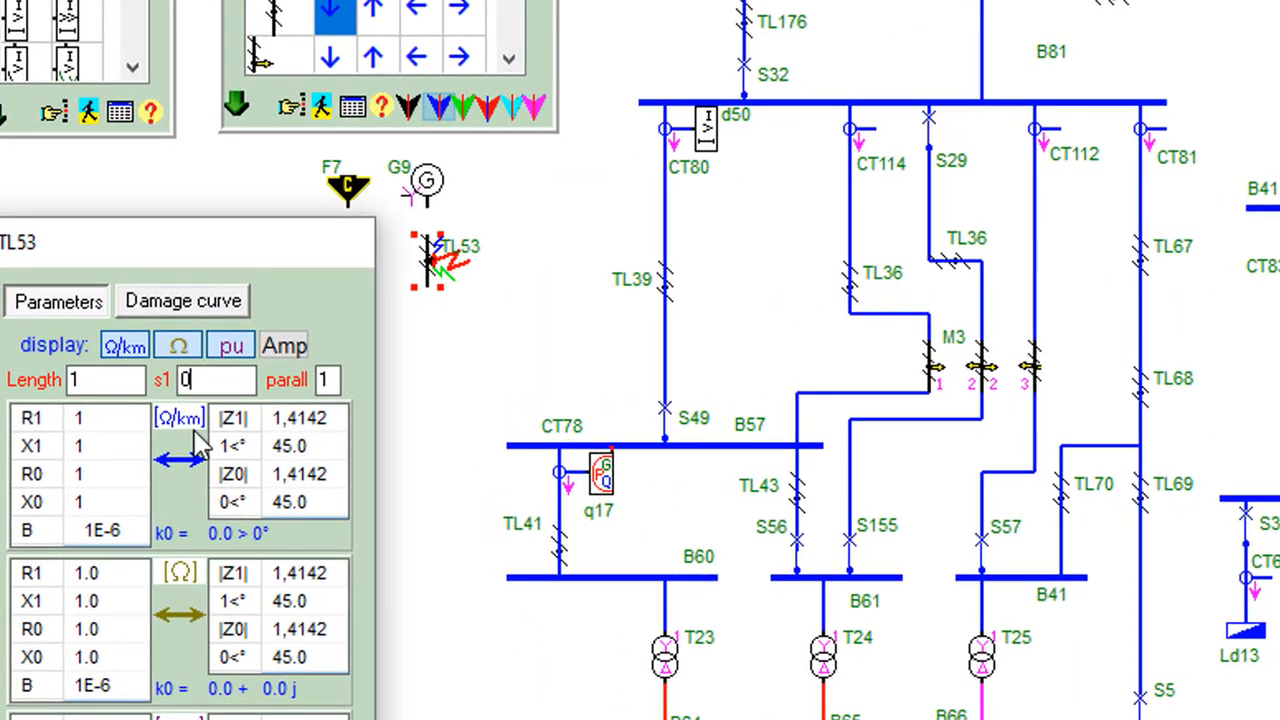
{"action": "type", "text": "."}
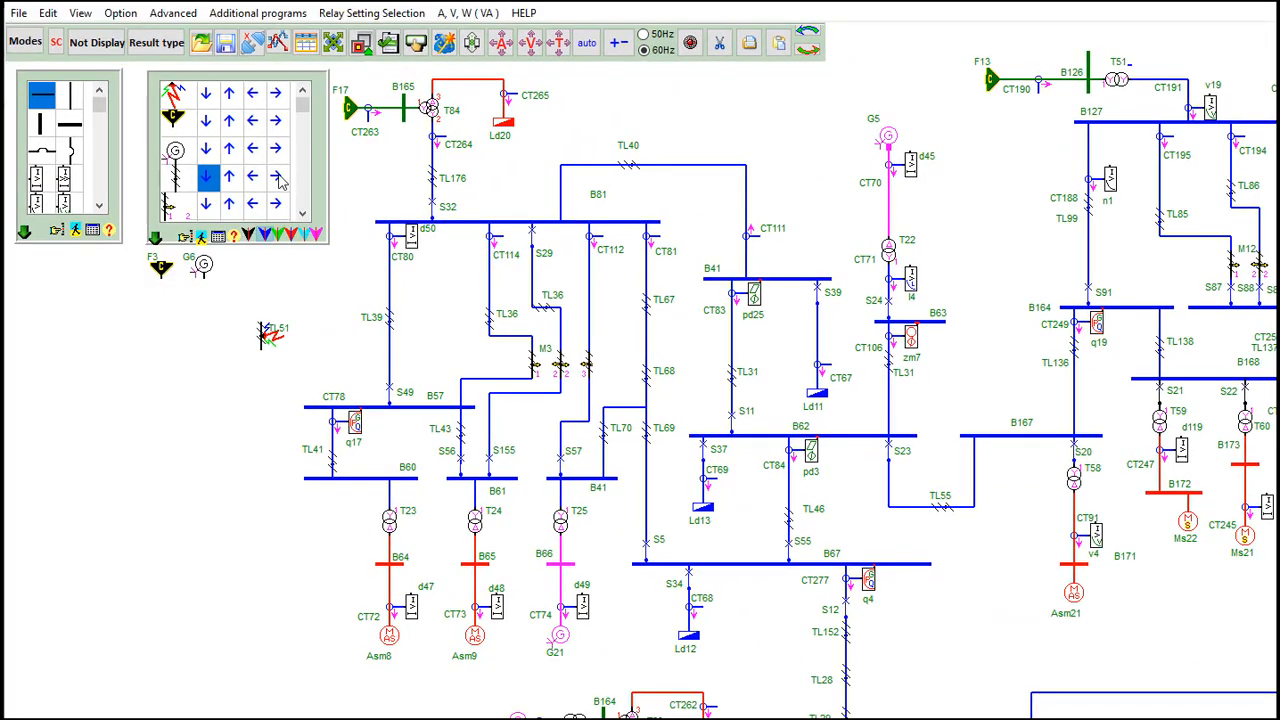
- Look through the relay elements at the end of the network element palette
{"action": "left_click_drag", "start_coordinate": [304, 116], "coordinate": [305, 205]}
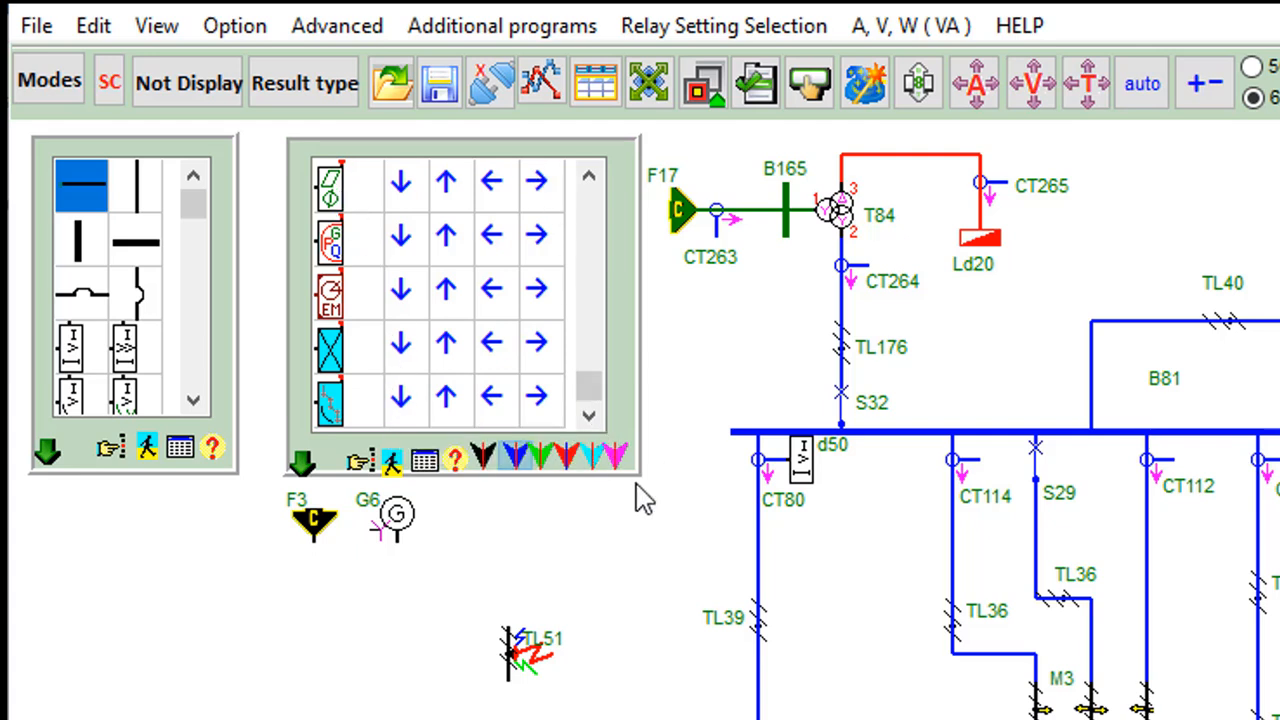
{"action": "left_click", "coordinate": [587, 177]}
{"action": "left_click", "coordinate": [587, 177]}
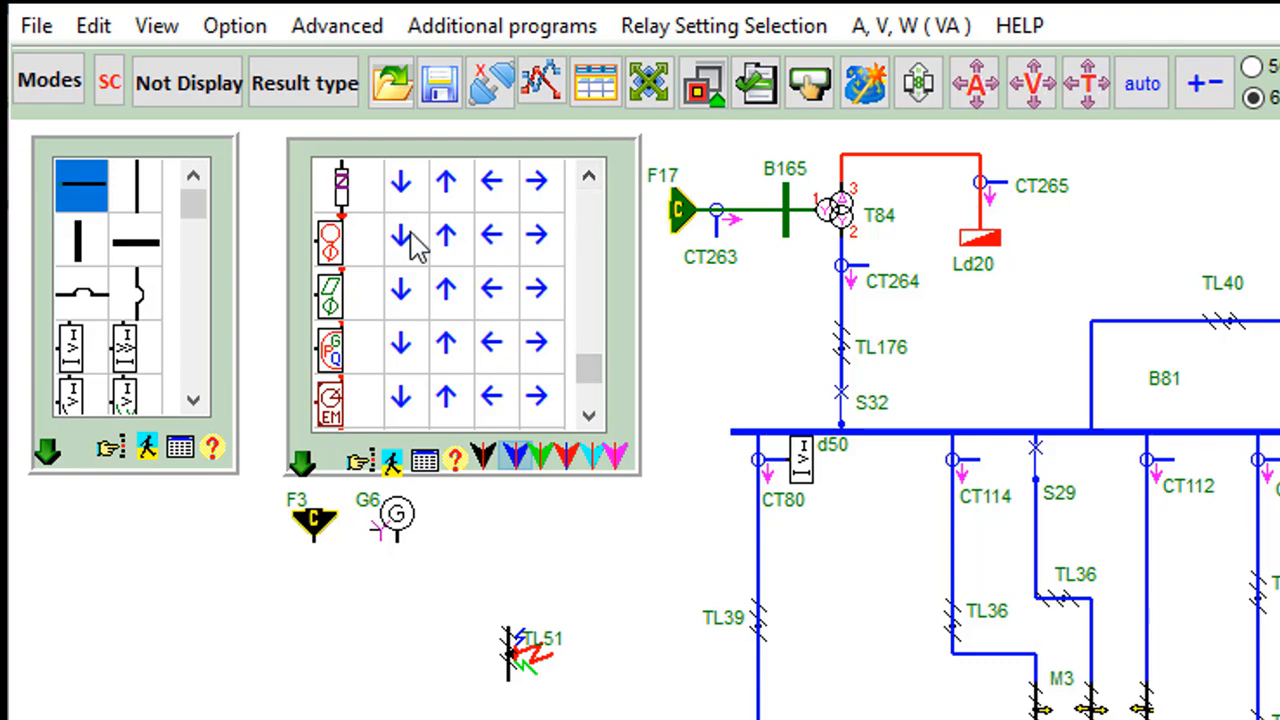
{"action": "left_click", "coordinate": [588, 415]}
{"action": "left_click", "coordinate": [588, 415]}
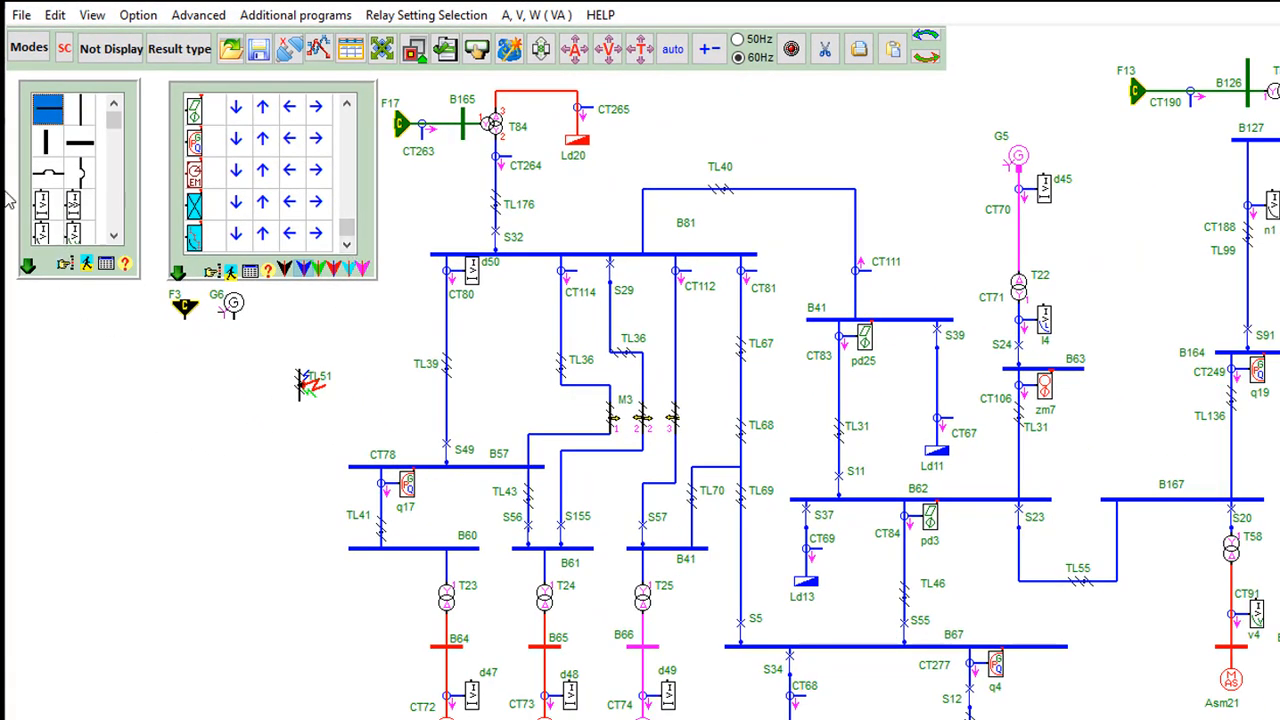
- Draw a long vertical bus in the empty area and add a horizontal connecting line beside it, lengthened and moved down
{"action": "double_click", "coordinate": [47, 142]}
{"action": "left_click_drag", "start_coordinate": [21, 318], "coordinate": [50, 468]}
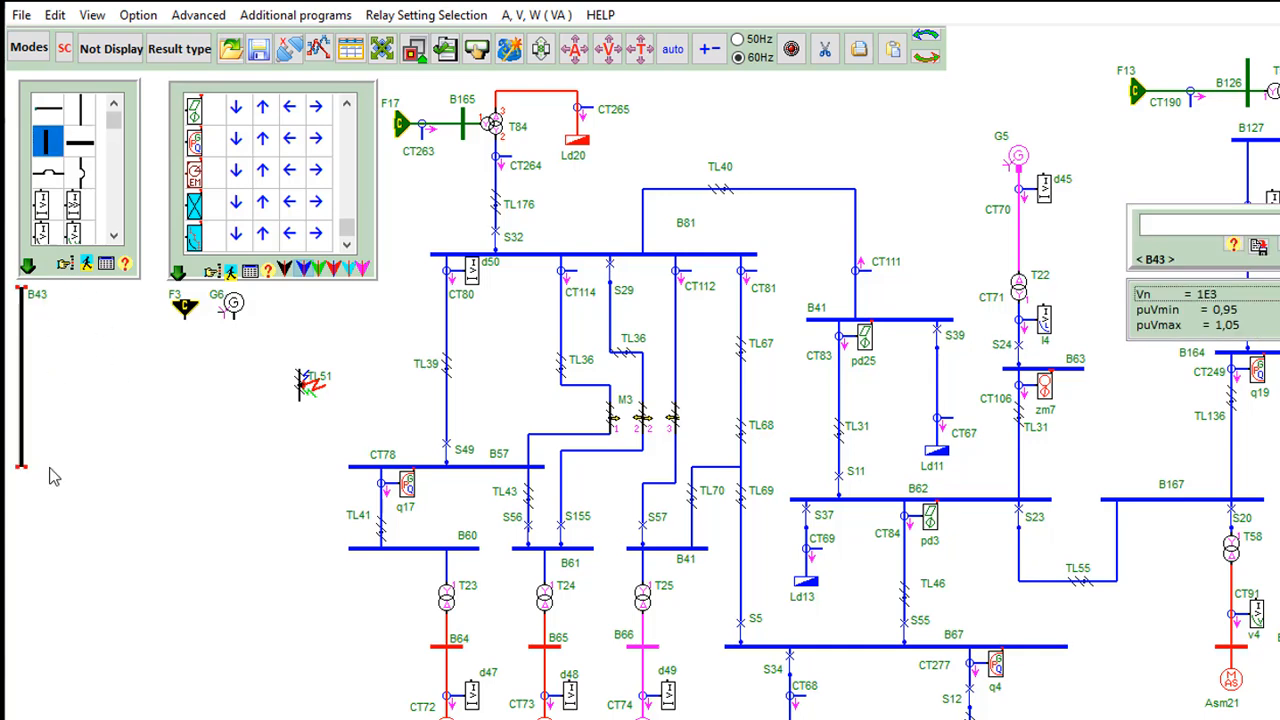
{"action": "left_click", "coordinate": [47, 108]}
{"action": "left_click", "coordinate": [70, 370]}
{"action": "left_click_drag", "start_coordinate": [103, 370], "coordinate": [258, 370]}
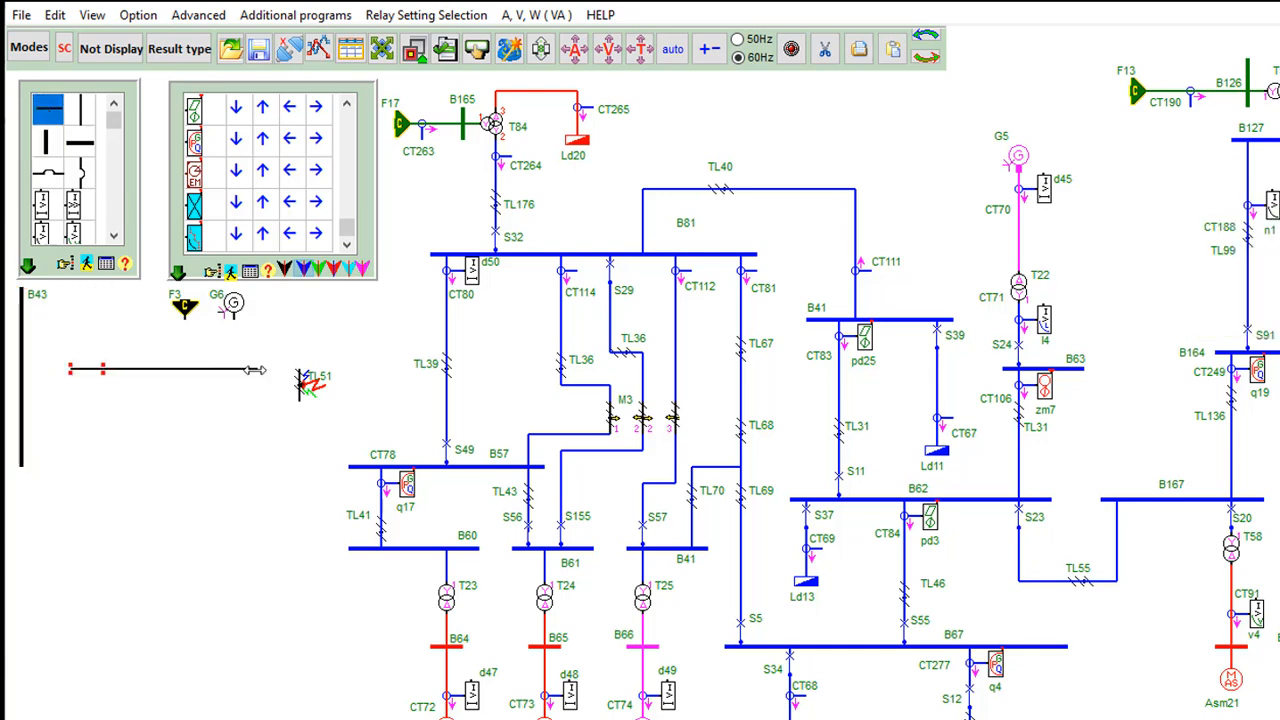
{"action": "left_click_drag", "start_coordinate": [153, 368], "coordinate": [153, 433]}
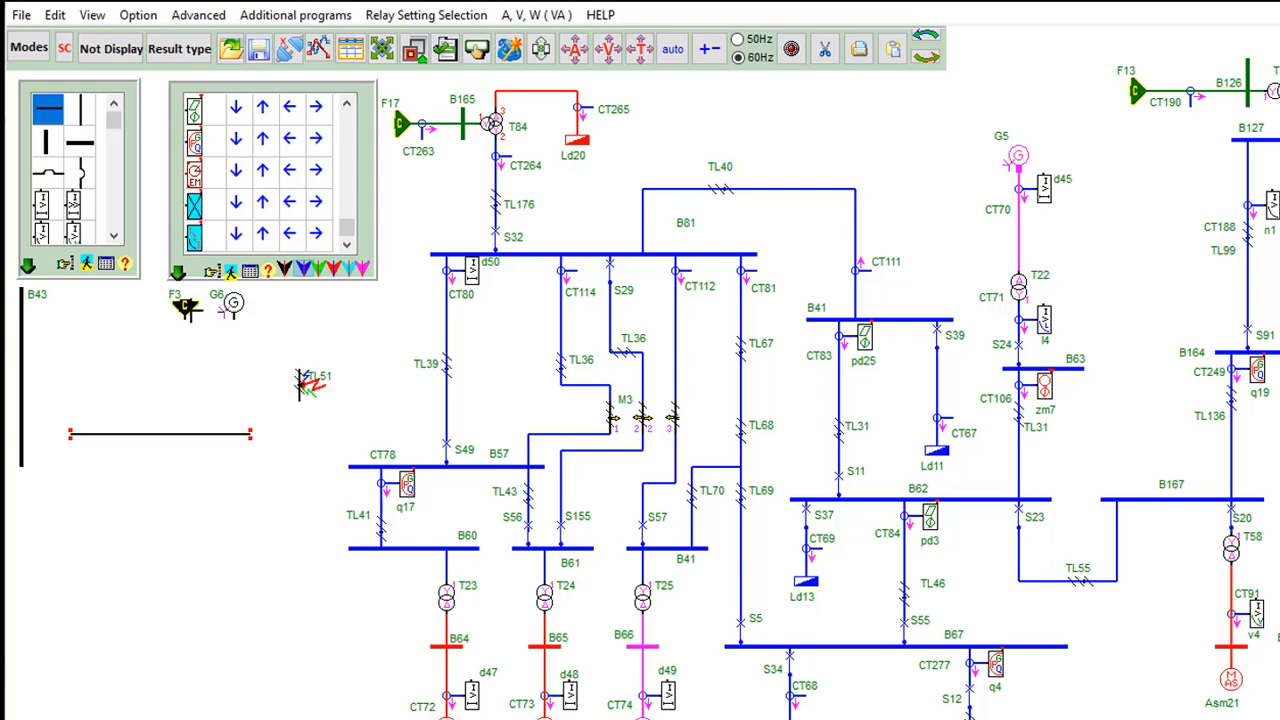
- Move source F3, generator G6 and line TL51 with its fault symbol below the horizontal connecting line
{"action": "left_click_drag", "start_coordinate": [190, 311], "coordinate": [175, 536]}
{"action": "left_click_drag", "start_coordinate": [235, 308], "coordinate": [244, 560]}
{"action": "left_click_drag", "start_coordinate": [224, 535], "coordinate": [244, 355]}
{"action": "left_click_drag", "start_coordinate": [188, 321], "coordinate": [186, 568]}
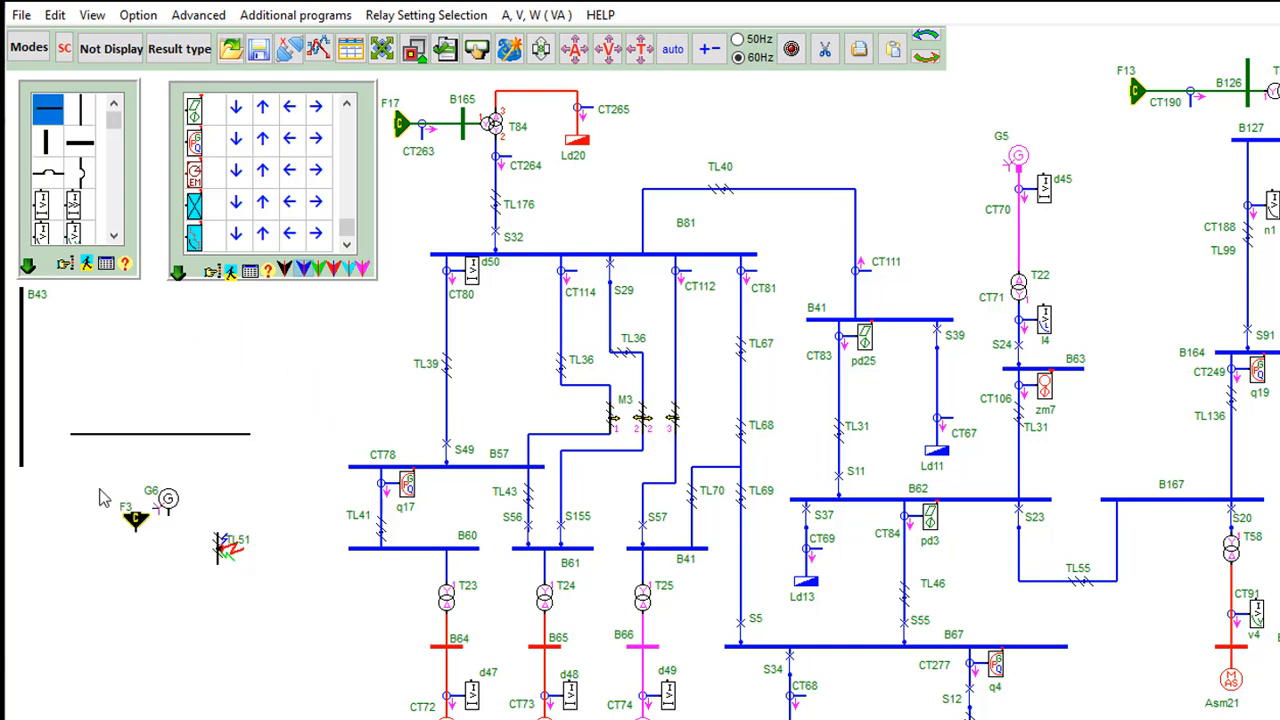
- Copy the source, generator and faulted line as a group and paste the copy just below the originals
{"action": "left_click_drag", "start_coordinate": [107, 481], "coordinate": [120, 649]}
{"action": "key", "text": "ctrl+c"}
{"action": "key", "text": "ctrl+v"}
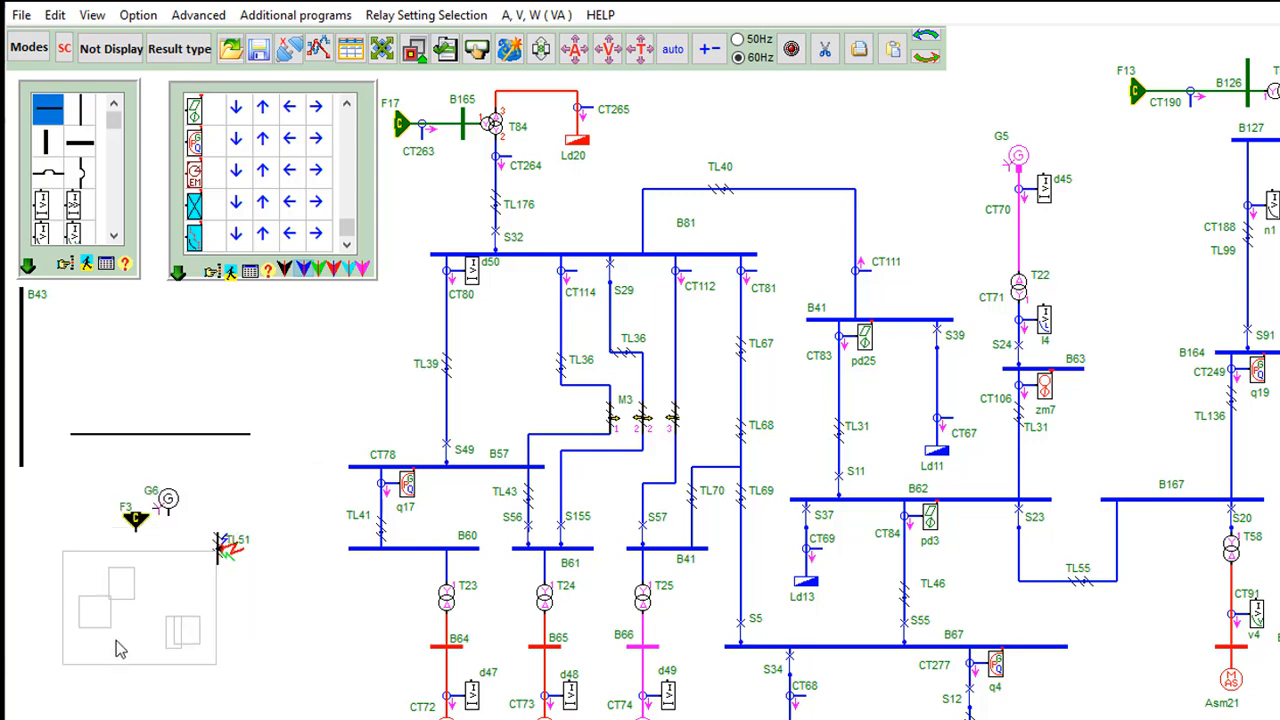
{"action": "left_click", "coordinate": [118, 649]}
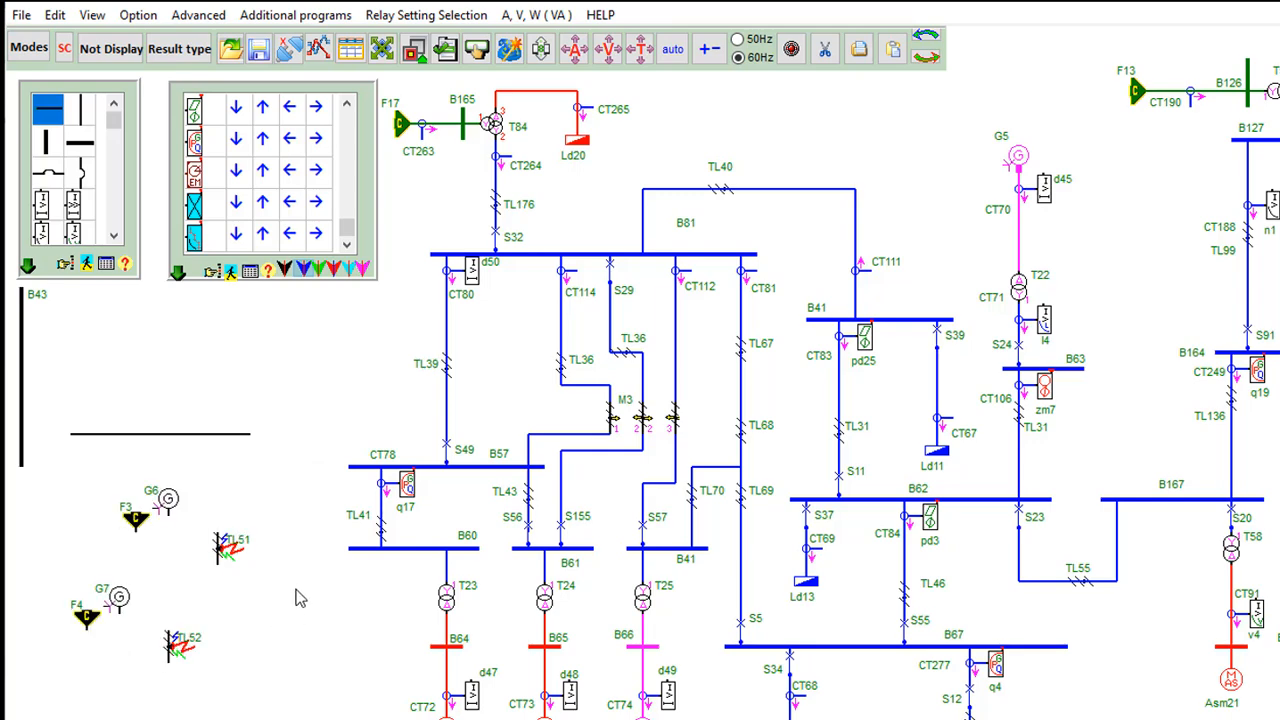
- Delete the horizontal connecting line together with the original and copied source, generator and faulted line
{"action": "left_click_drag", "start_coordinate": [345, 716], "coordinate": [51, 281]}
{"action": "key", "text": "Delete"}
- Hide the two network element palettes
{"action": "key", "text": "Left"}
{"action": "key", "text": "Right"}
{"action": "key", "text": "Right"}
{"action": "key", "text": "Right"}
{"action": "key", "text": "Right"}
{"action": "key", "text": "Right"}
{"action": "key", "text": "Right"}
{"action": "key", "text": "Right"}
{"action": "key", "text": "Right"}
{"action": "key", "text": "Right"}
{"action": "key", "text": "Right"}
{"action": "key", "text": "Right"}
{"action": "key", "text": "Right"}
{"action": "key", "text": "Right"}
{"action": "key", "text": "Right"}
{"action": "key", "text": "Right"}
{"action": "key", "text": "Right"}
{"action": "key", "text": "Right"}
{"action": "key", "text": "Right"}
{"action": "key", "text": "Right"}
{"action": "key", "text": "Right"}
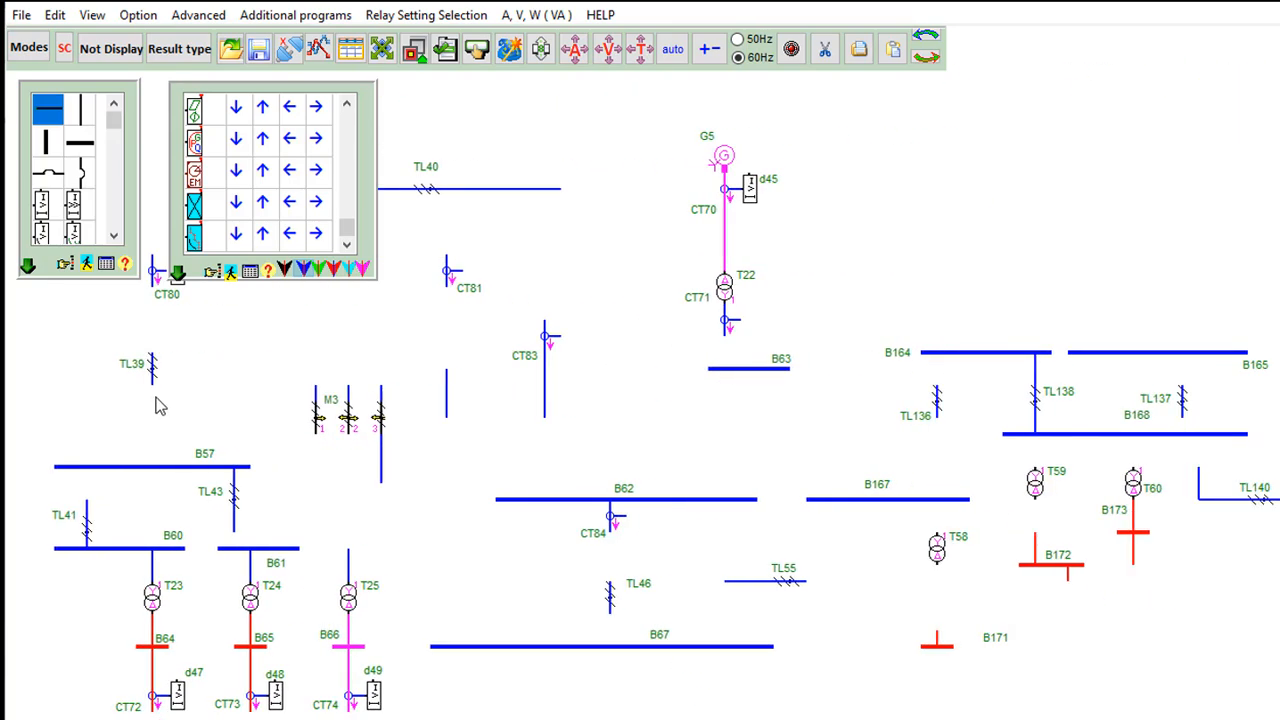
{"action": "left_click", "coordinate": [350, 49]}
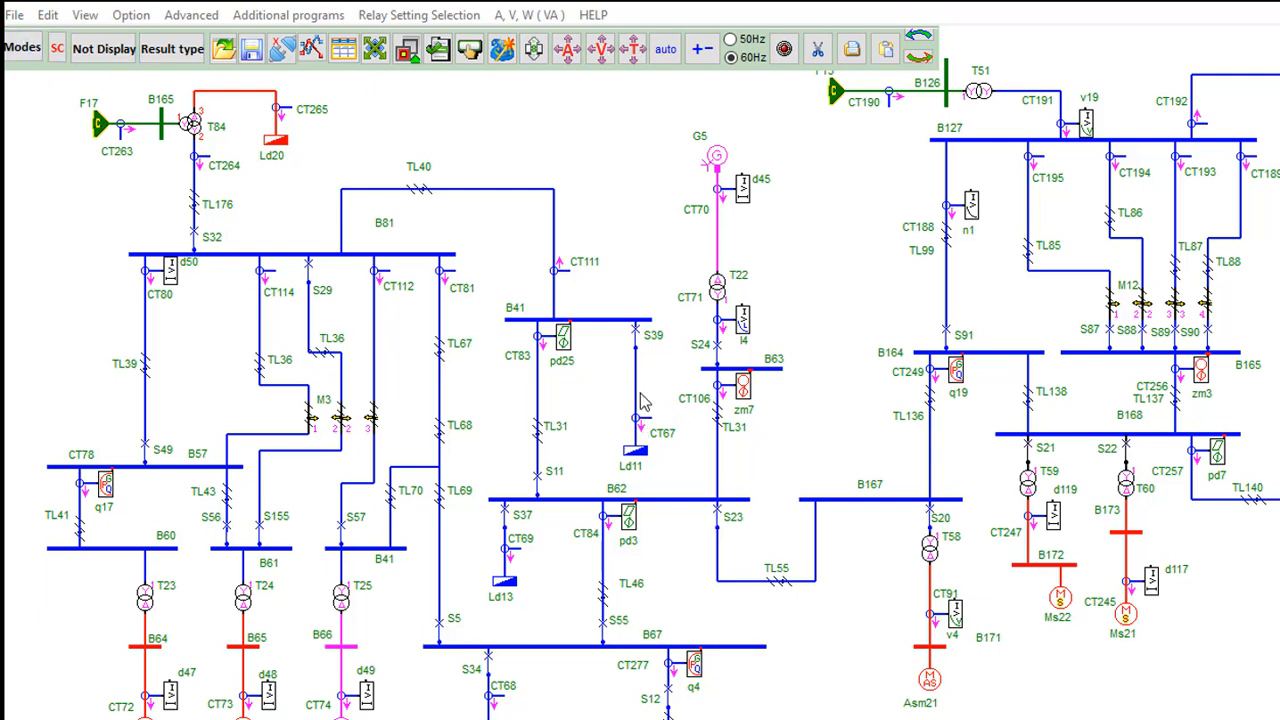
- Show the Modes, SC, Not Display and Result type tool groups to review their functions, and hide Result type again
{"action": "left_click", "coordinate": [22, 48]}
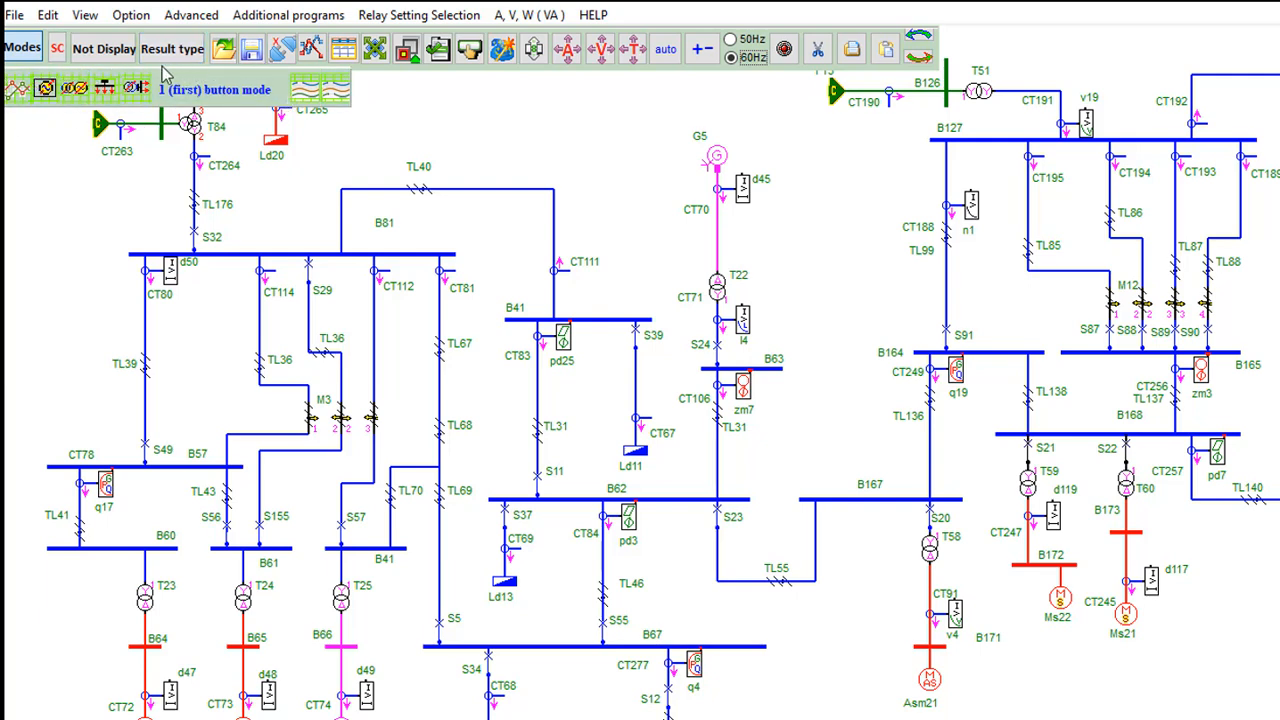
{"action": "left_click", "coordinate": [57, 48]}
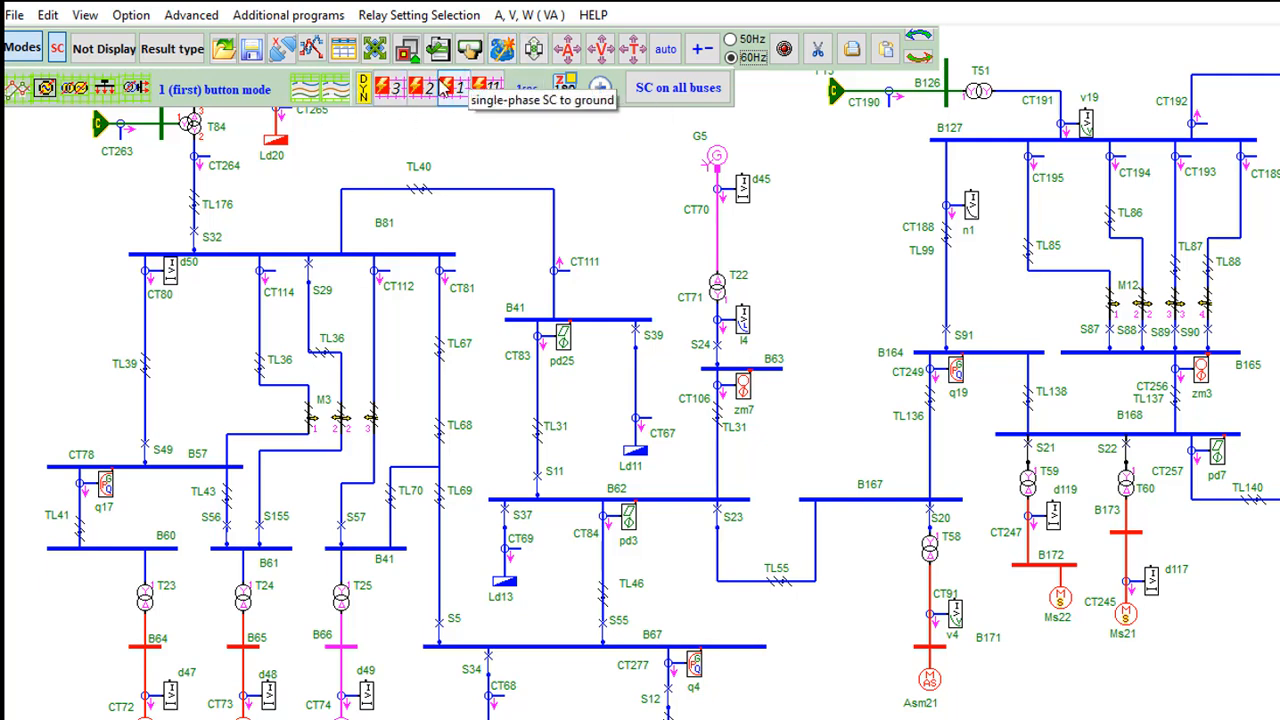
{"action": "left_click", "coordinate": [118, 62]}
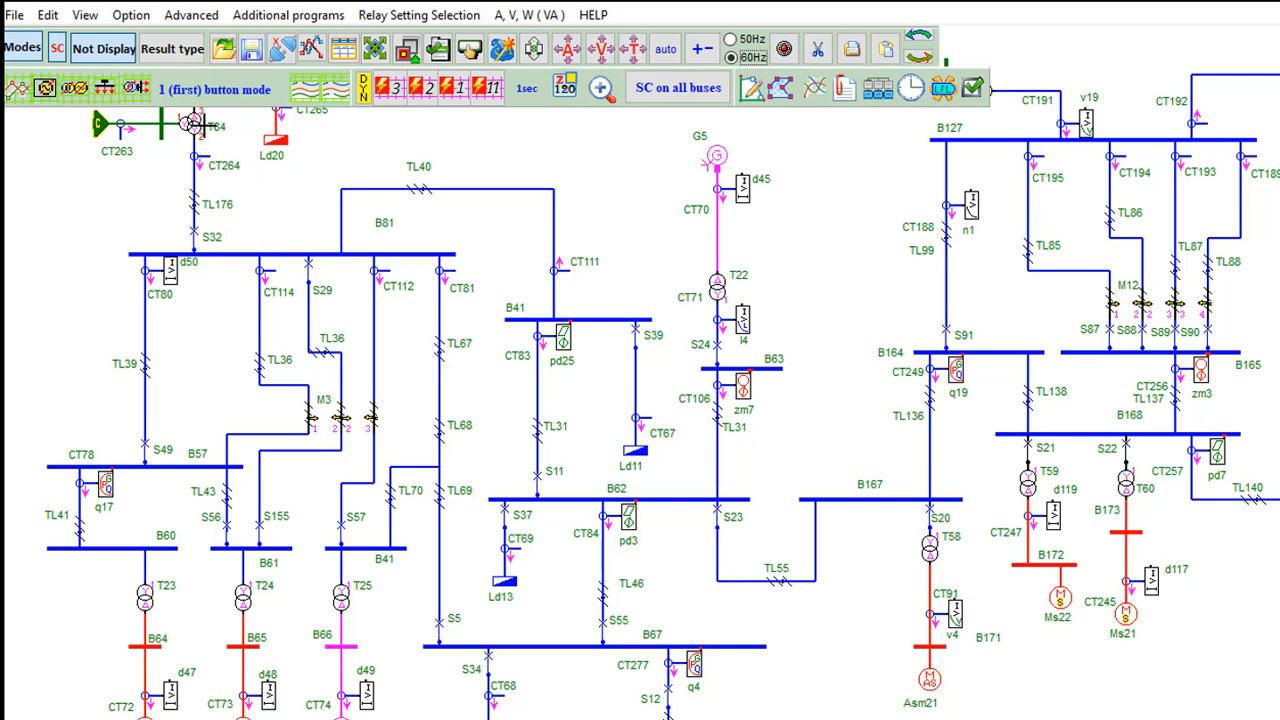
{"action": "left_click", "coordinate": [185, 57]}
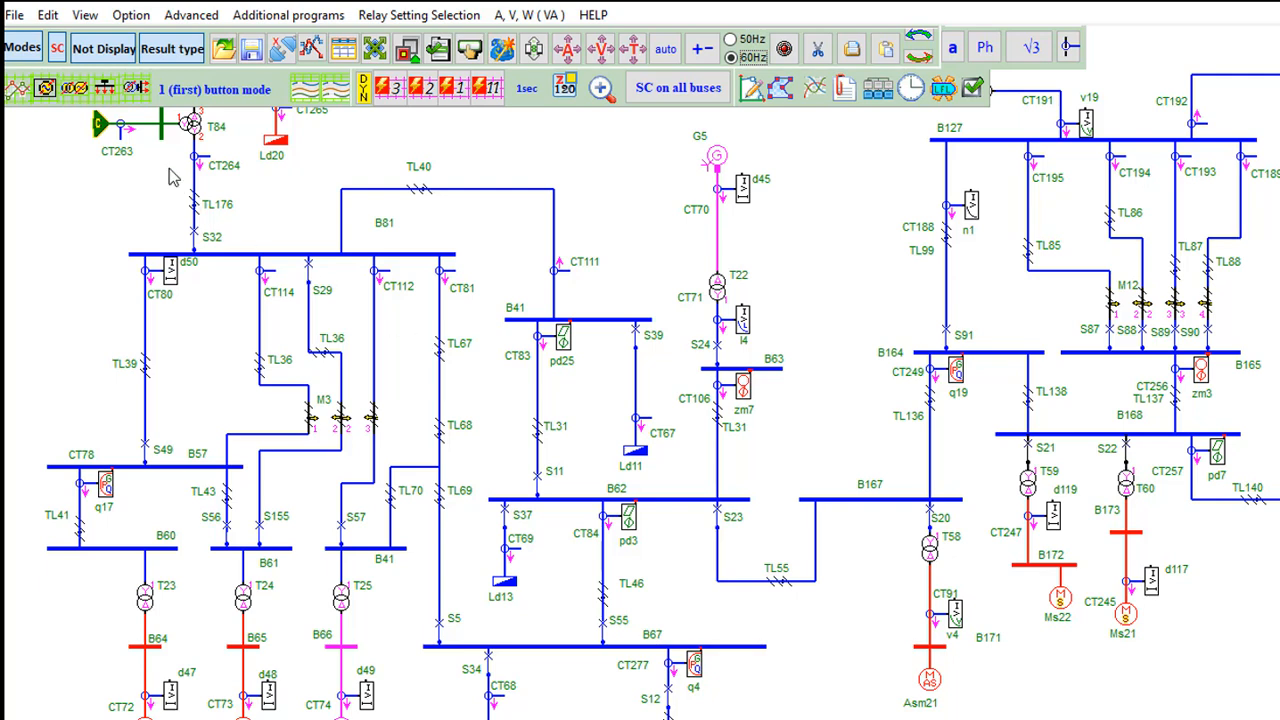
{"action": "left_click", "coordinate": [104, 56]}
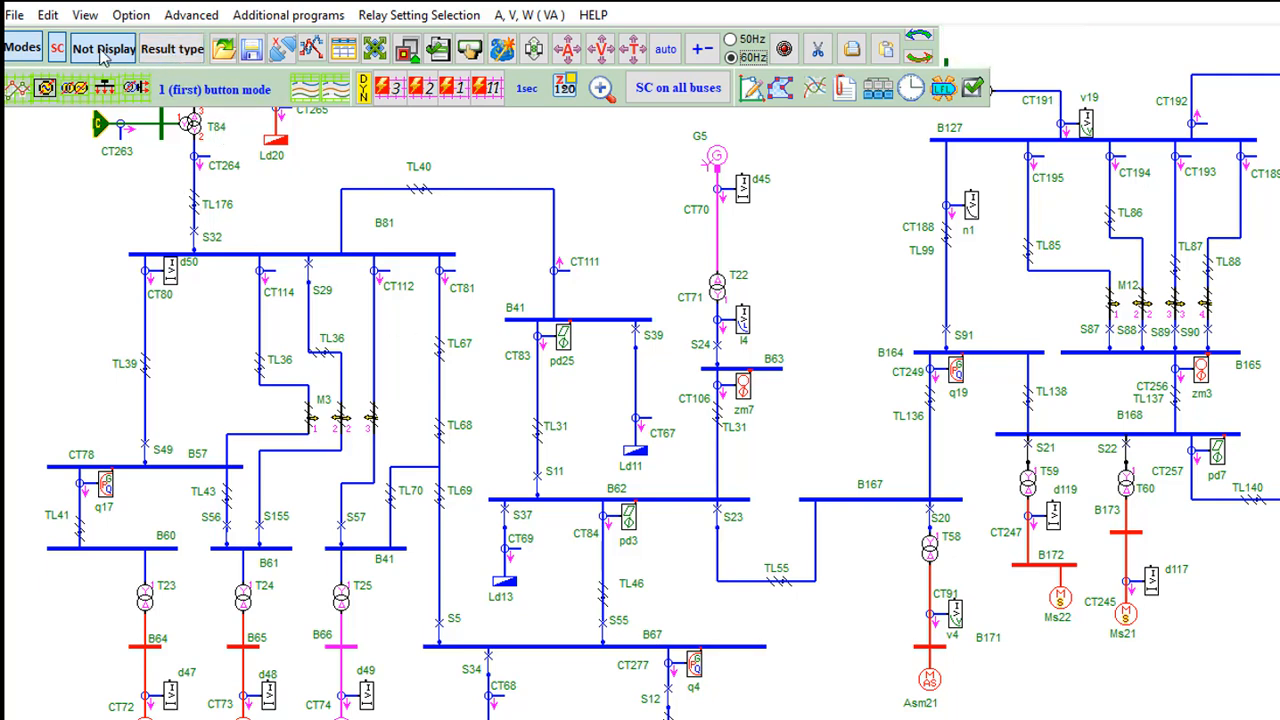
- Hide the Not Display, SC and Modes tool groups again
{"action": "left_click", "coordinate": [104, 56]}
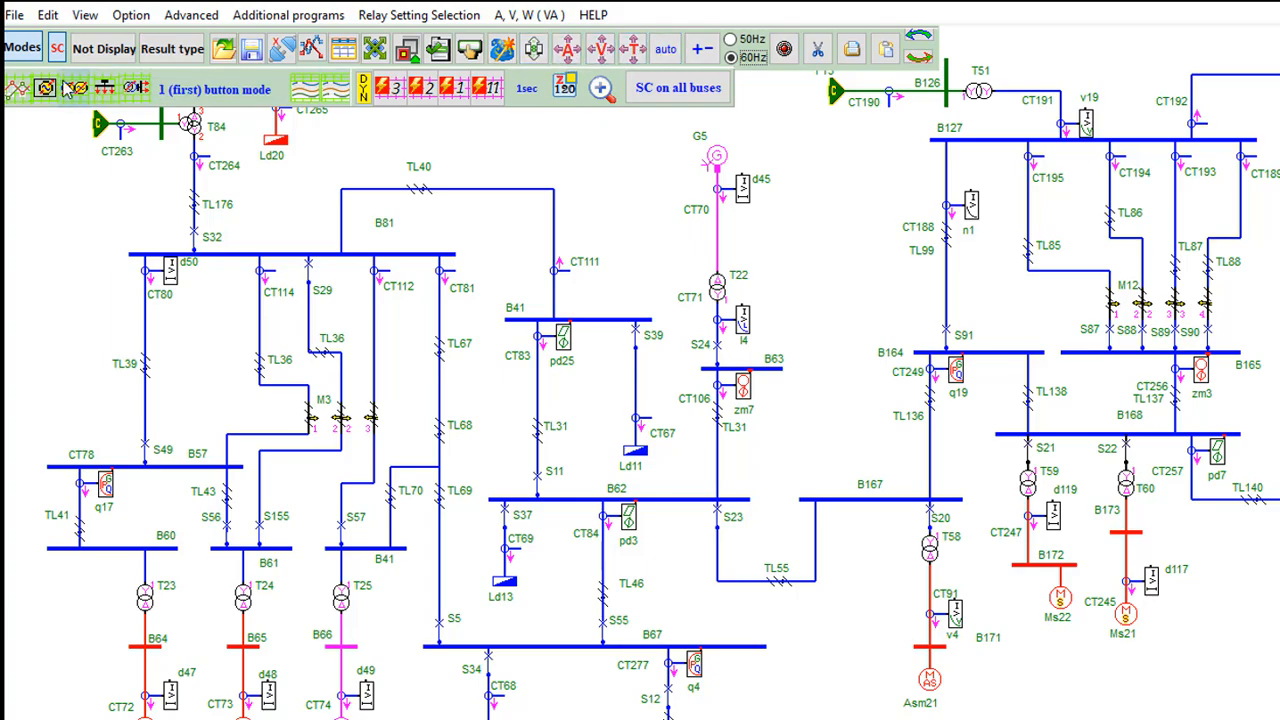
{"action": "left_click", "coordinate": [78, 48]}
{"action": "left_click", "coordinate": [74, 50]}
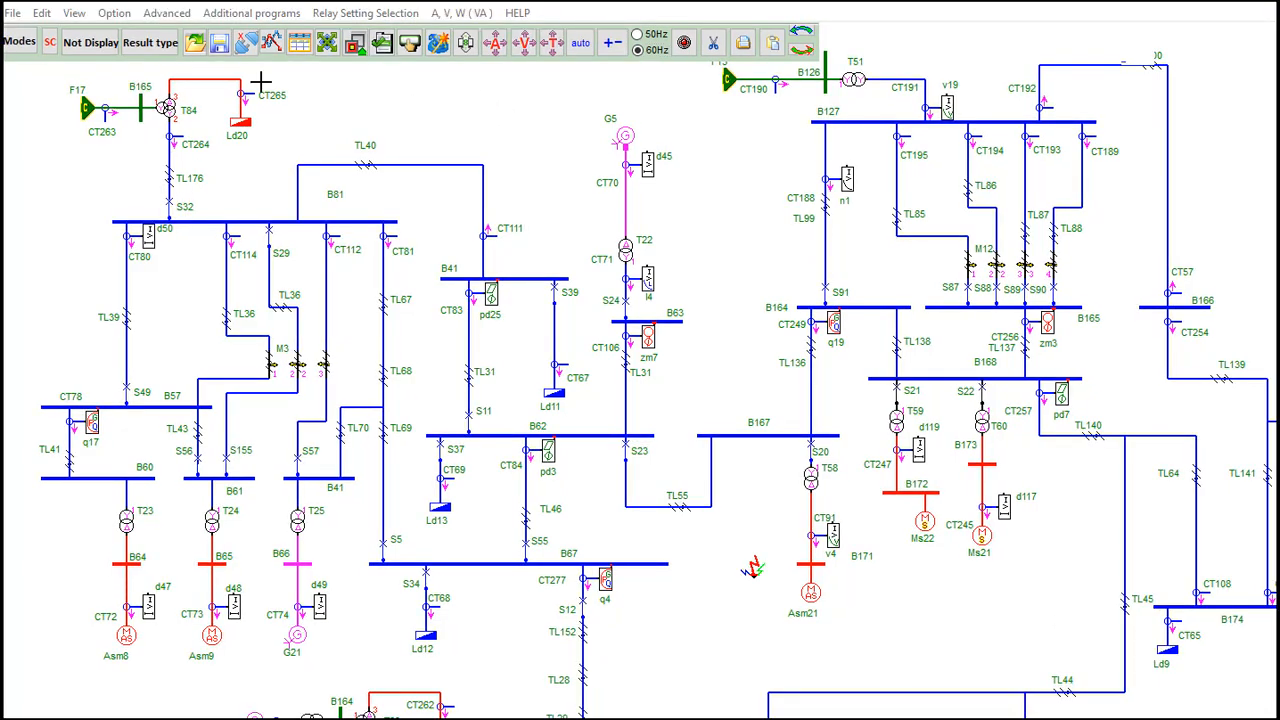
- Review the additional programs and look at the Calculation of EQUIVALENT table for equivalent buses, and close it
{"action": "left_click", "coordinate": [229, 14]}
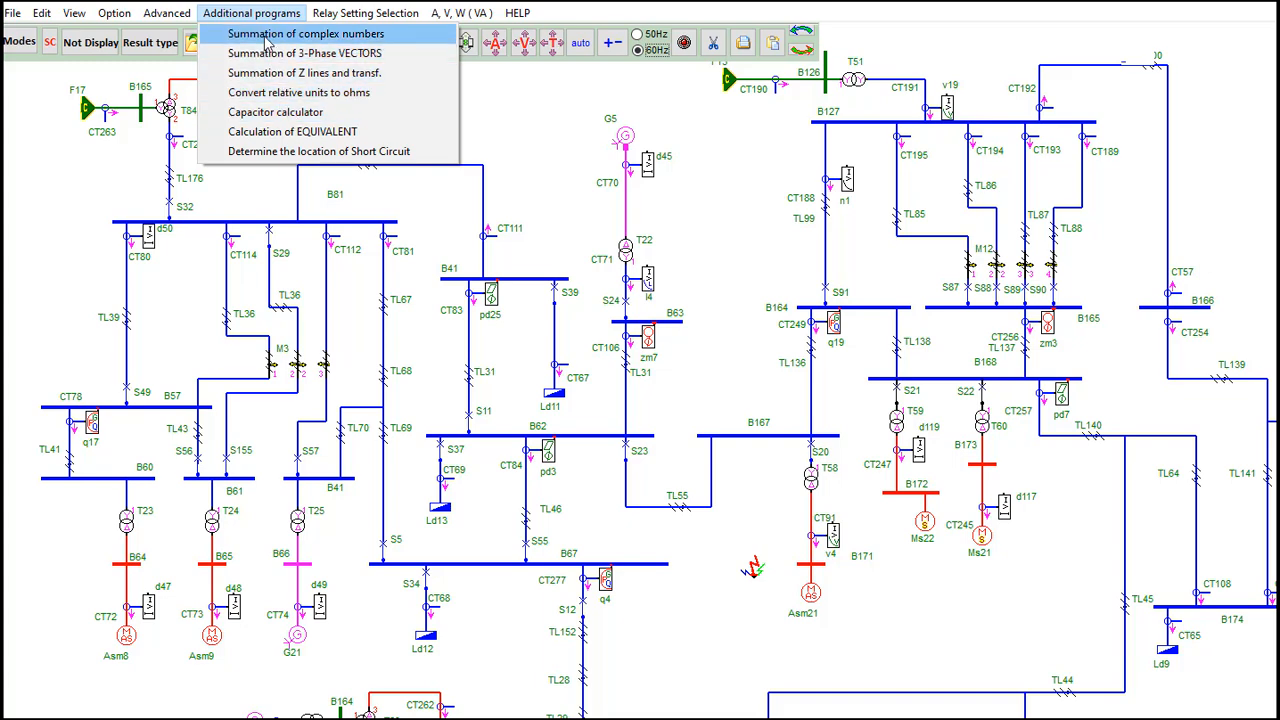
{"action": "left_click", "coordinate": [330, 132]}
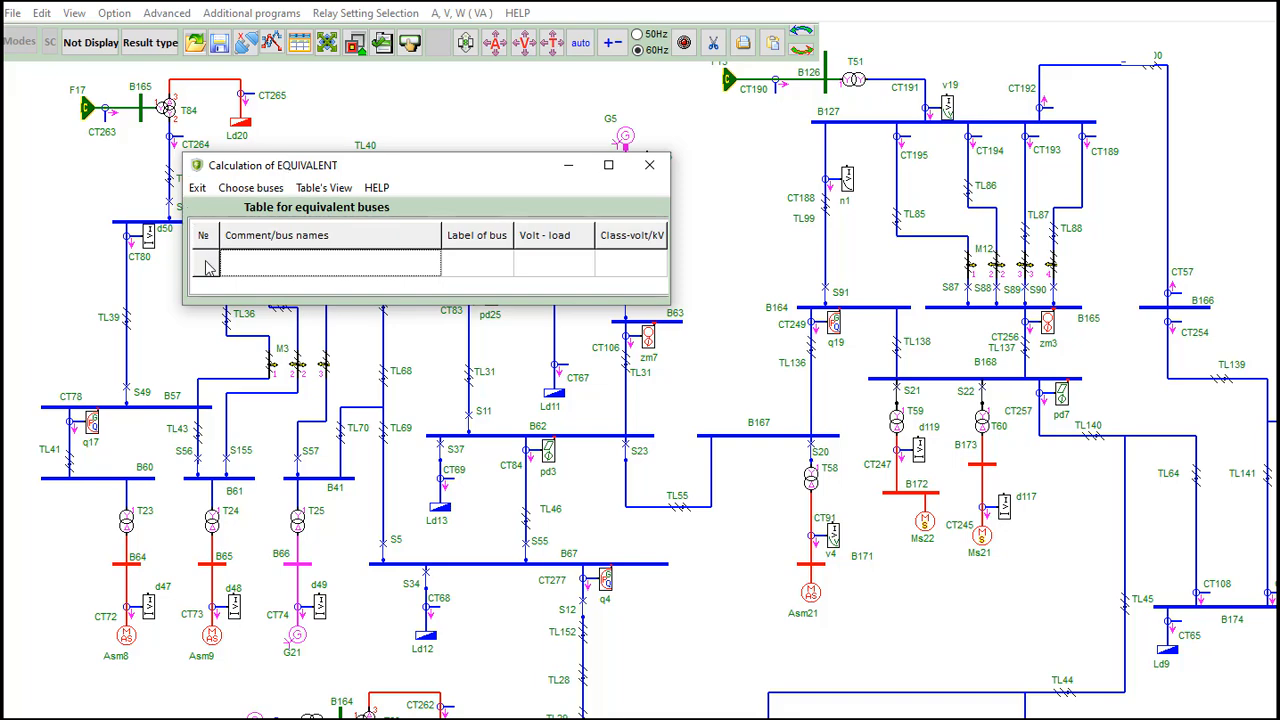
{"action": "left_click", "coordinate": [650, 164]}
{"action": "left_click", "coordinate": [245, 14]}
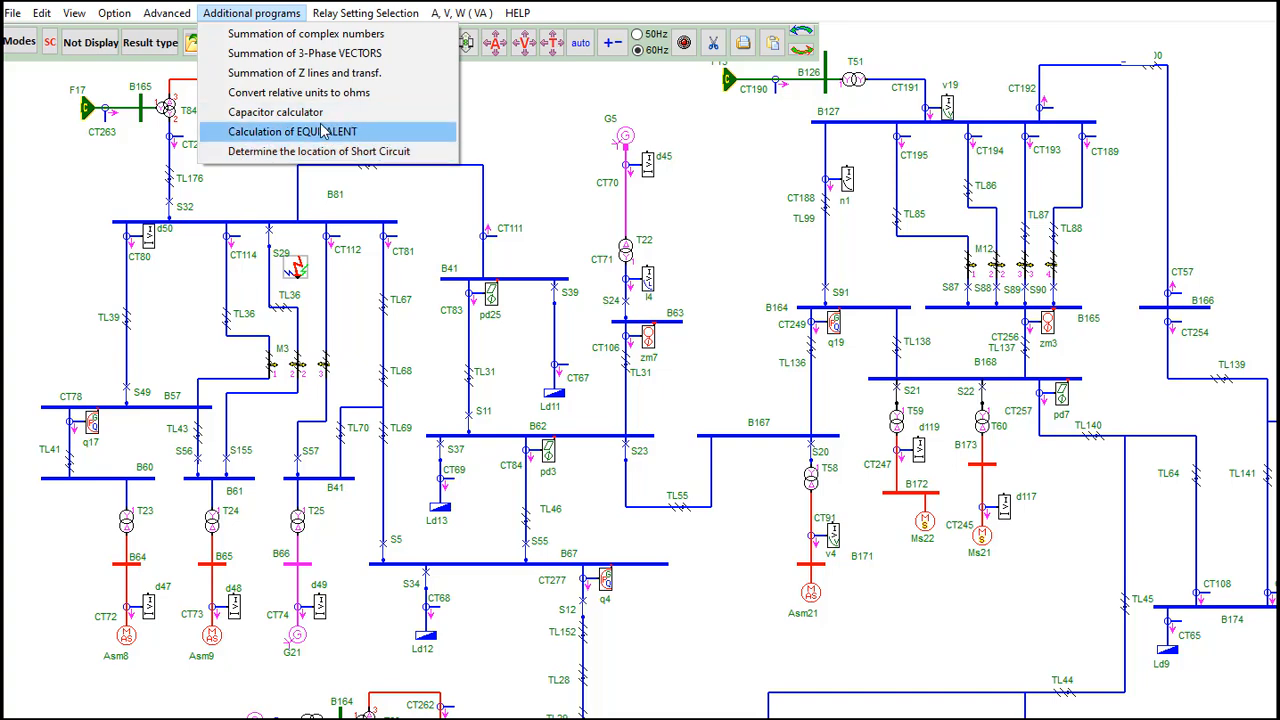
{"action": "left_click", "coordinate": [155, 260]}
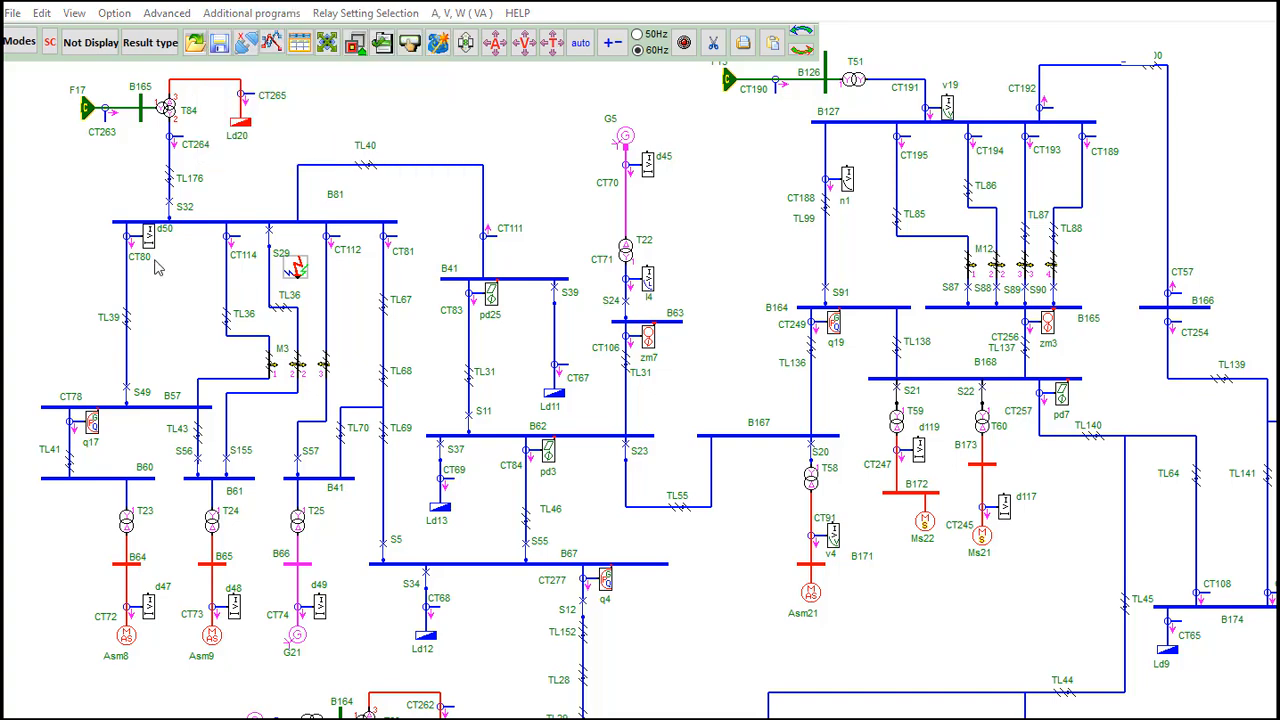
- Show the Modes tools and examine source F17's parameters with voltage Vpp entered as 330E3, leaving without saving
{"action": "left_click", "coordinate": [16, 46]}
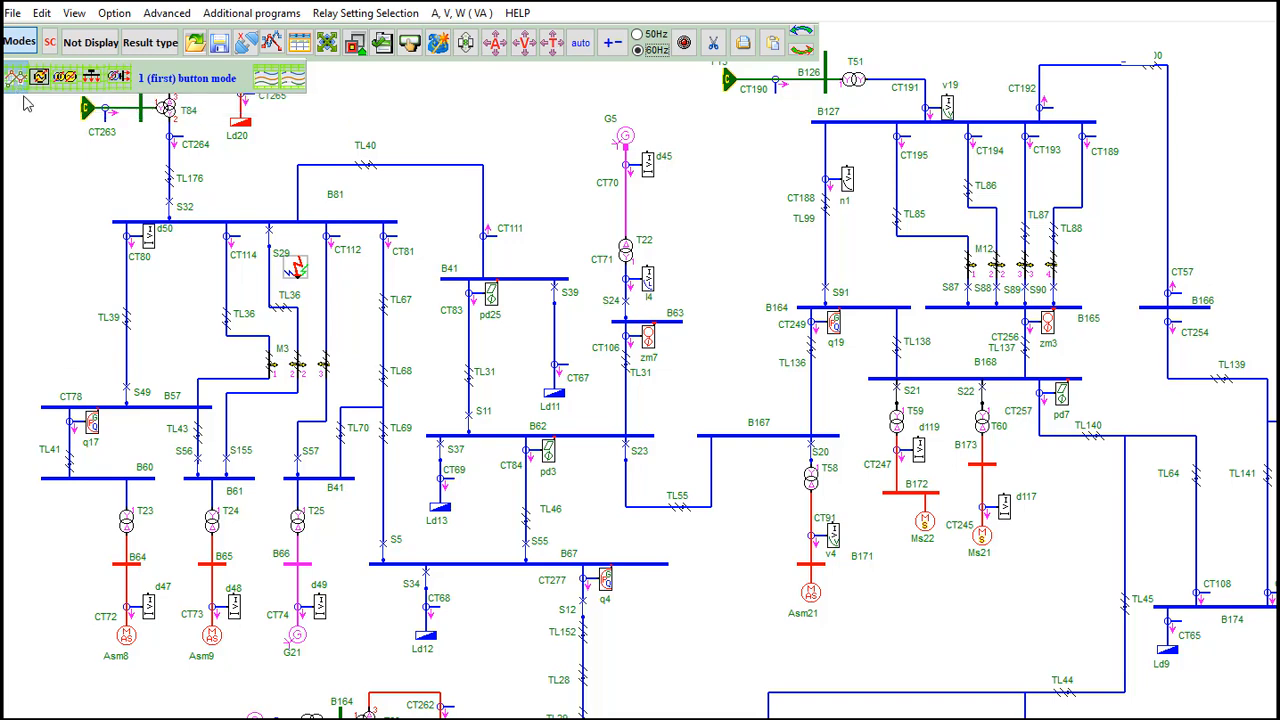
{"action": "double_click", "coordinate": [82, 108]}
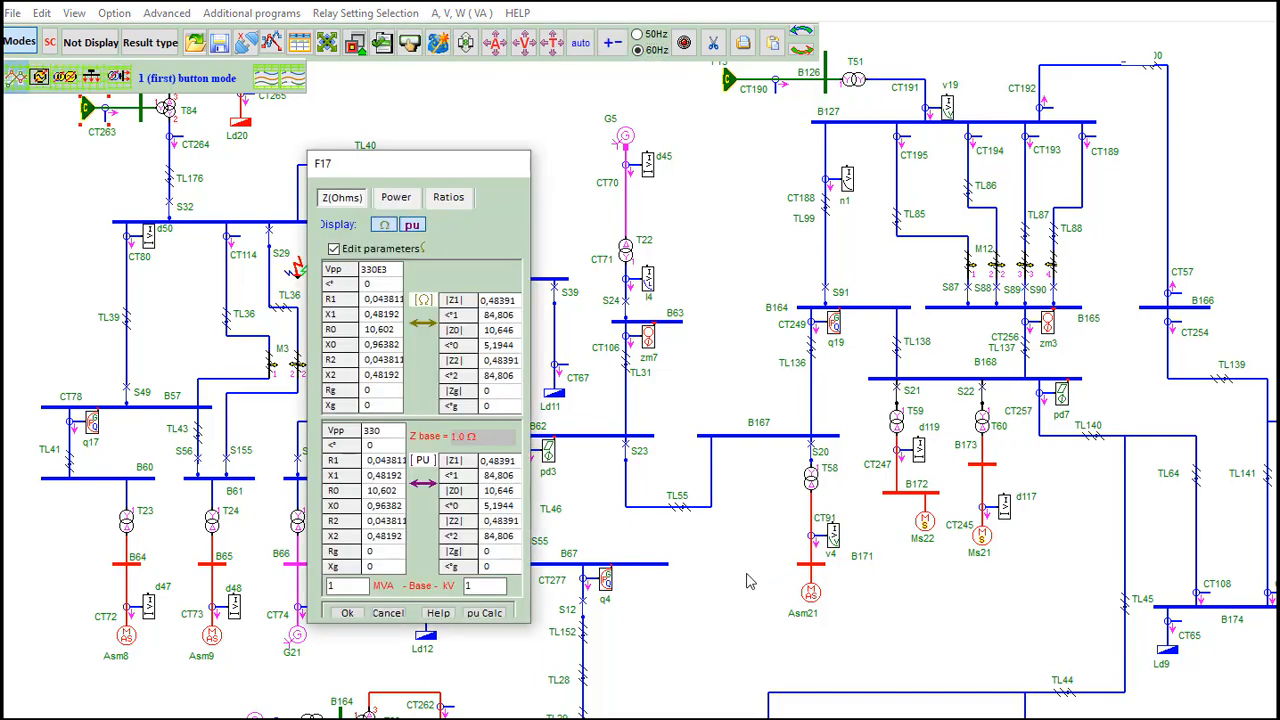
{"action": "type", "text": "E3"}
{"action": "key", "text": "Escape"}
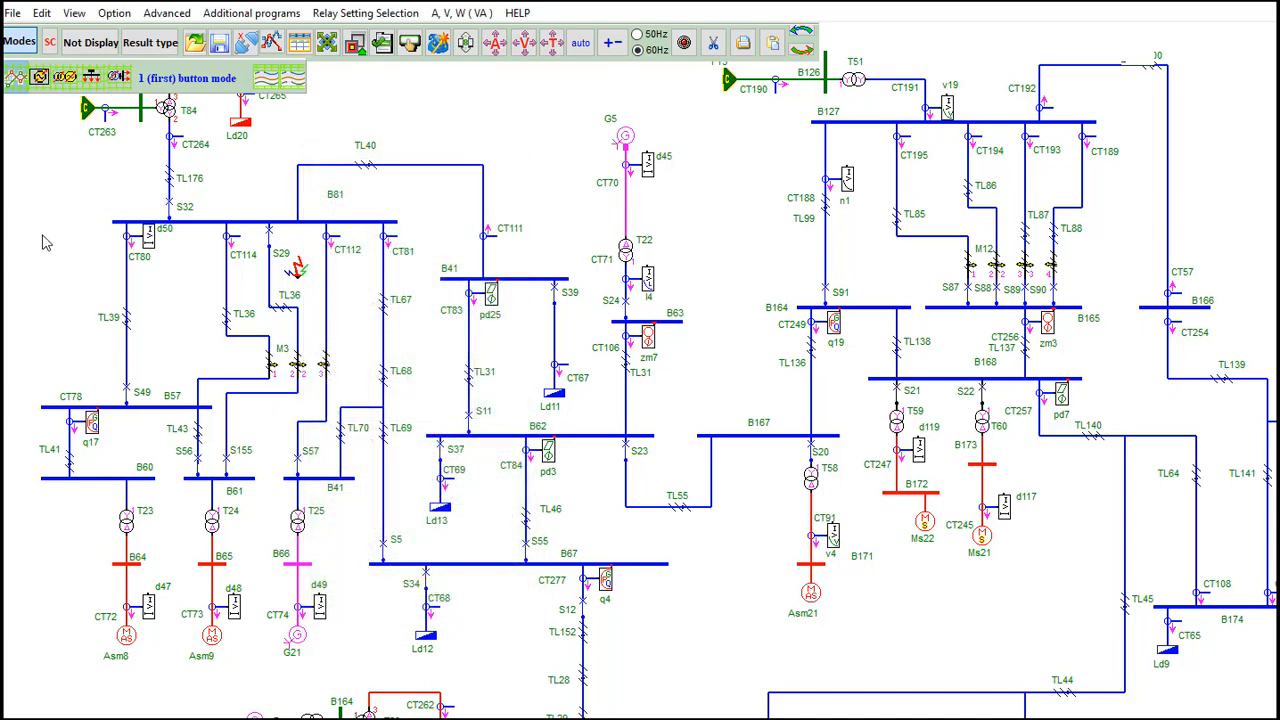
- Solve the network with given internal voltages and display the calculation results at current transformer CT277 and bus B67
{"action": "left_click", "coordinate": [18, 79]}
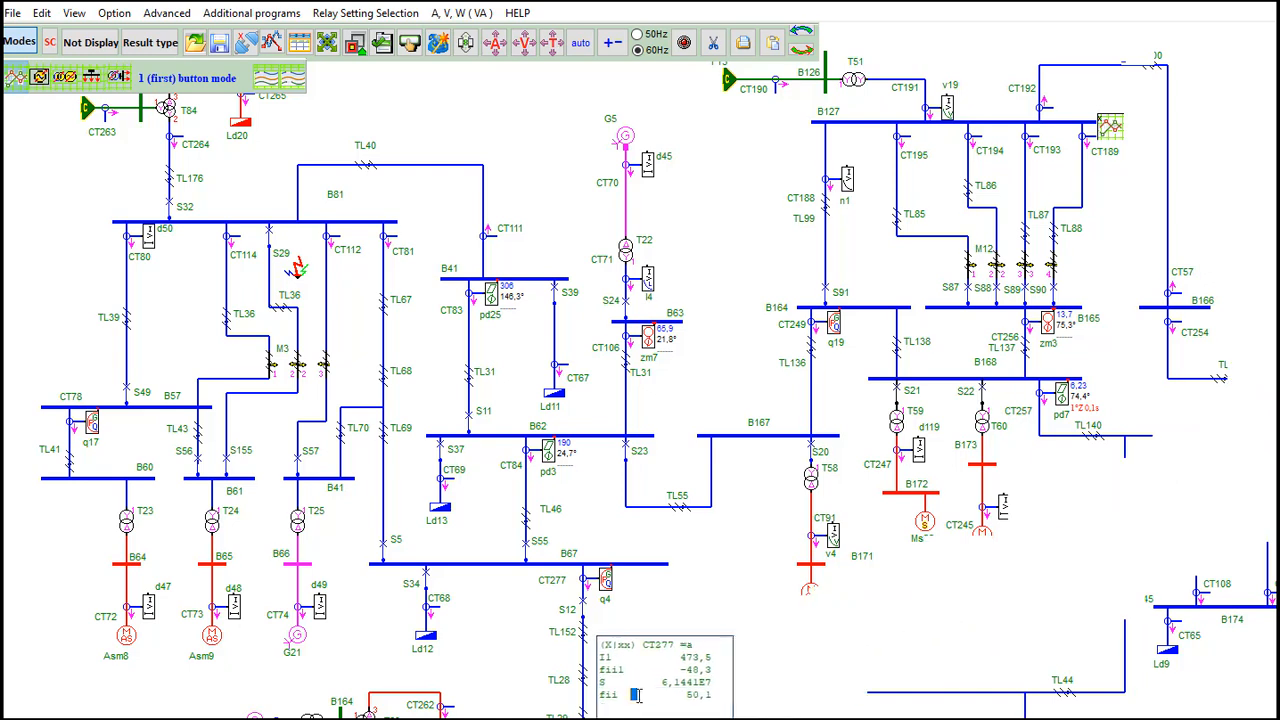
{"action": "left_click", "coordinate": [629, 681]}
{"action": "left_click", "coordinate": [494, 563]}
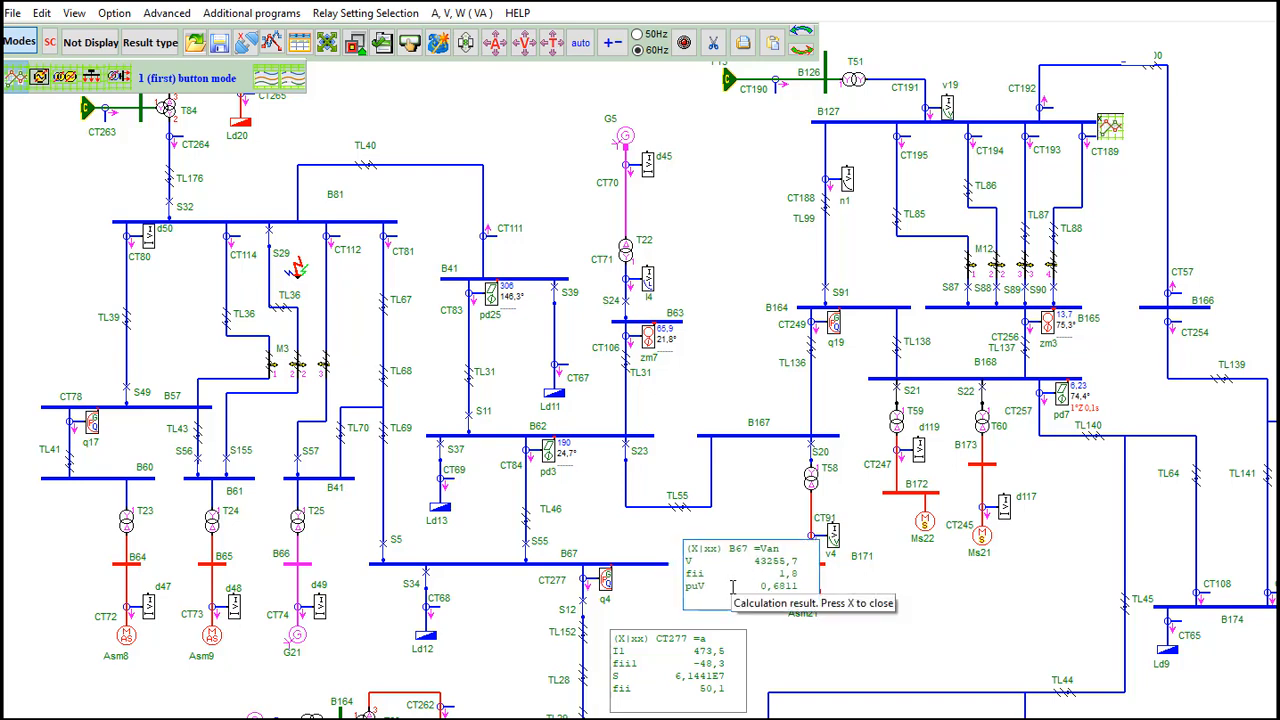
- Open the parameters of line TL46 between buses B62 and B67 for review
{"action": "double_click", "coordinate": [530, 519]}
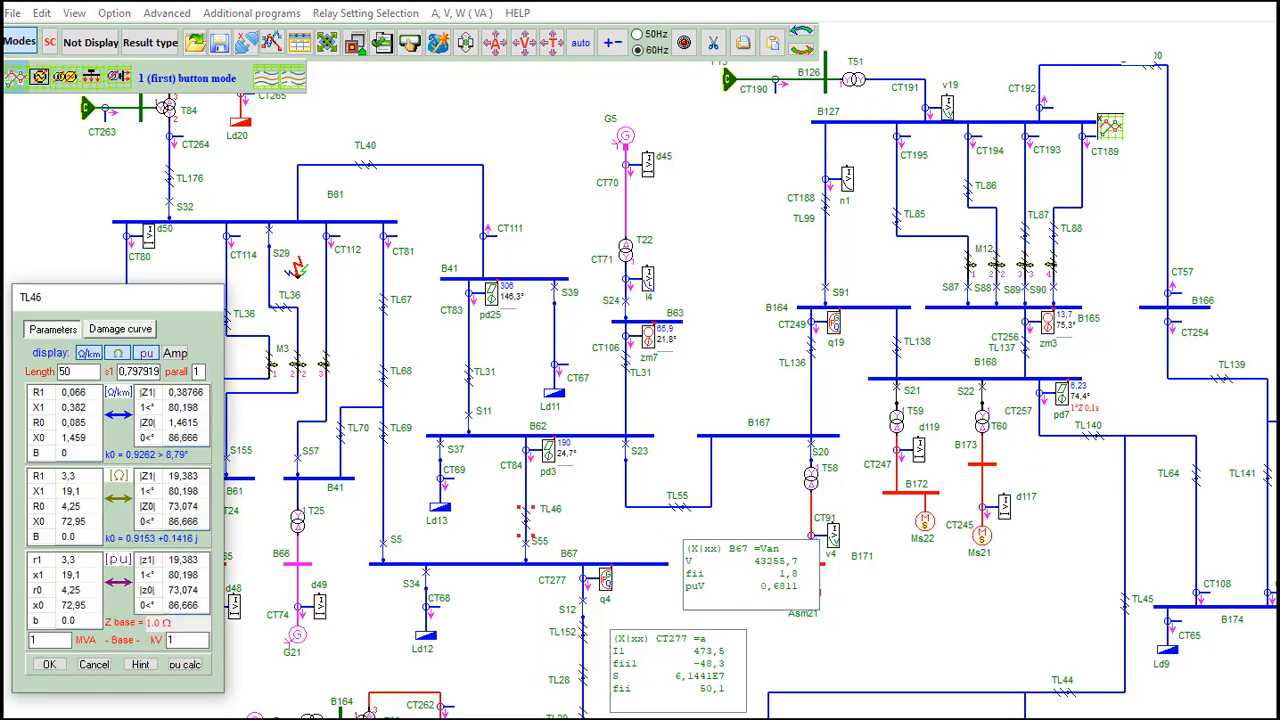
{"action": "left_click", "coordinate": [1278, 376]}
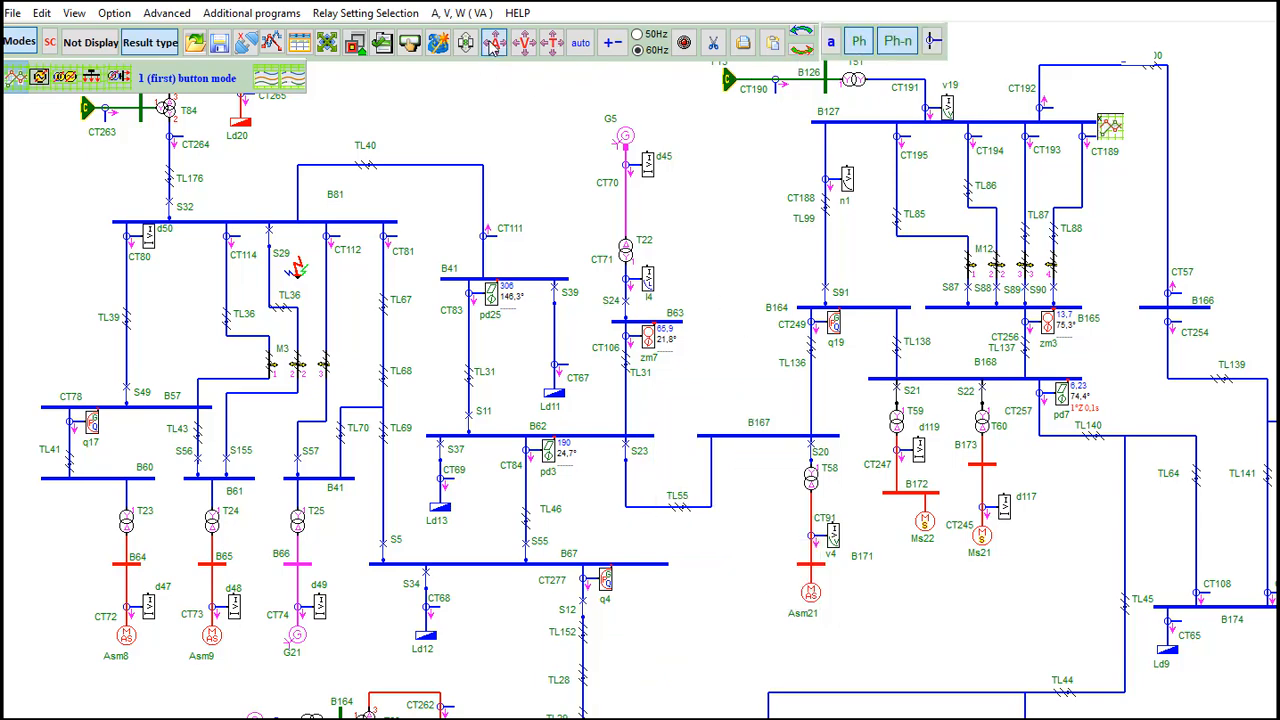
- Plot the current phasors of CT277 and CT249 together and place the diagram clear of the network around CT277
{"action": "left_click", "coordinate": [493, 46]}
{"action": "left_click_drag", "start_coordinate": [617, 127], "coordinate": [427, 208]}
{"action": "left_click", "coordinate": [586, 581]}
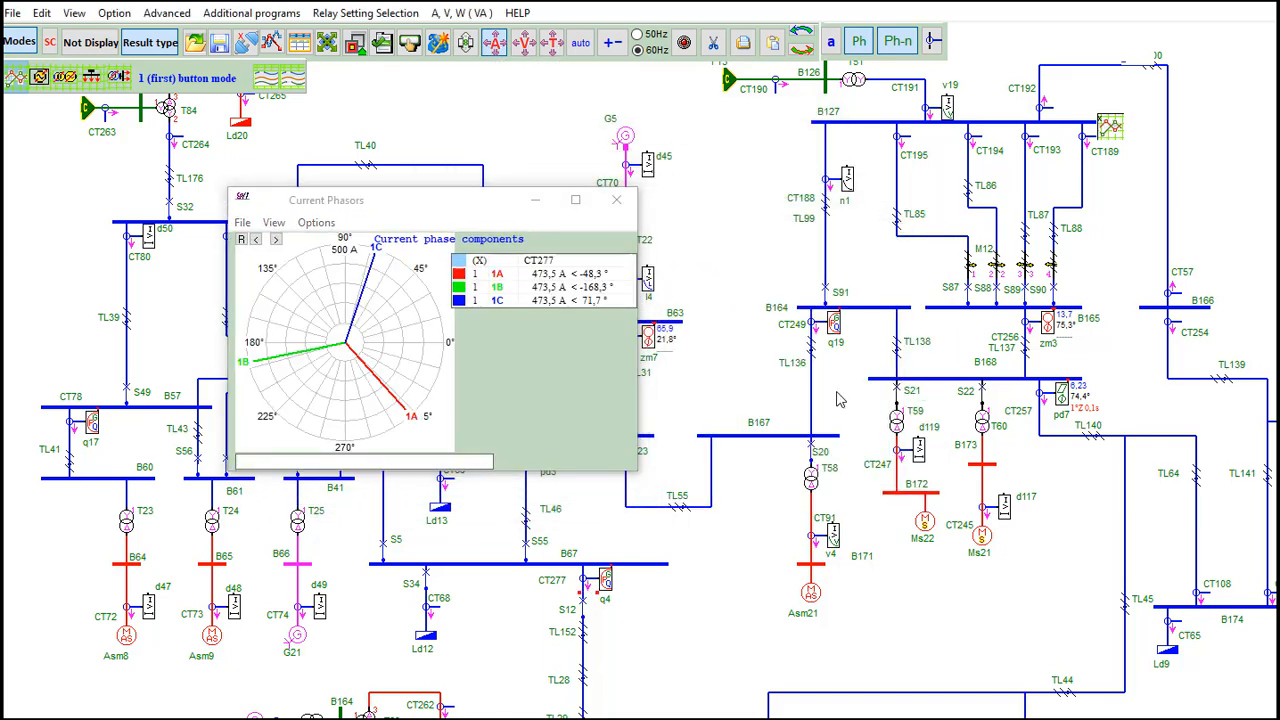
{"action": "left_click", "coordinate": [816, 321]}
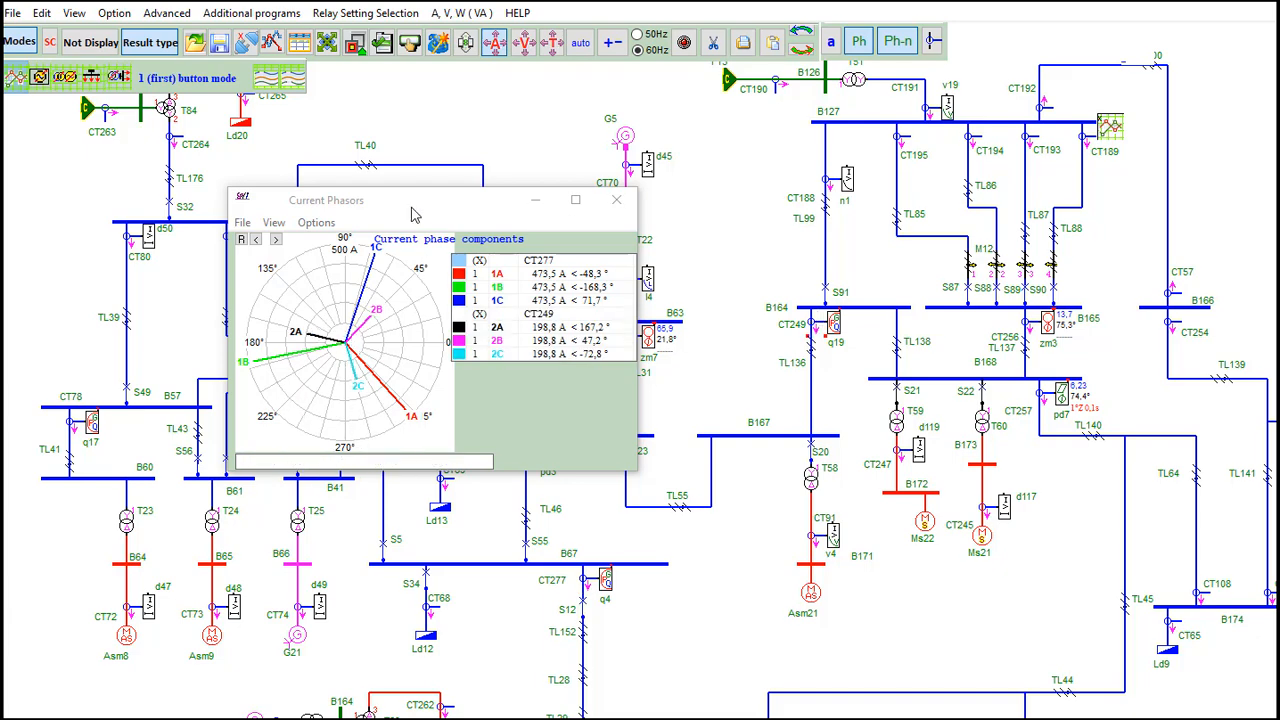
{"action": "left_click_drag", "start_coordinate": [412, 207], "coordinate": [946, 322]}
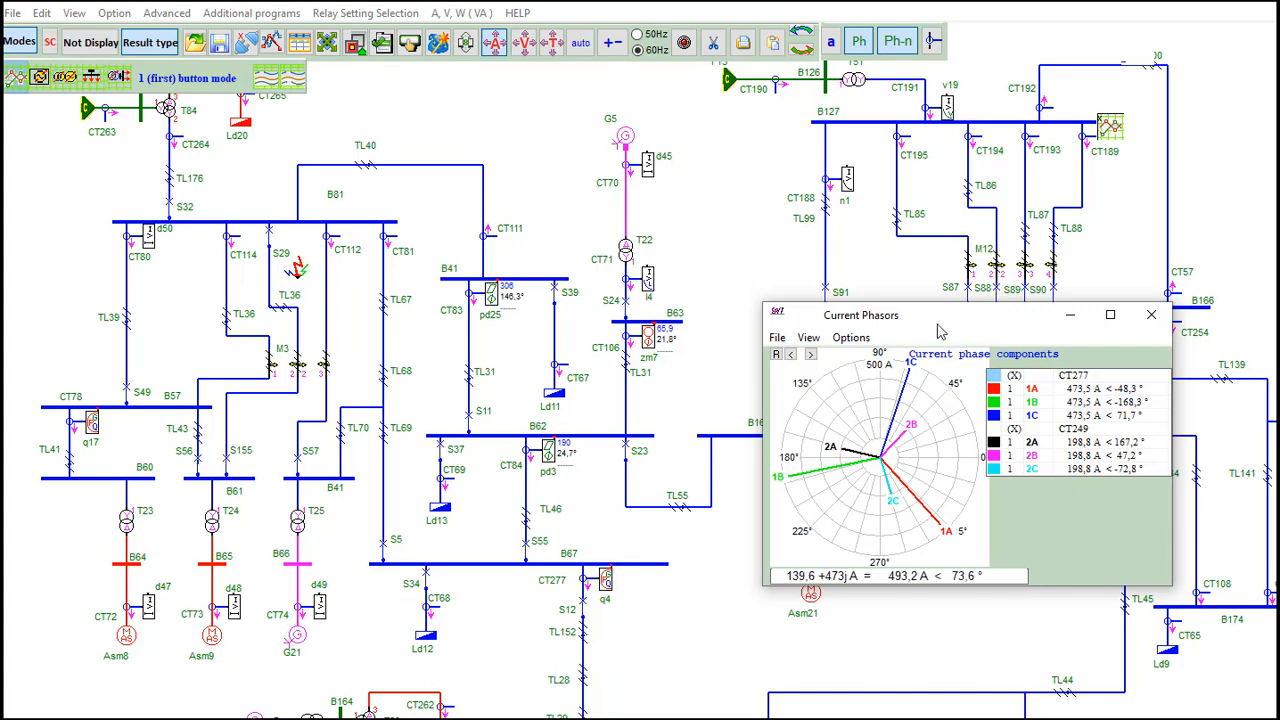
{"action": "left_click_drag", "start_coordinate": [966, 328], "coordinate": [910, 353]}
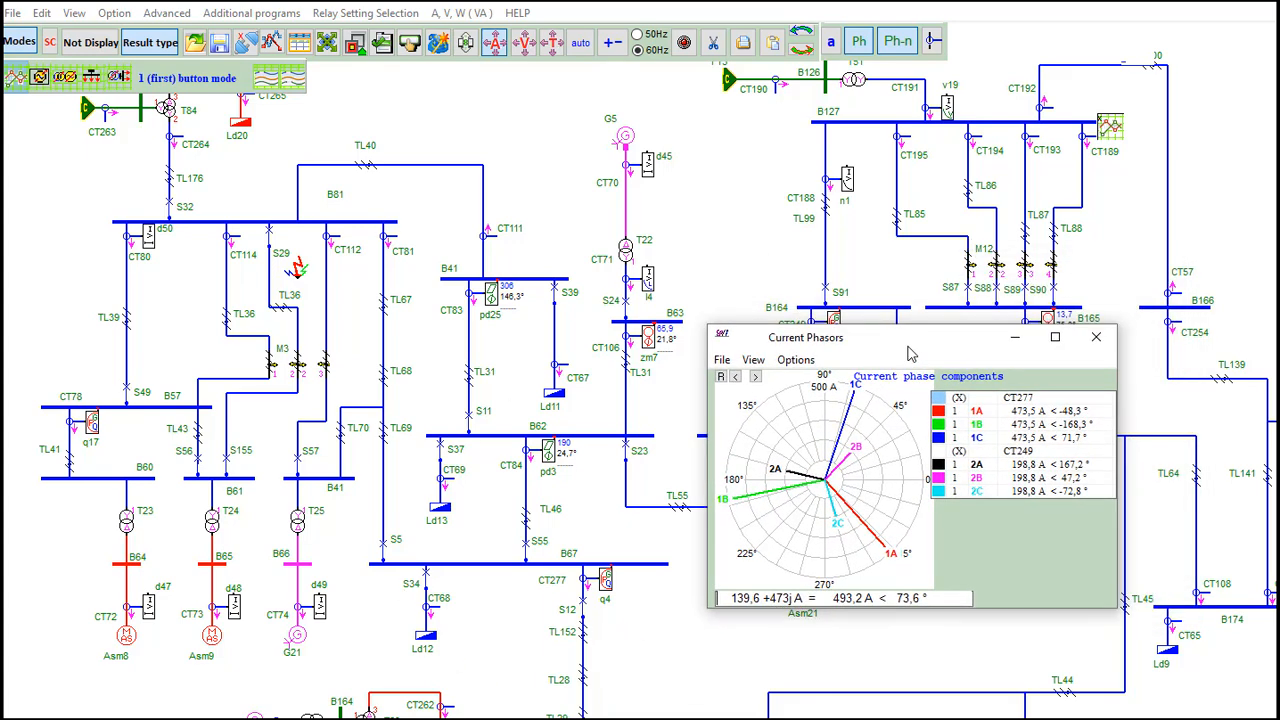
- Plot the voltage phasors of buses B67 and B41, closing the current and voltage phasor diagrams when finished
{"action": "left_click", "coordinate": [525, 42]}
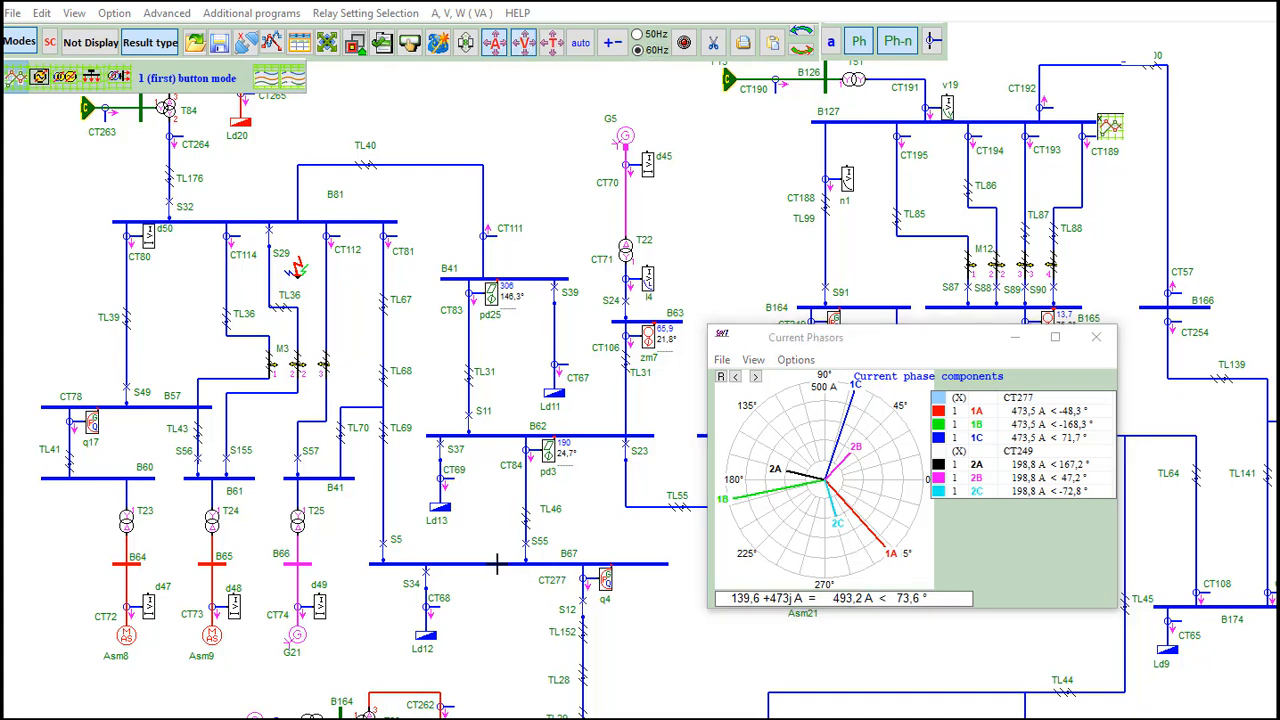
{"action": "left_click", "coordinate": [496, 564]}
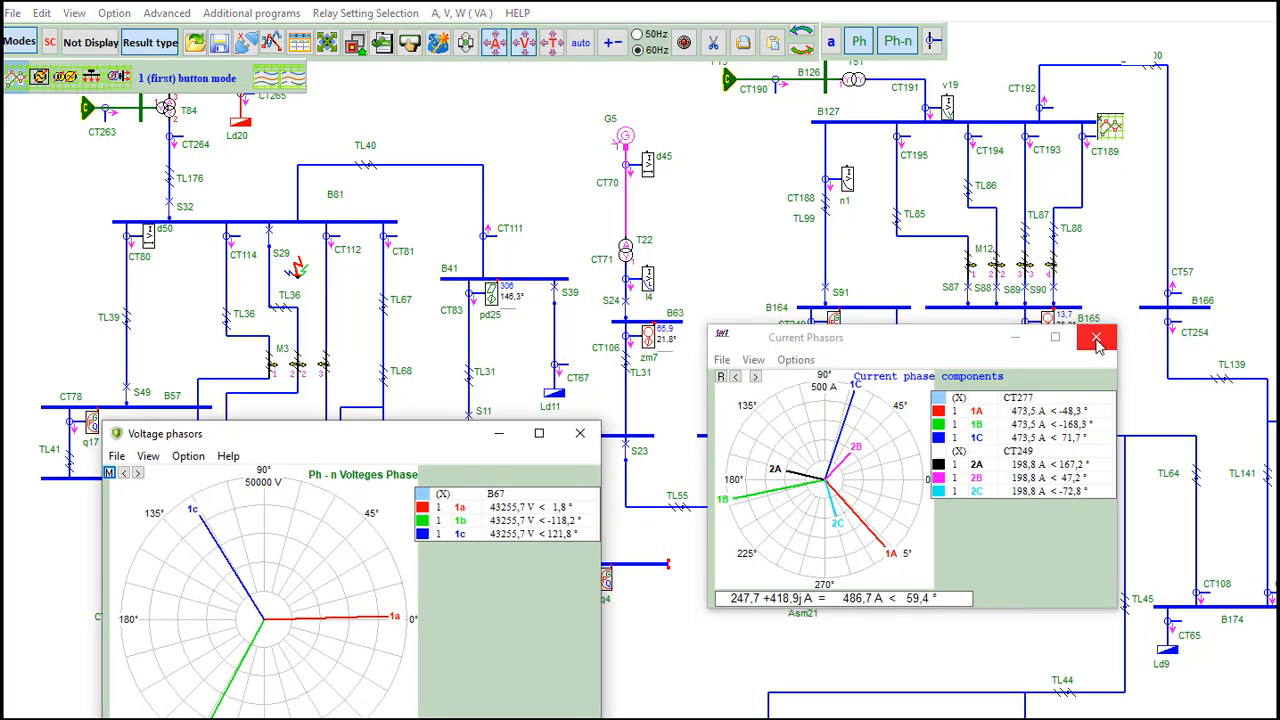
{"action": "left_click", "coordinate": [1097, 341]}
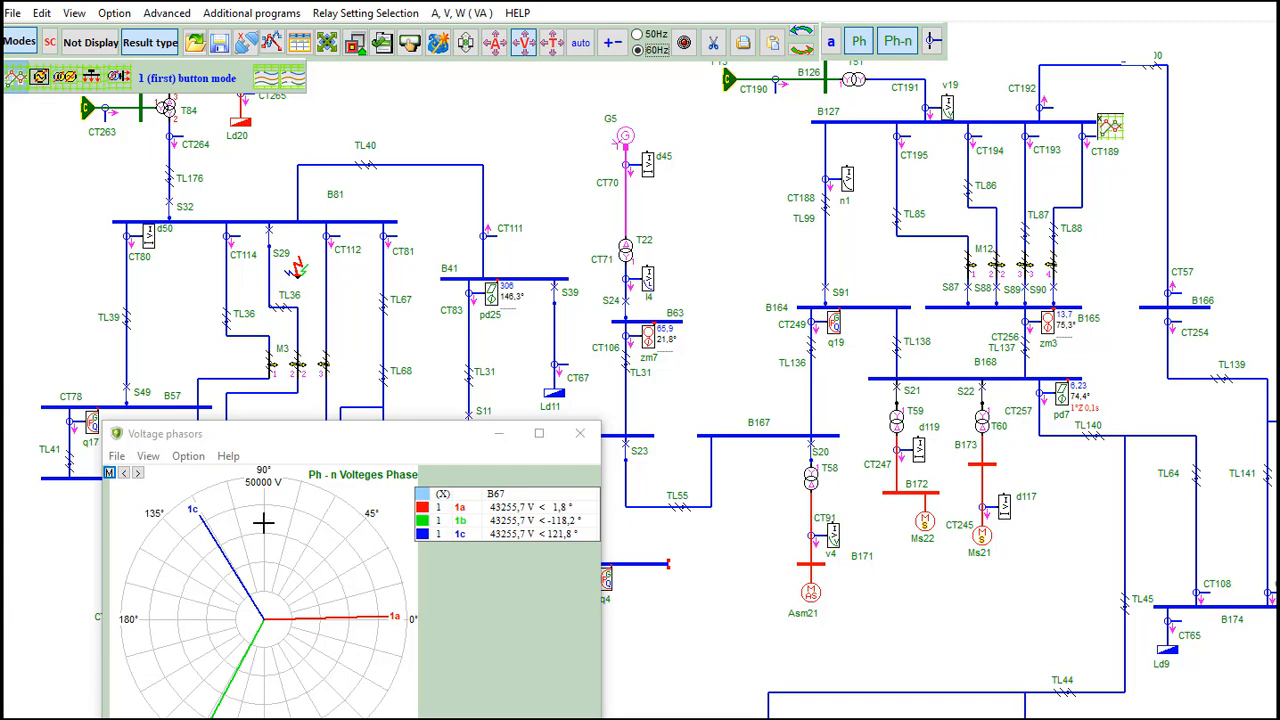
{"action": "left_click", "coordinate": [446, 280]}
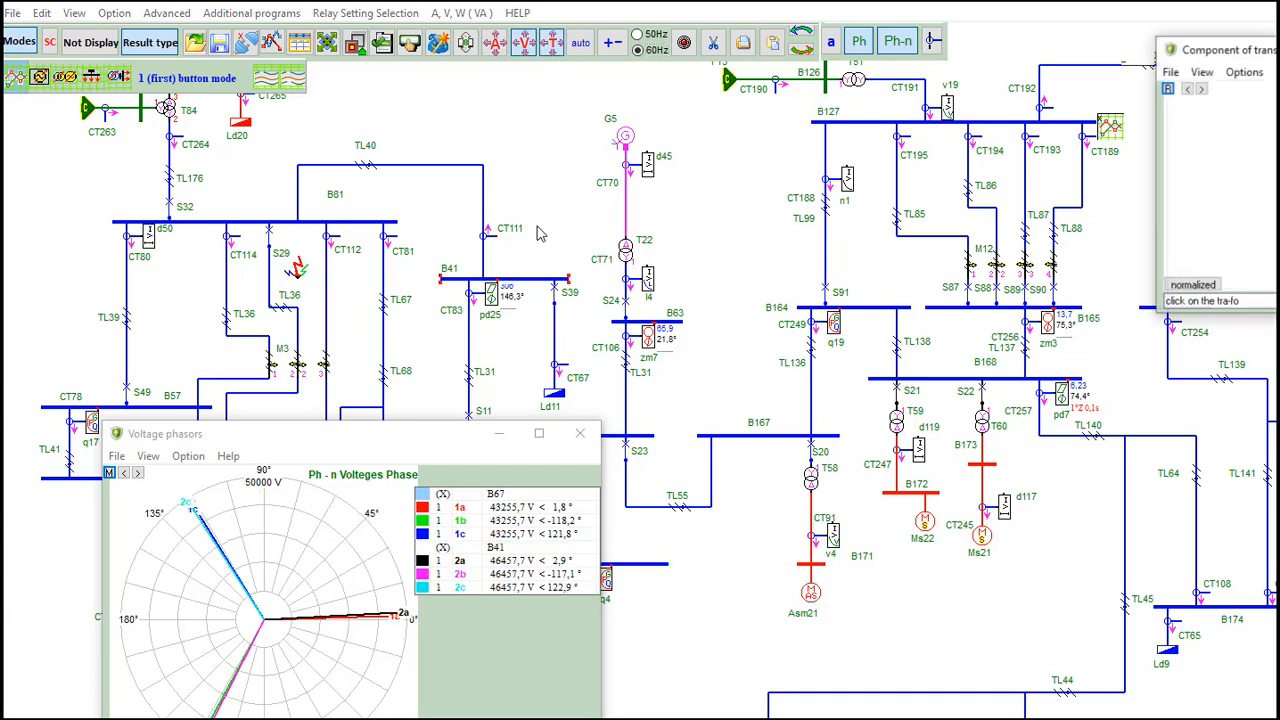
{"action": "left_click", "coordinate": [580, 434]}
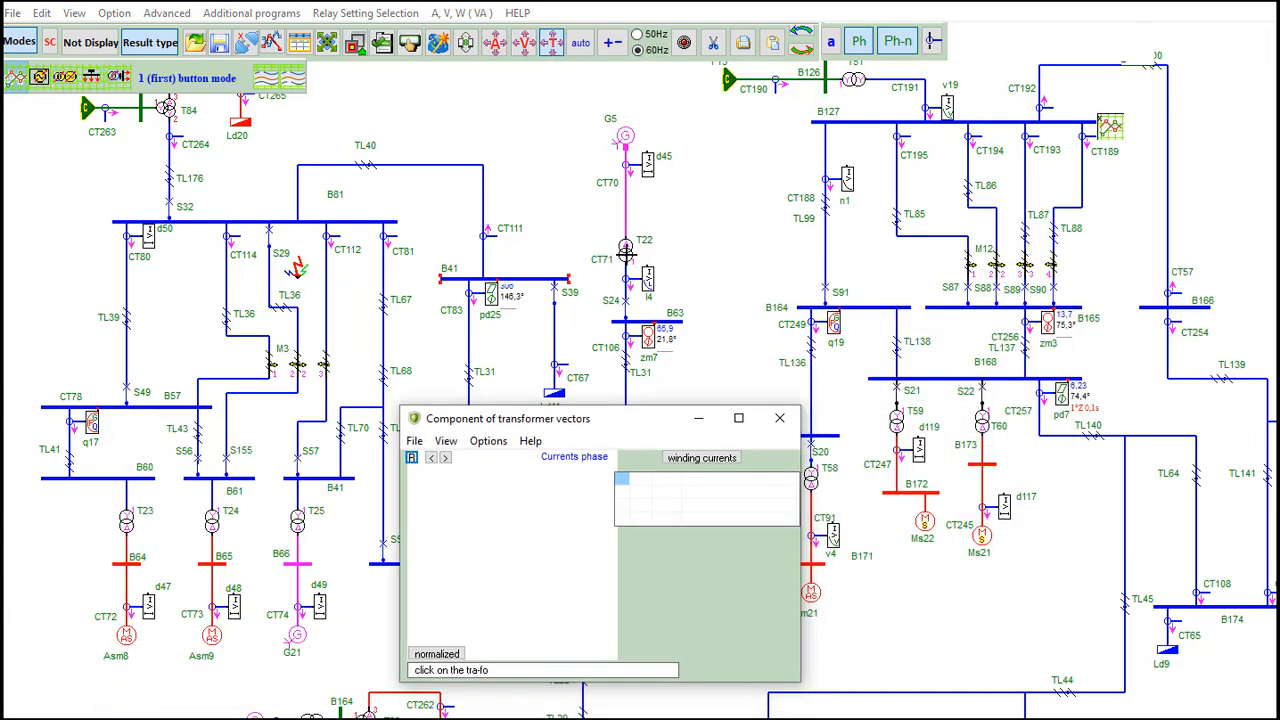
- Show transformer T22's current vectors and delta winding currents, and close its parameters and vector window
{"action": "left_click", "coordinate": [625, 250]}
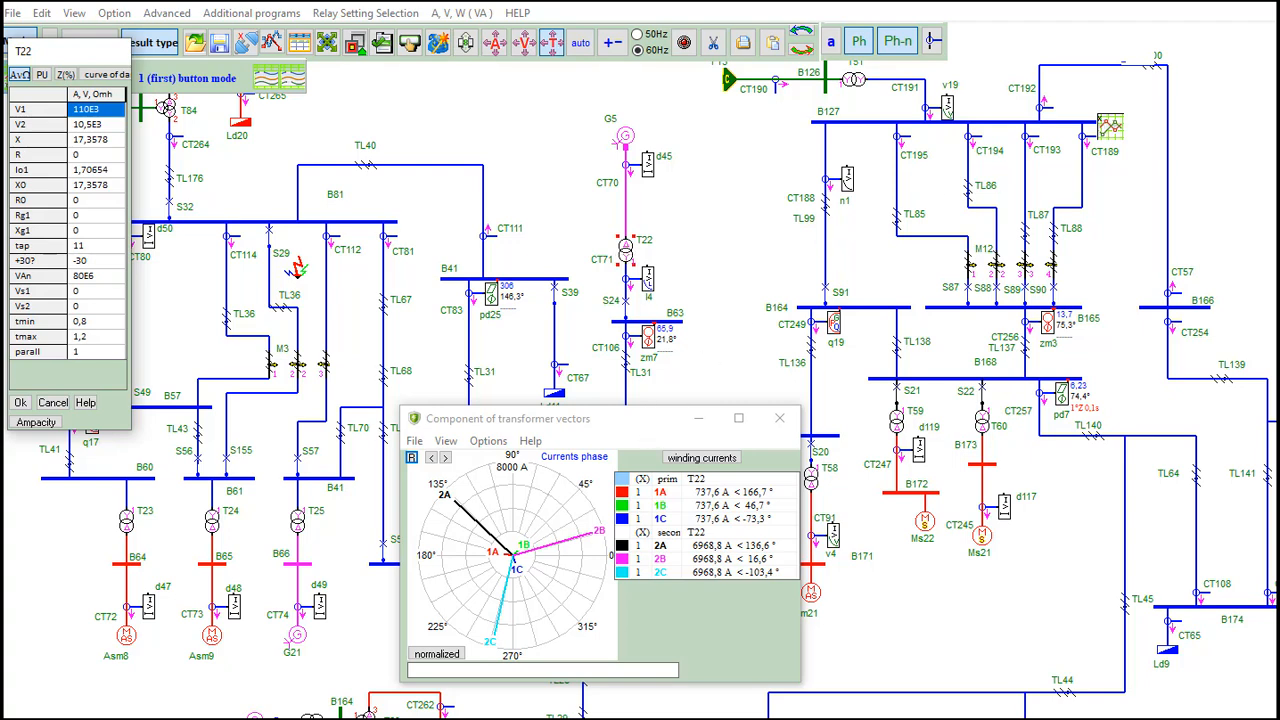
{"action": "left_click", "coordinate": [702, 458]}
{"action": "left_click_drag", "start_coordinate": [353, 541], "coordinate": [564, 335]}
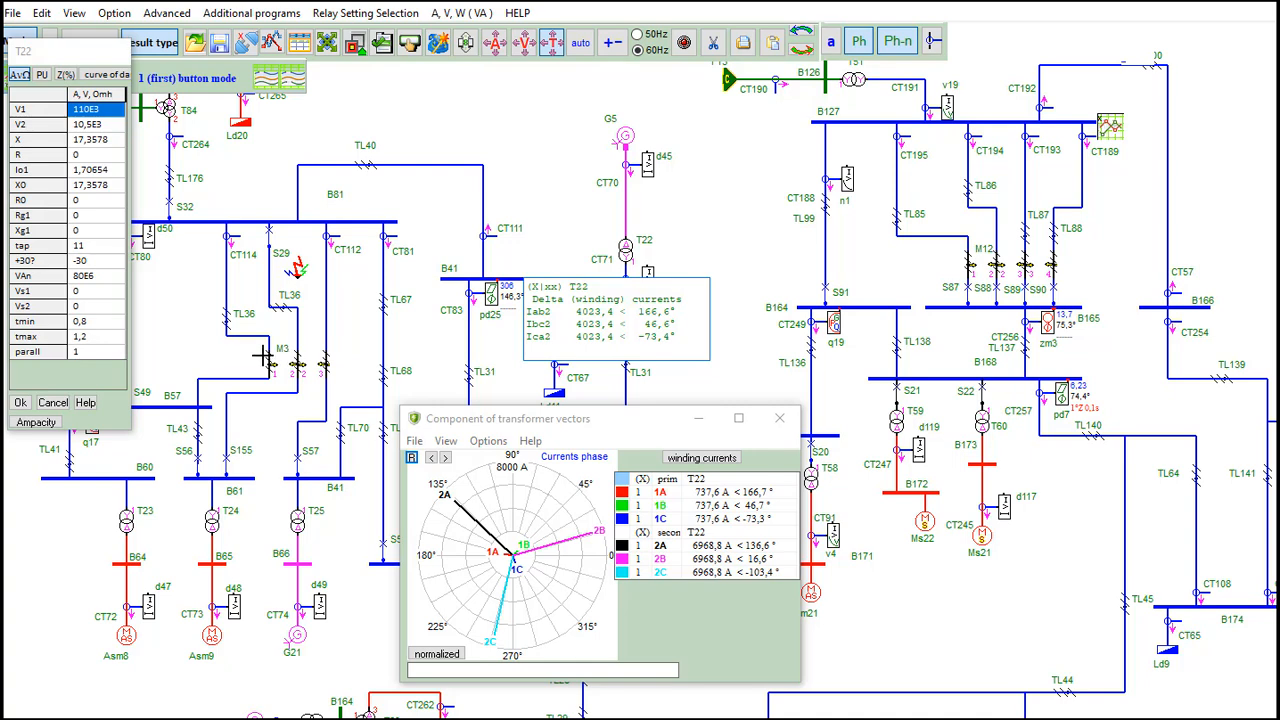
{"action": "left_click", "coordinate": [18, 403]}
{"action": "left_click", "coordinate": [789, 426]}
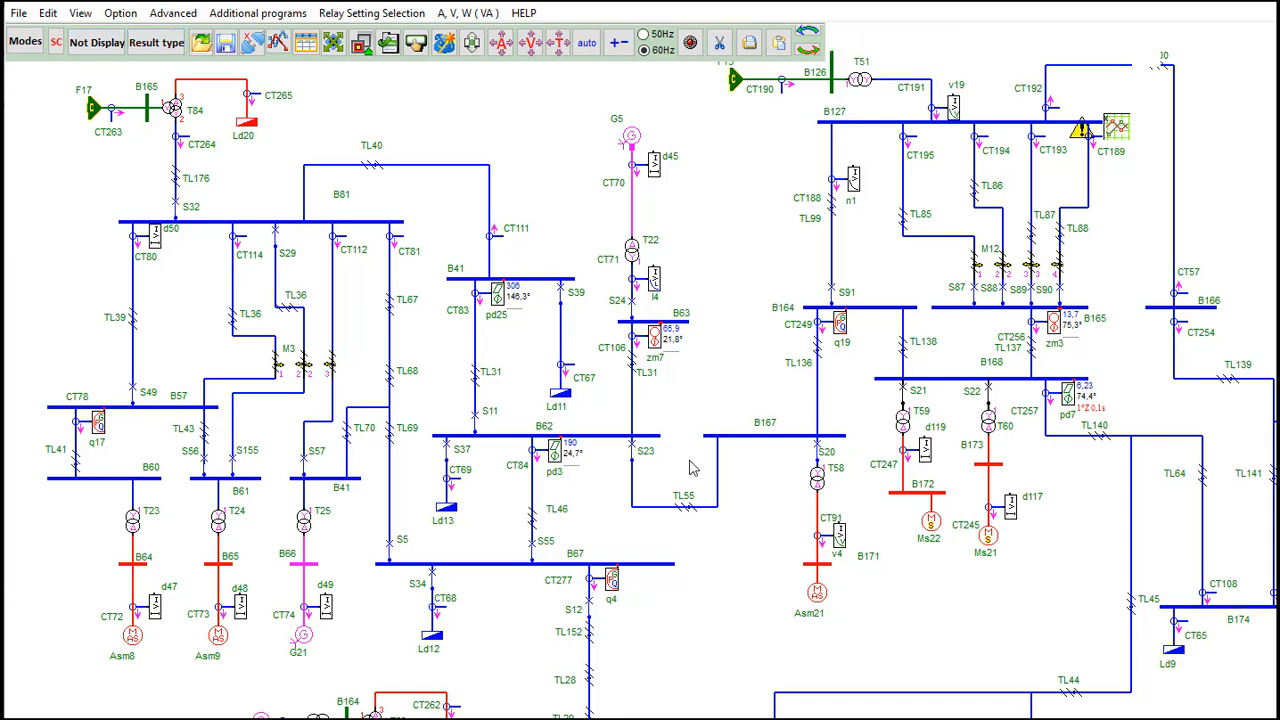
- Generate a calculation report of the phase currents in all current transformers and review it from the beginning
{"action": "left_click", "coordinate": [80, 13]}
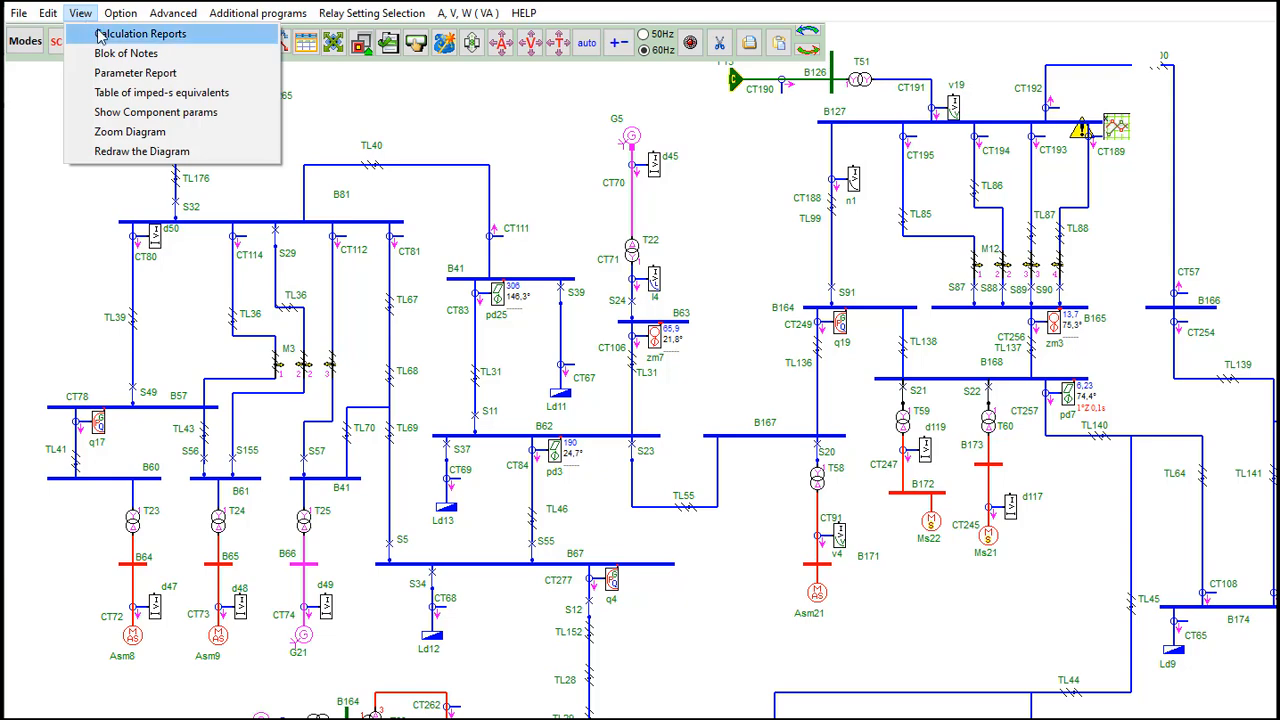
{"action": "left_click", "coordinate": [106, 38]}
{"action": "left_click_drag", "start_coordinate": [407, 118], "coordinate": [470, 100]}
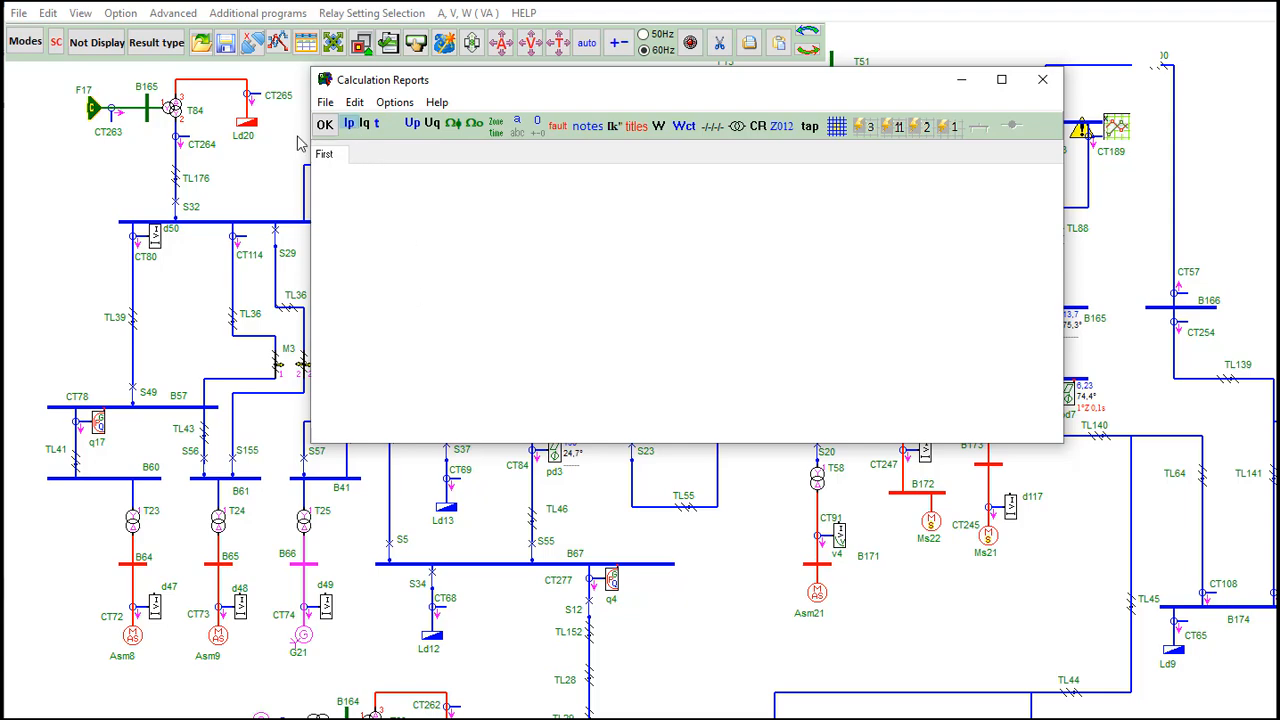
{"action": "left_click", "coordinate": [324, 125]}
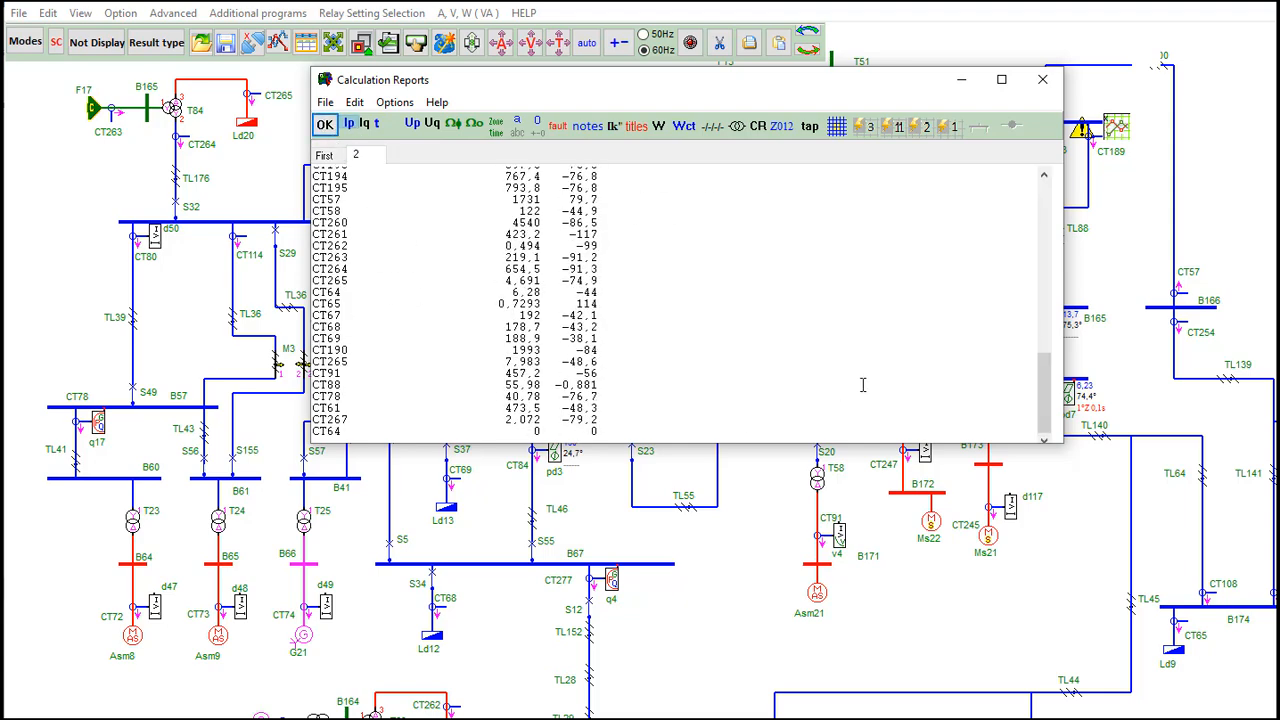
{"action": "left_click_drag", "start_coordinate": [1044, 400], "coordinate": [1066, 225]}
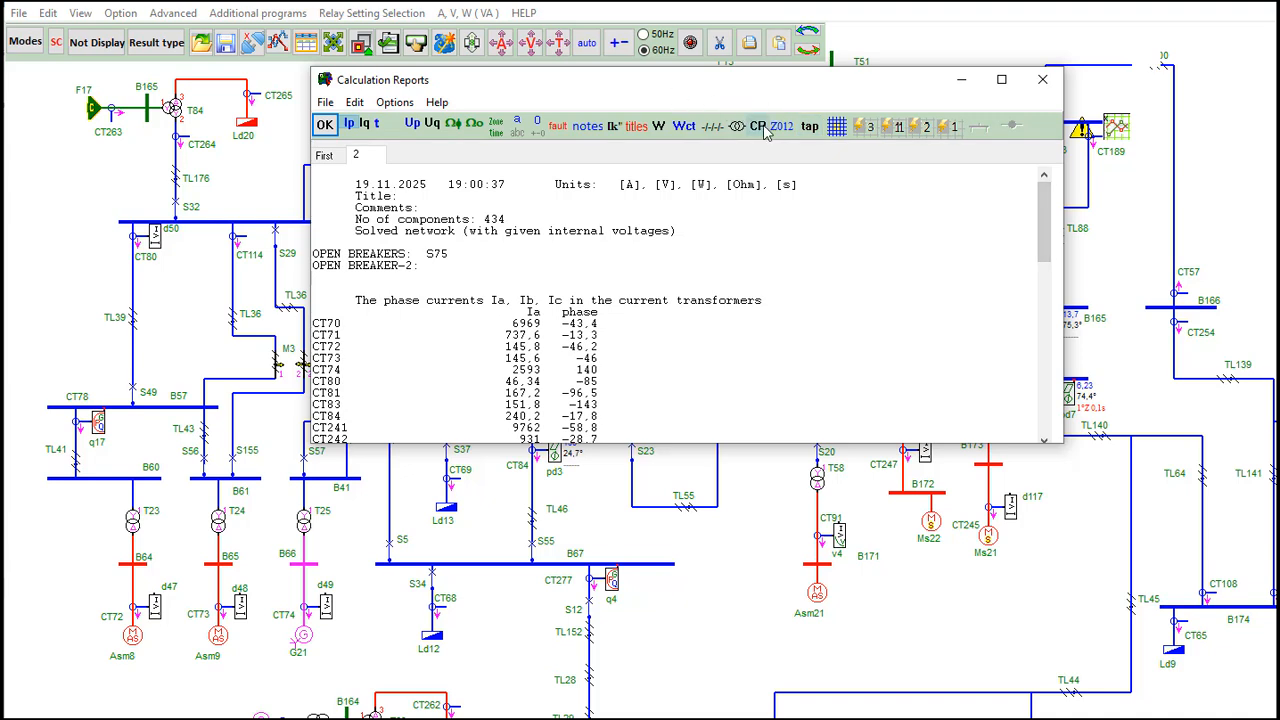
- Generate a phase current report limited to the marked current transformers CT84 and CT277, and close the reports
{"action": "left_click", "coordinate": [569, 588]}
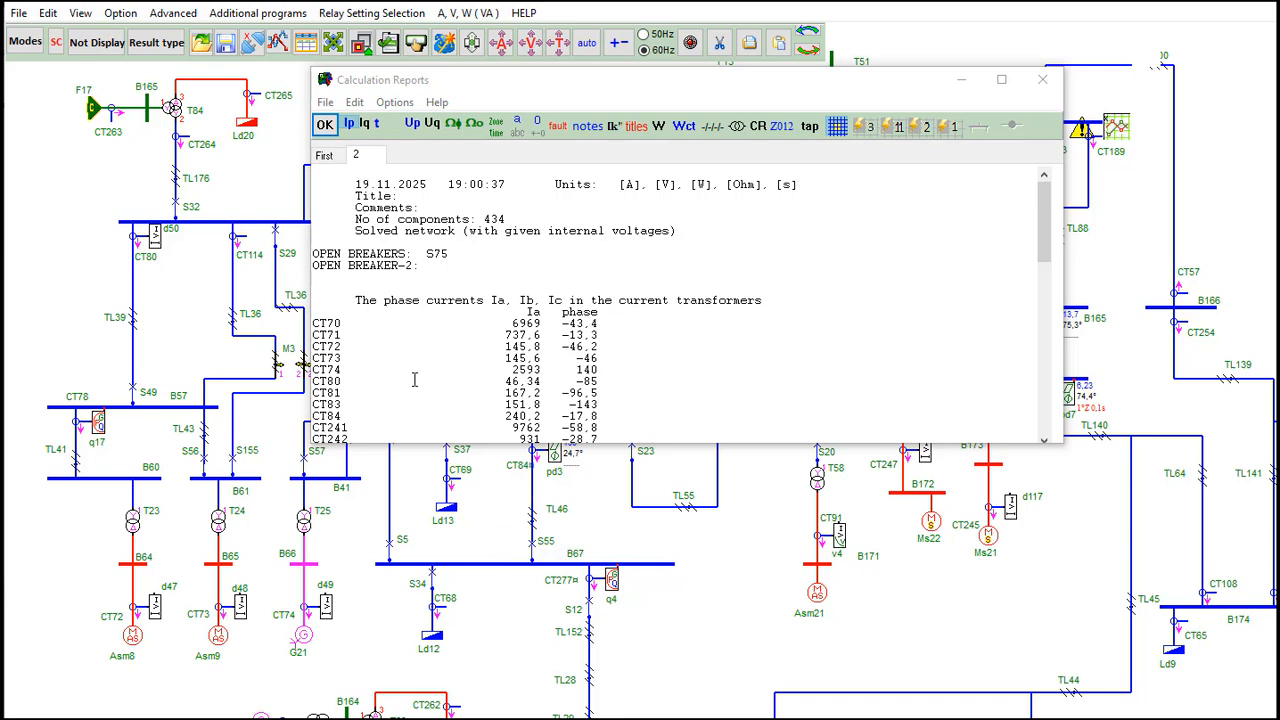
{"action": "left_click", "coordinate": [325, 125]}
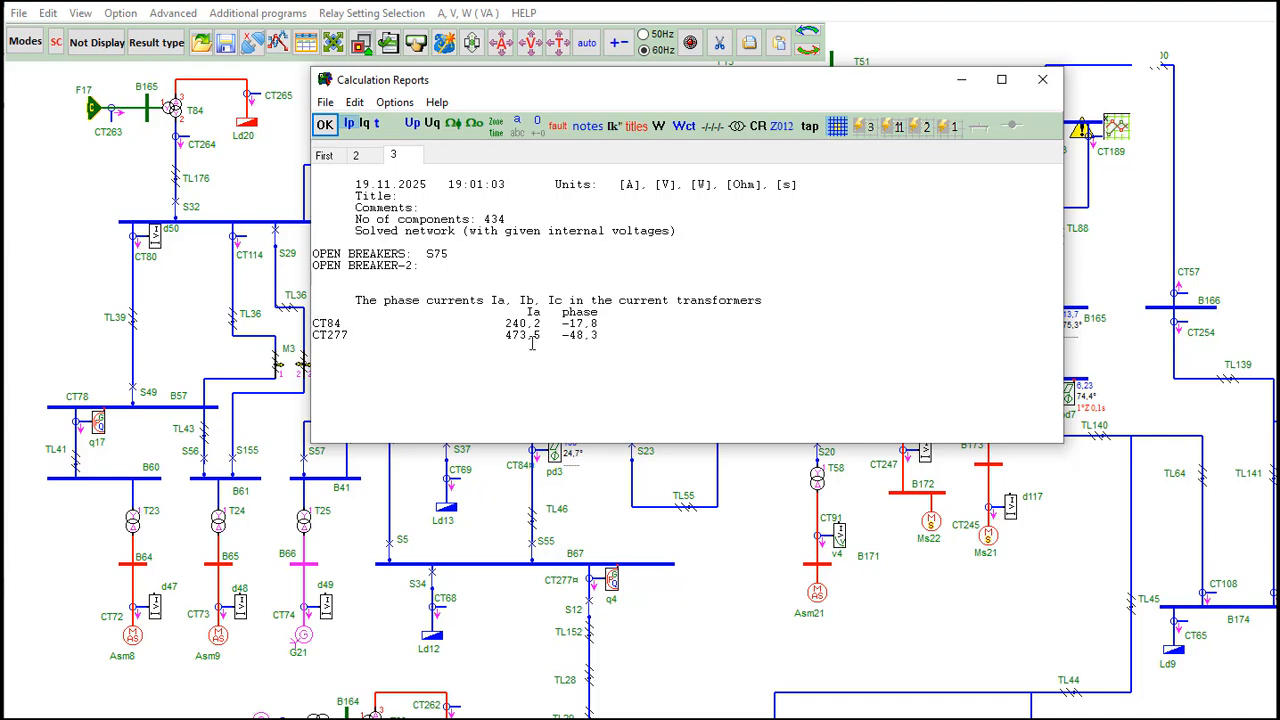
{"action": "left_click", "coordinate": [1040, 82]}
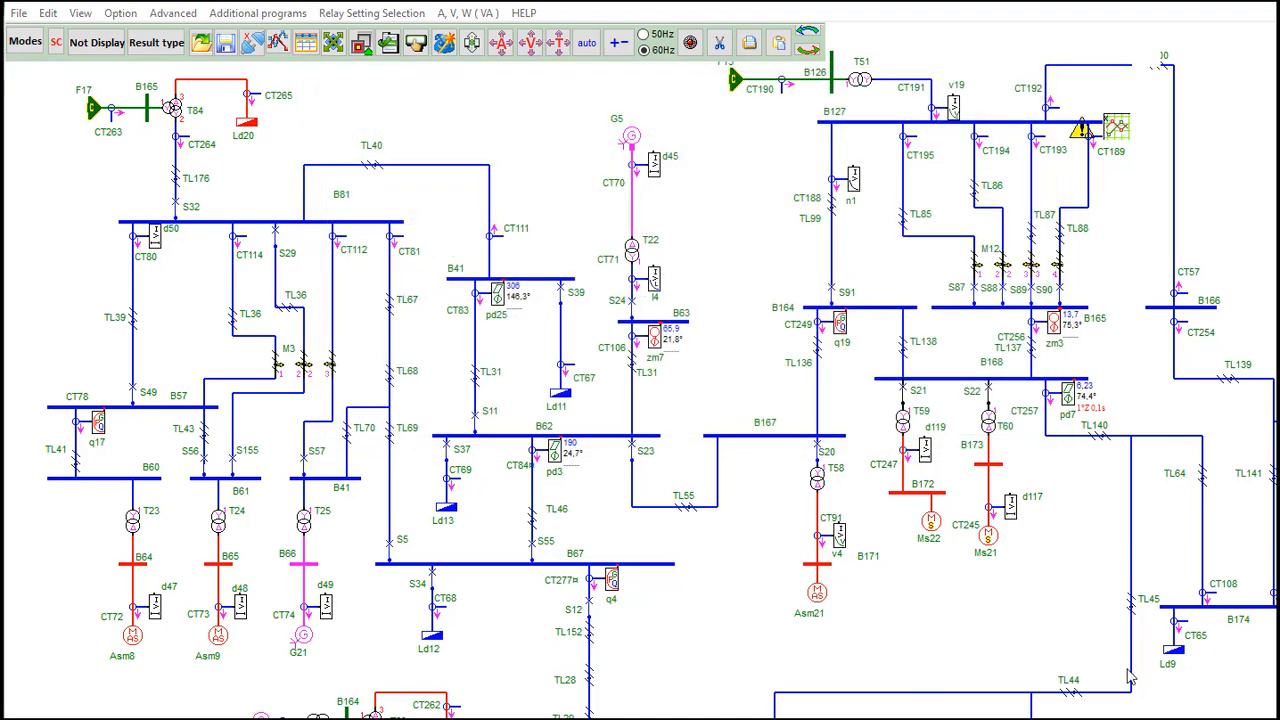
- Open load Ld9's parameters and its scenario table for scenarios A, B and C
{"action": "double_click", "coordinate": [1172, 648]}
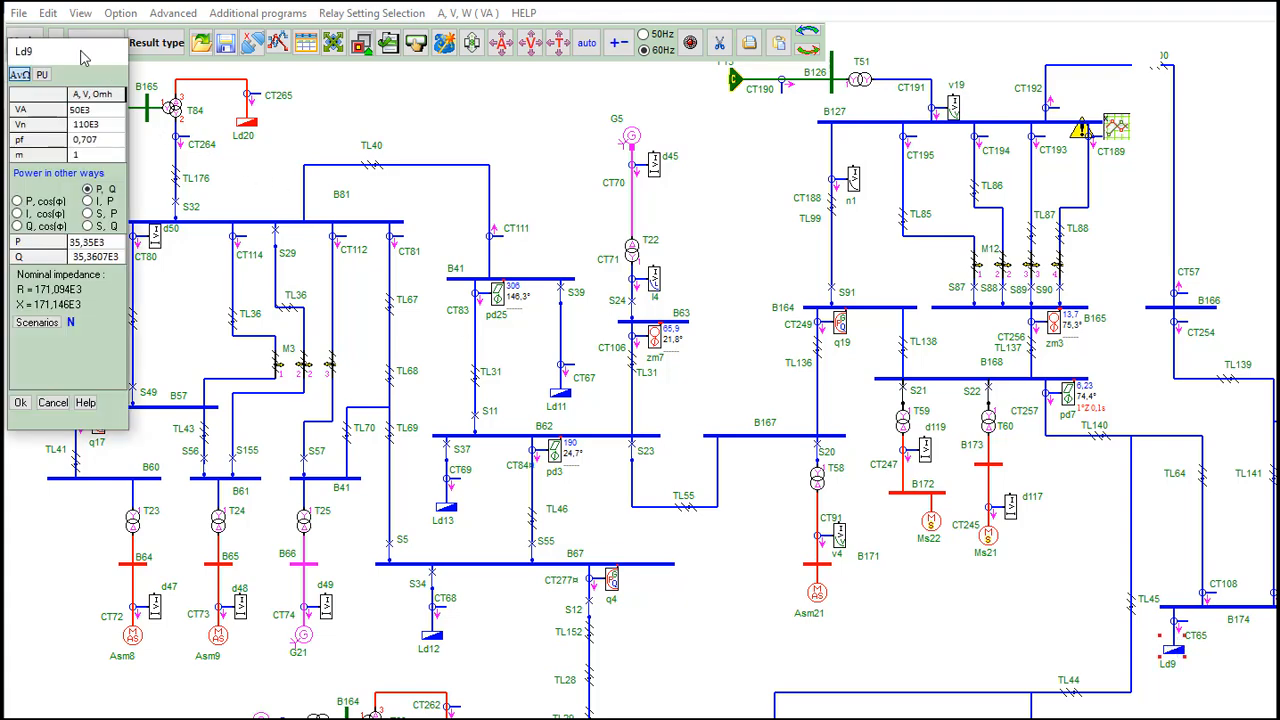
{"action": "left_click_drag", "start_coordinate": [84, 57], "coordinate": [1005, 321]}
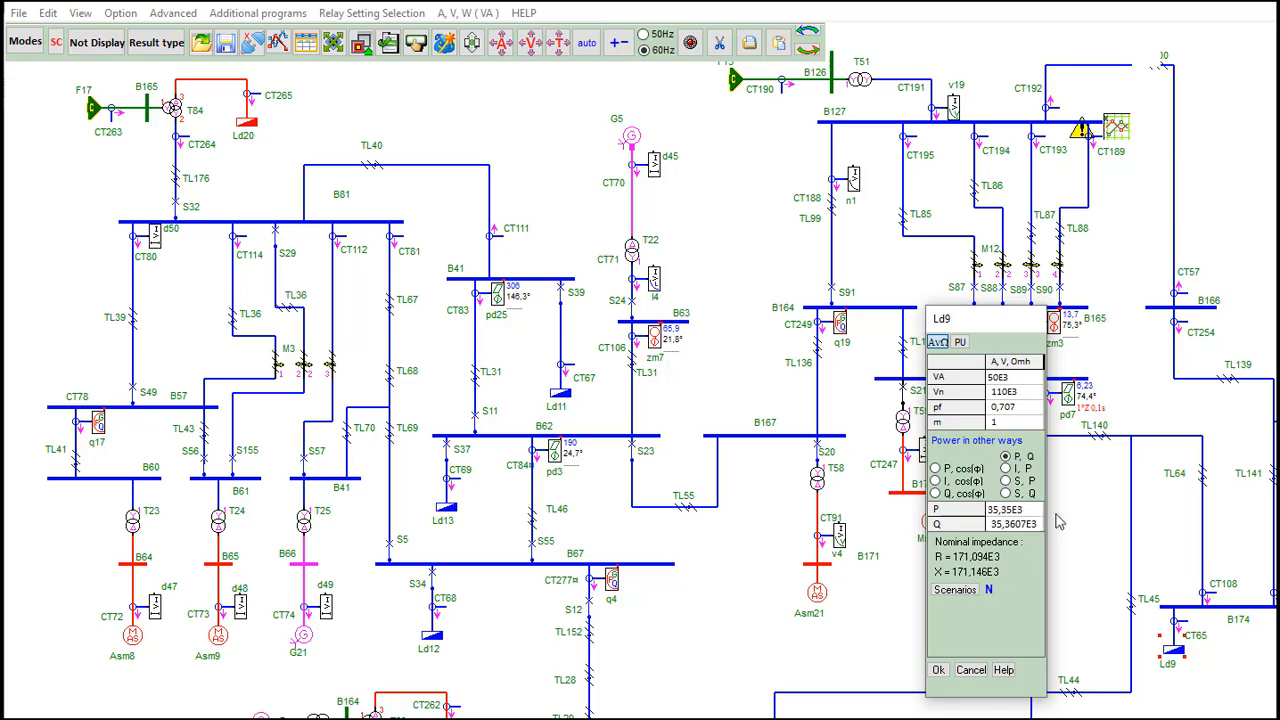
{"action": "left_click", "coordinate": [955, 589]}
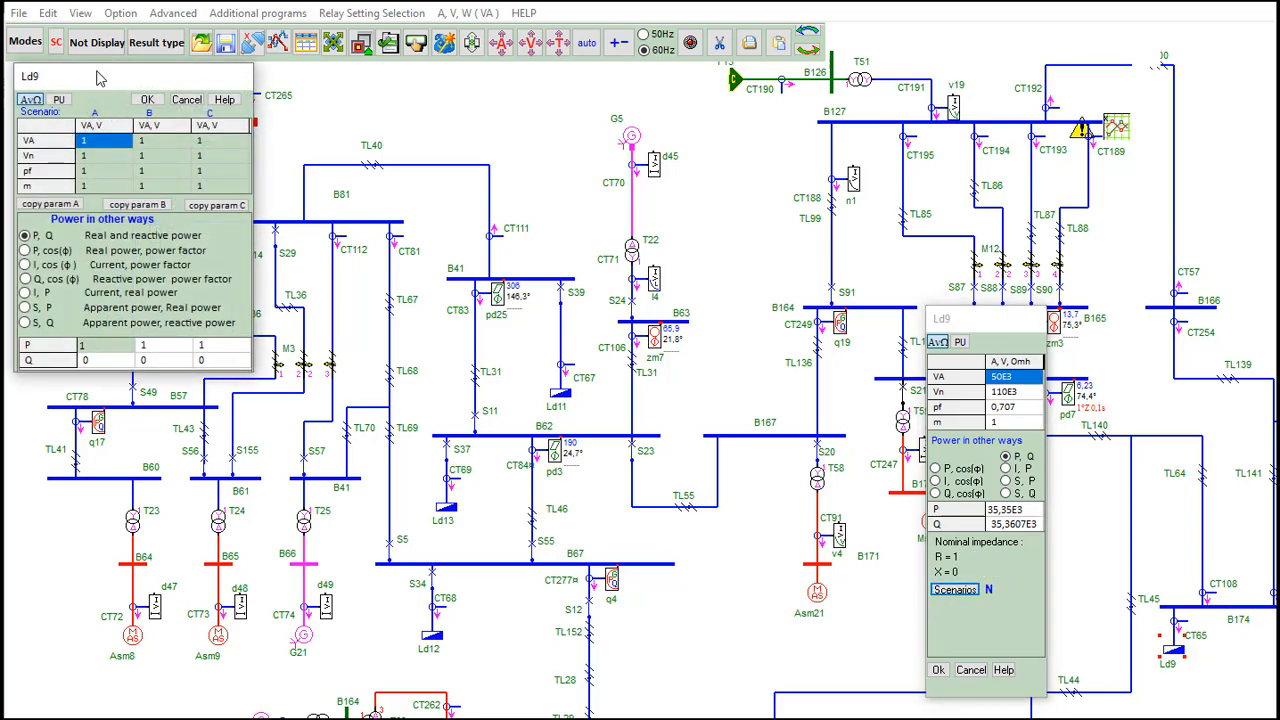
- Open the global load scenario and multiplier settings beside load Ld9's scenario table, look them over, and close all load windows
{"action": "left_click_drag", "start_coordinate": [97, 72], "coordinate": [738, 378]}
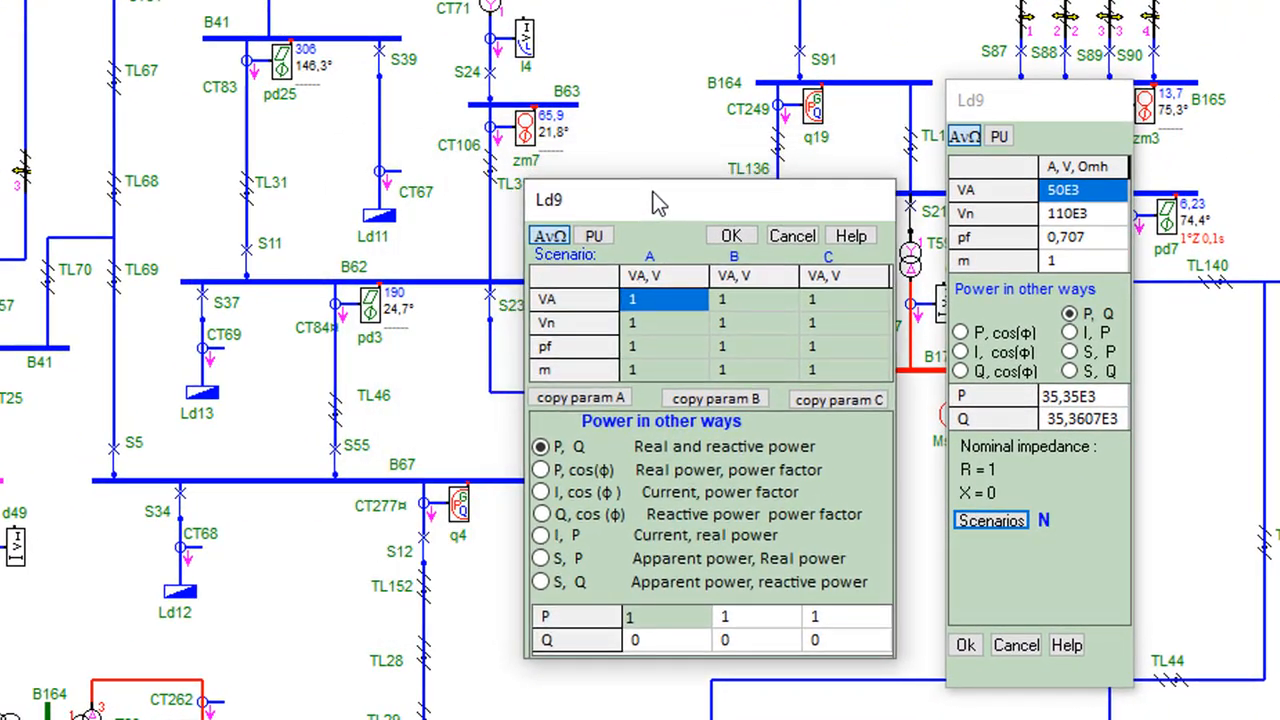
{"action": "left_click_drag", "start_coordinate": [653, 203], "coordinate": [655, 203]}
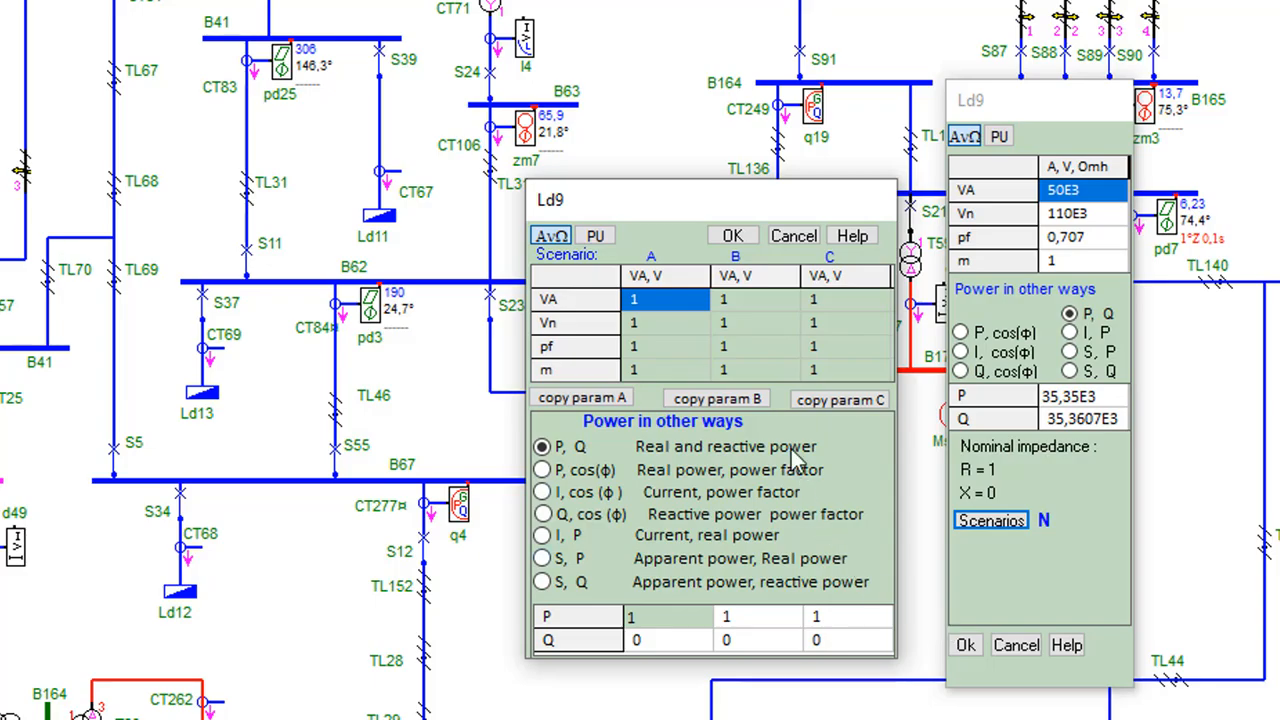
{"action": "left_click", "coordinate": [173, 14]}
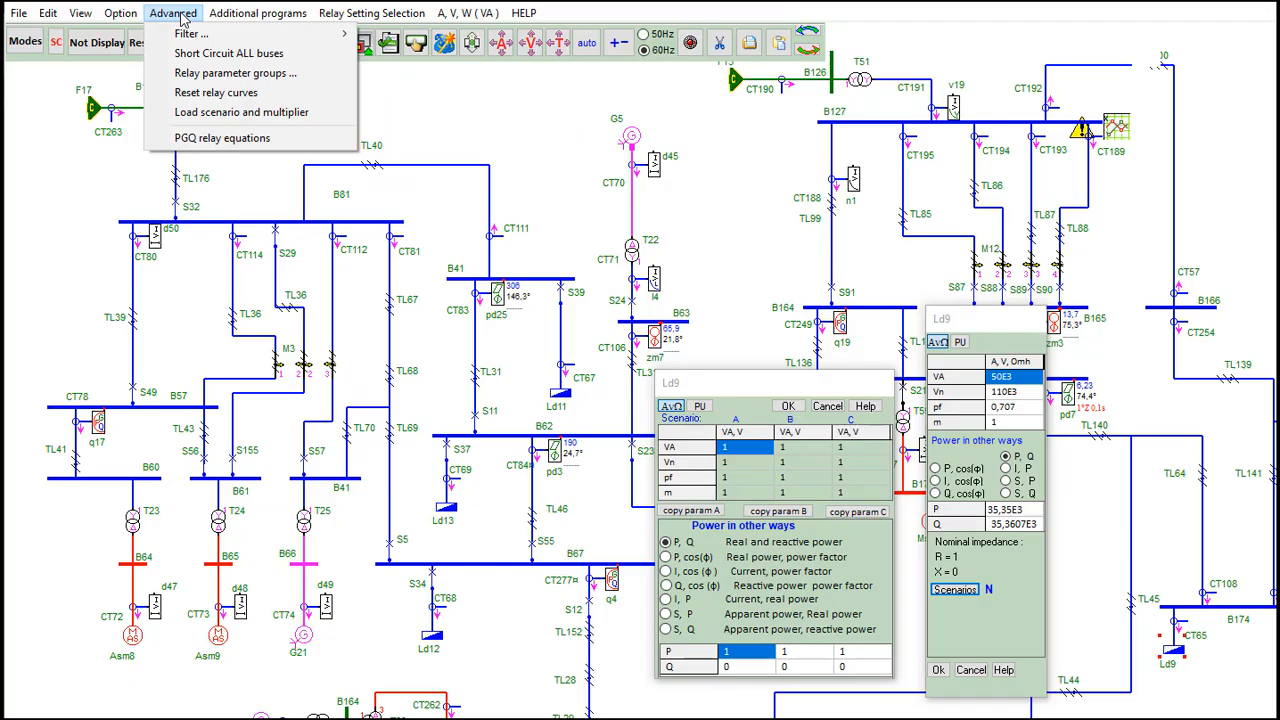
{"action": "left_click", "coordinate": [225, 113]}
{"action": "left_click_drag", "start_coordinate": [155, 5], "coordinate": [800, 198]}
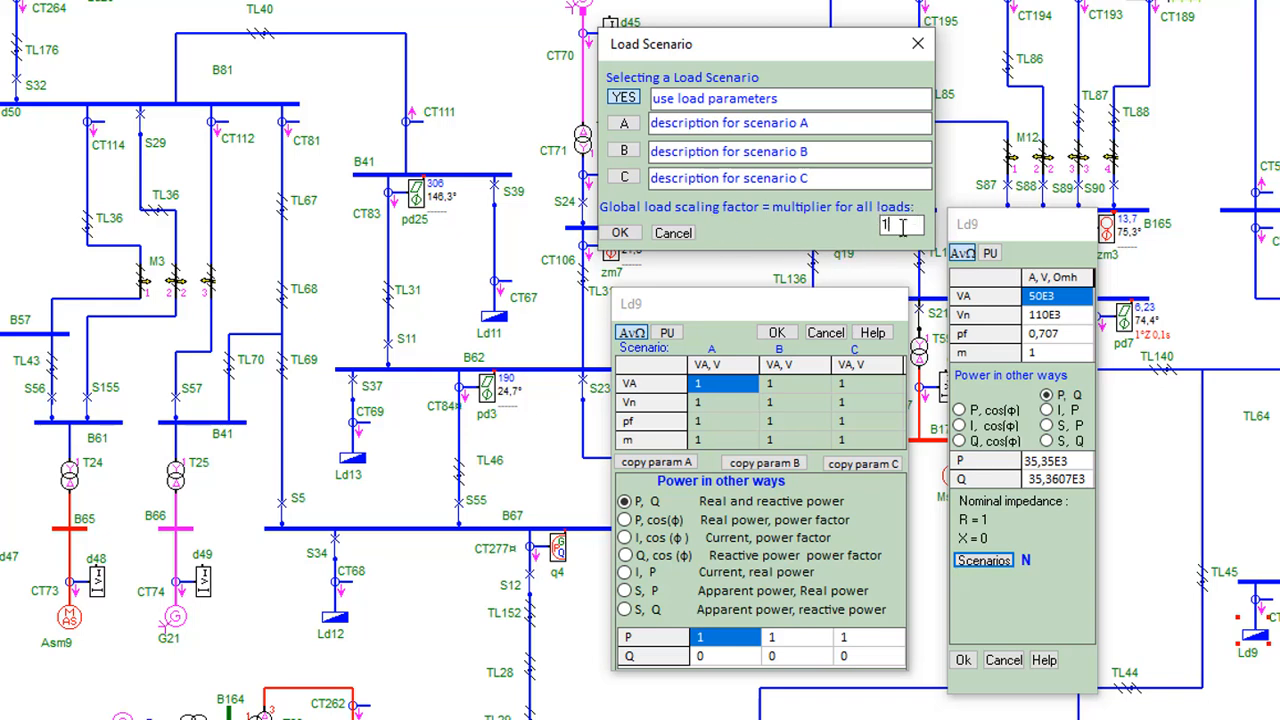
{"action": "left_click", "coordinate": [902, 227]}
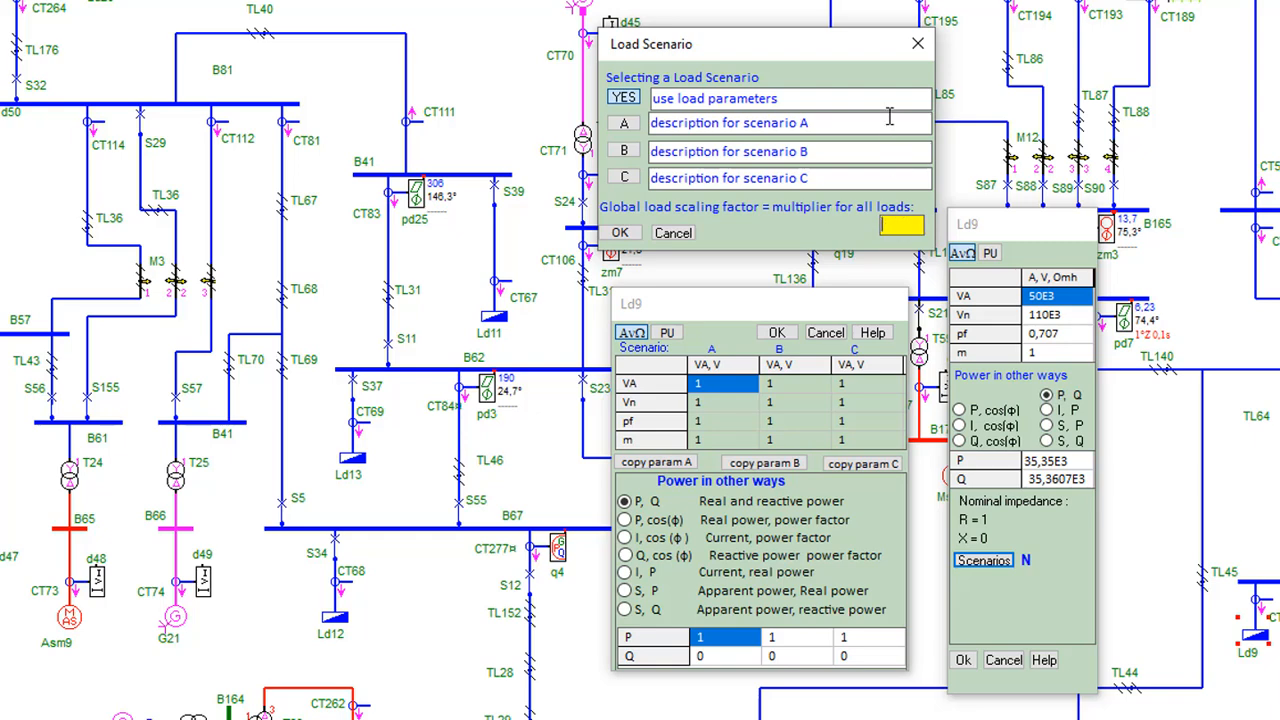
{"action": "left_click", "coordinate": [917, 43]}
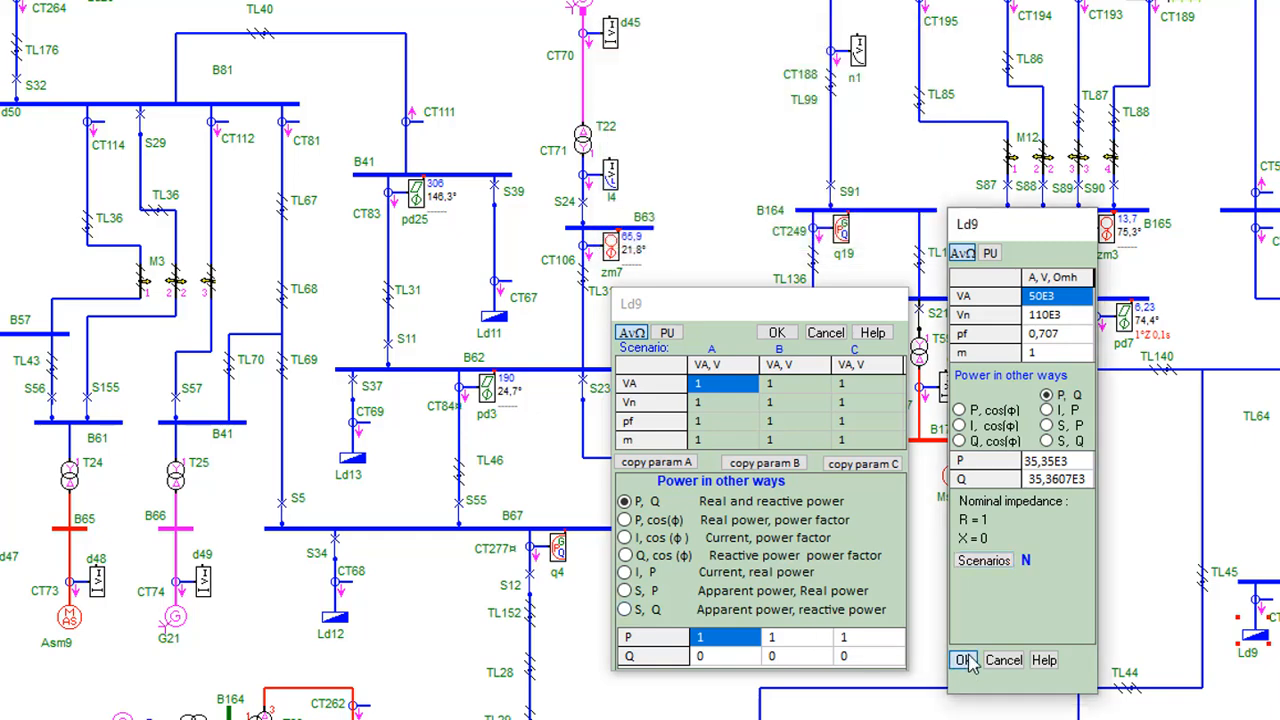
{"action": "left_click", "coordinate": [962, 660]}
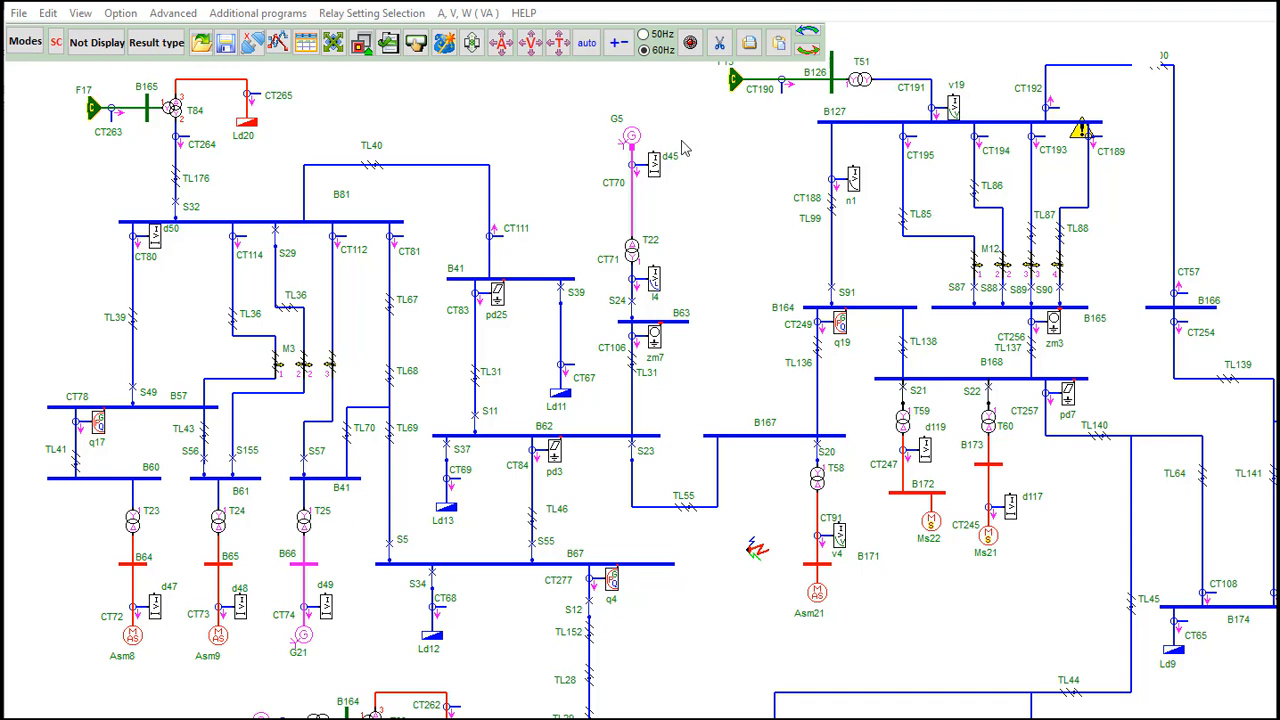
- Enable short-circuit mode, place the fault on bus B67, and calculate a single-phase short circuit
{"action": "left_click", "coordinate": [57, 42]}
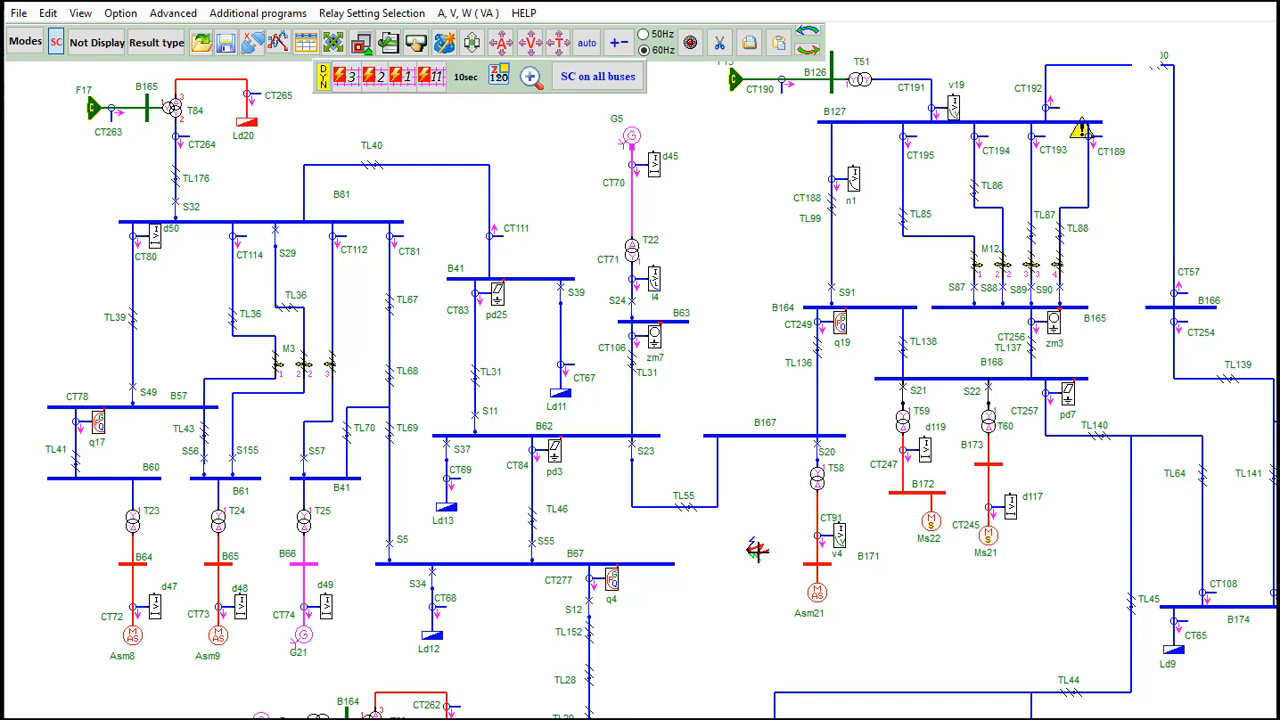
{"action": "left_click", "coordinate": [594, 438]}
{"action": "left_click", "coordinate": [501, 562]}
{"action": "left_click", "coordinate": [501, 560]}
{"action": "left_click", "coordinate": [400, 77]}
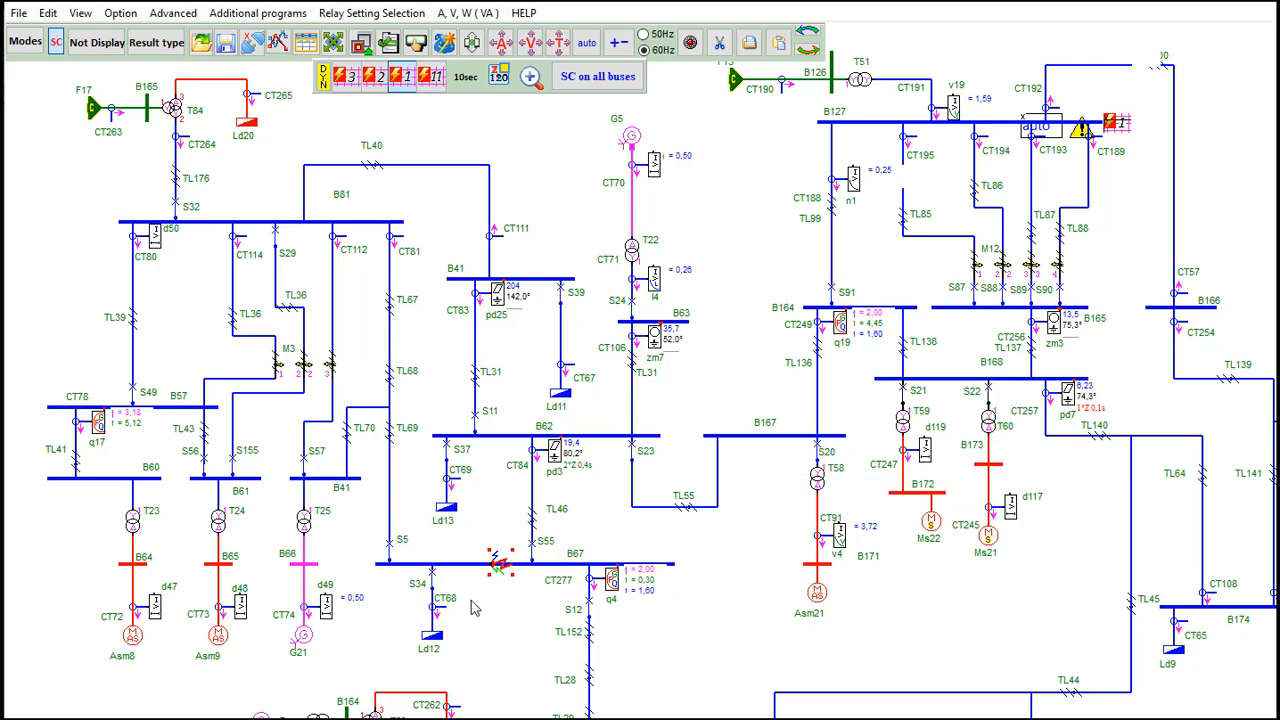
- Recalculate the single-phase fault on bus B67, inspect relay pd3's residual plane (21N) characteristic, and close it
{"action": "scroll", "coordinate": [500, 565], "scroll_direction": "down", "scroll_amount": 2}
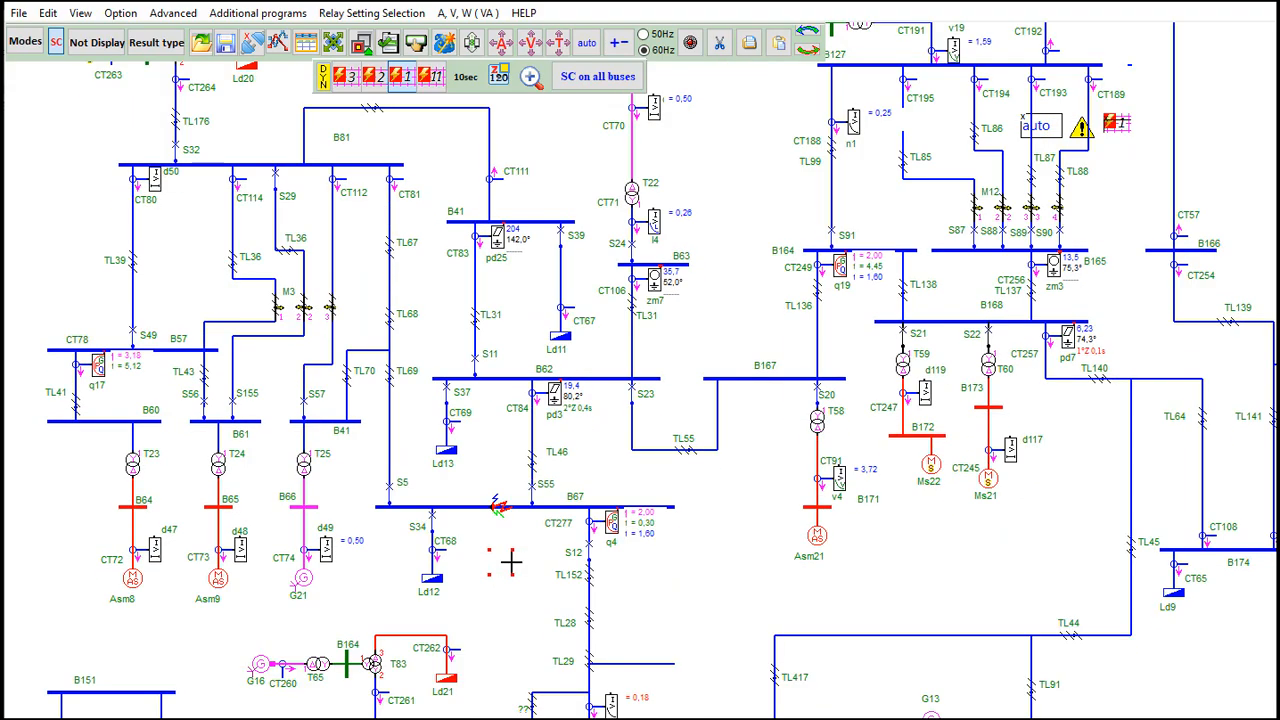
{"action": "scroll", "coordinate": [515, 570], "scroll_direction": "down", "scroll_amount": 2}
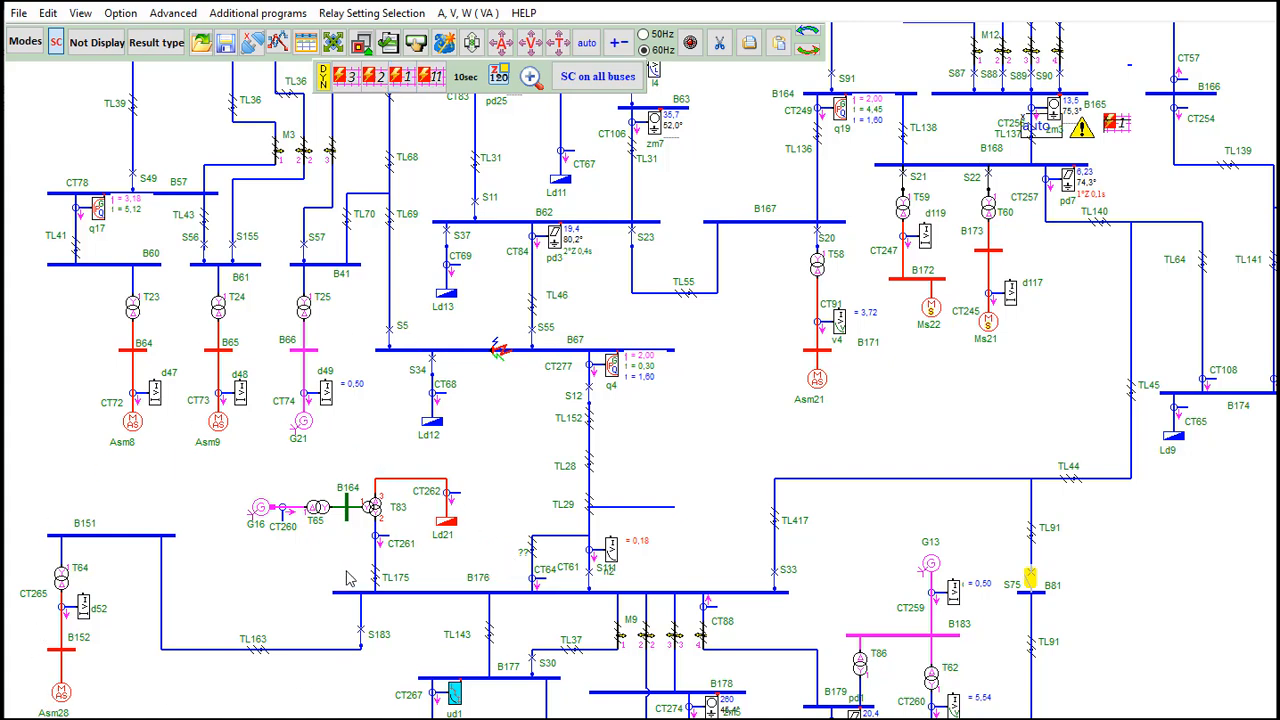
{"action": "left_click", "coordinate": [358, 643]}
{"action": "left_click", "coordinate": [405, 80]}
{"action": "double_click", "coordinate": [555, 238]}
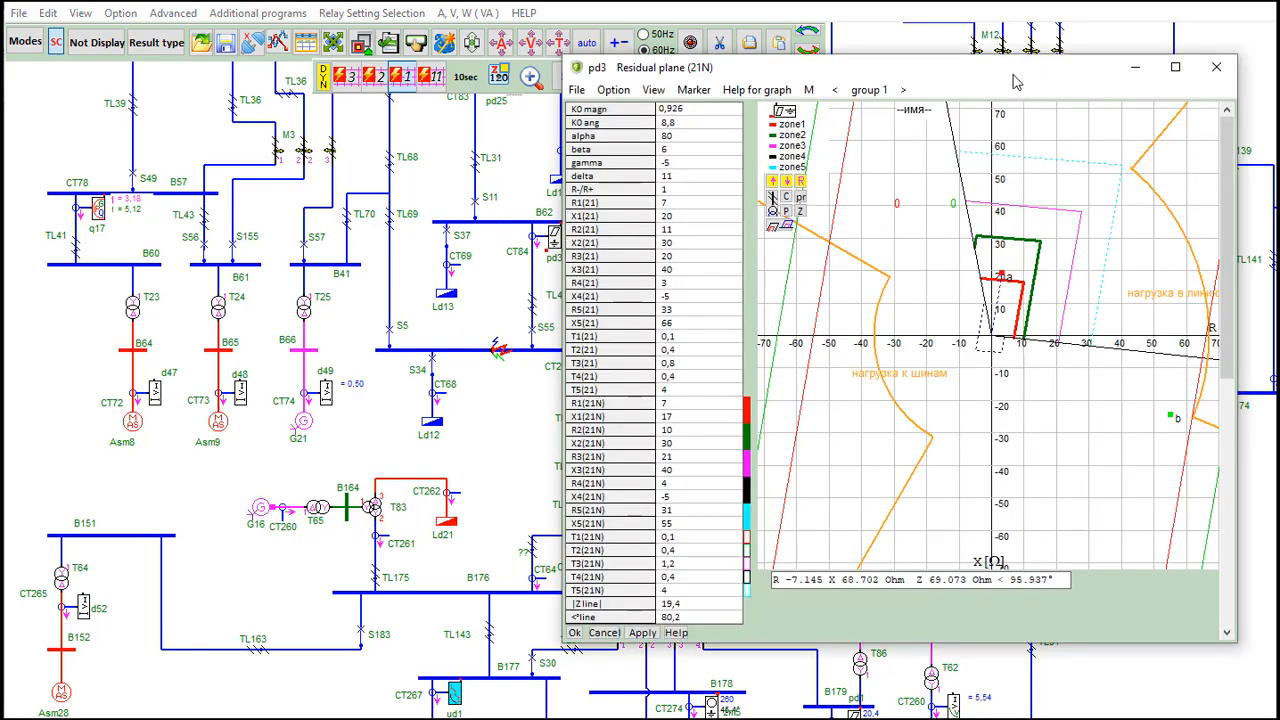
{"action": "left_click_drag", "start_coordinate": [760, 73], "coordinate": [788, 76]}
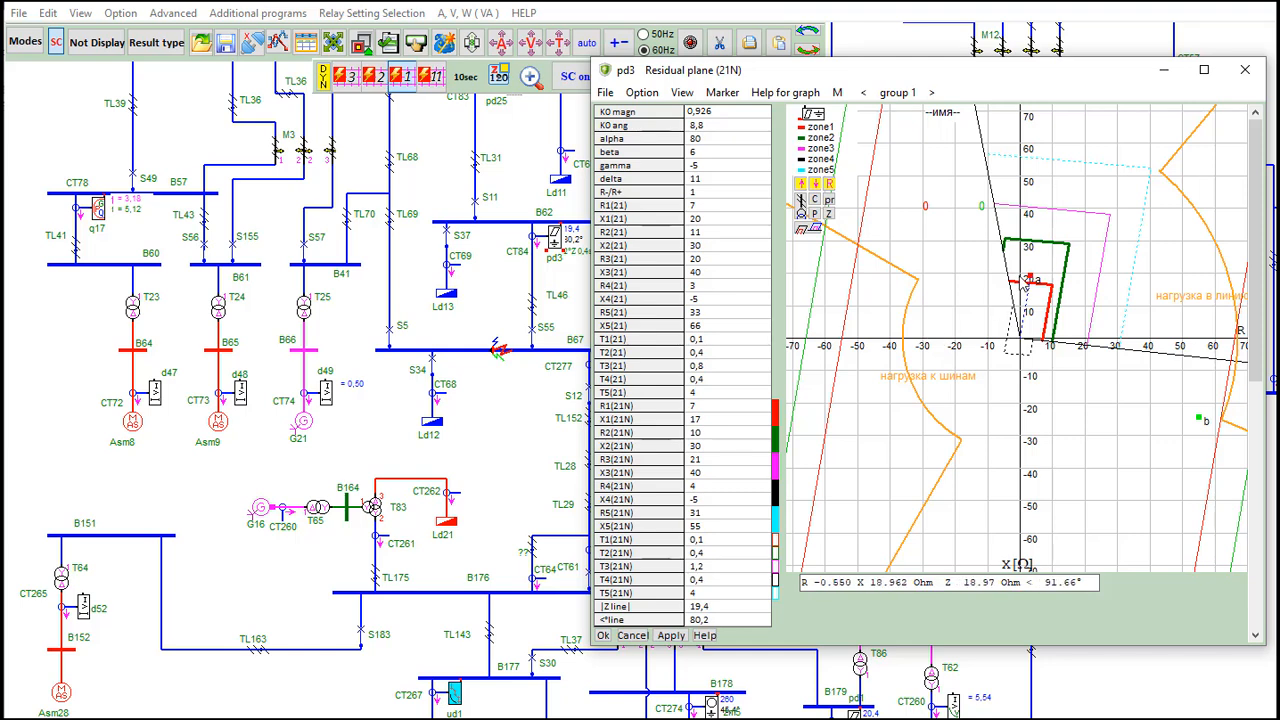
{"action": "left_click", "coordinate": [1245, 72]}
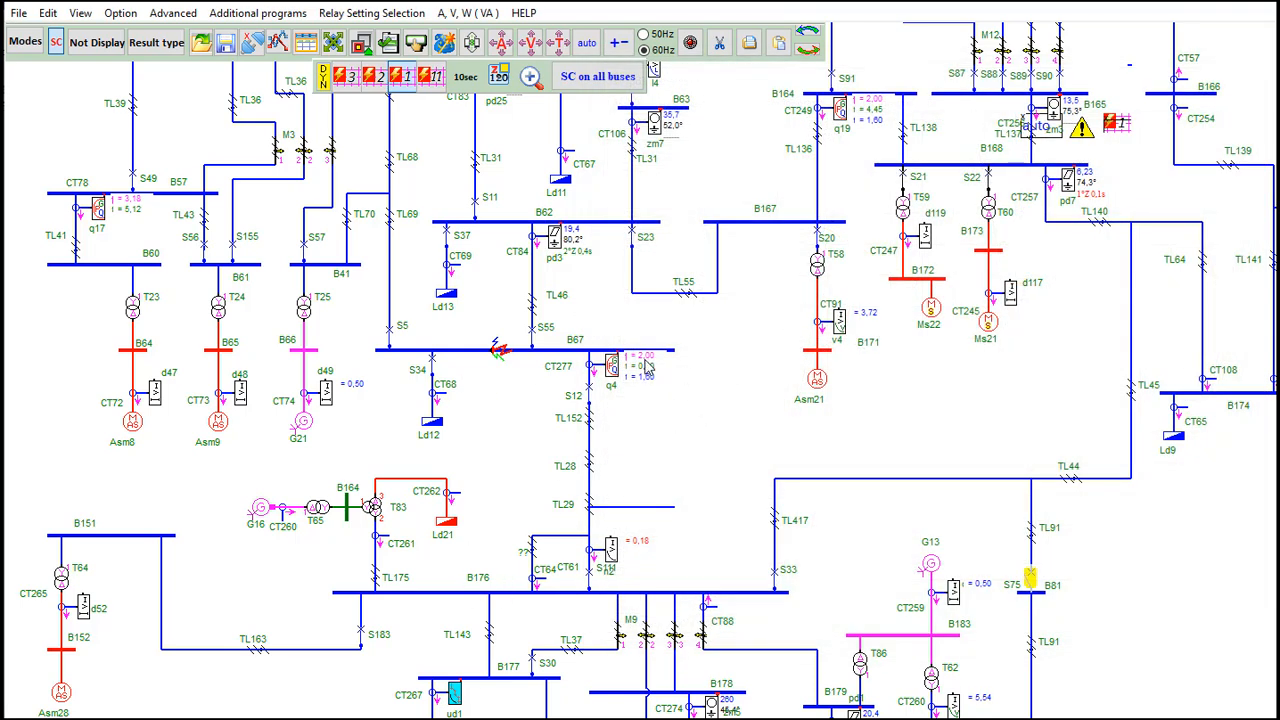
- Recalculate the single-phase short circuit on bus B67 with switch S183 off
{"action": "left_click", "coordinate": [485, 349]}
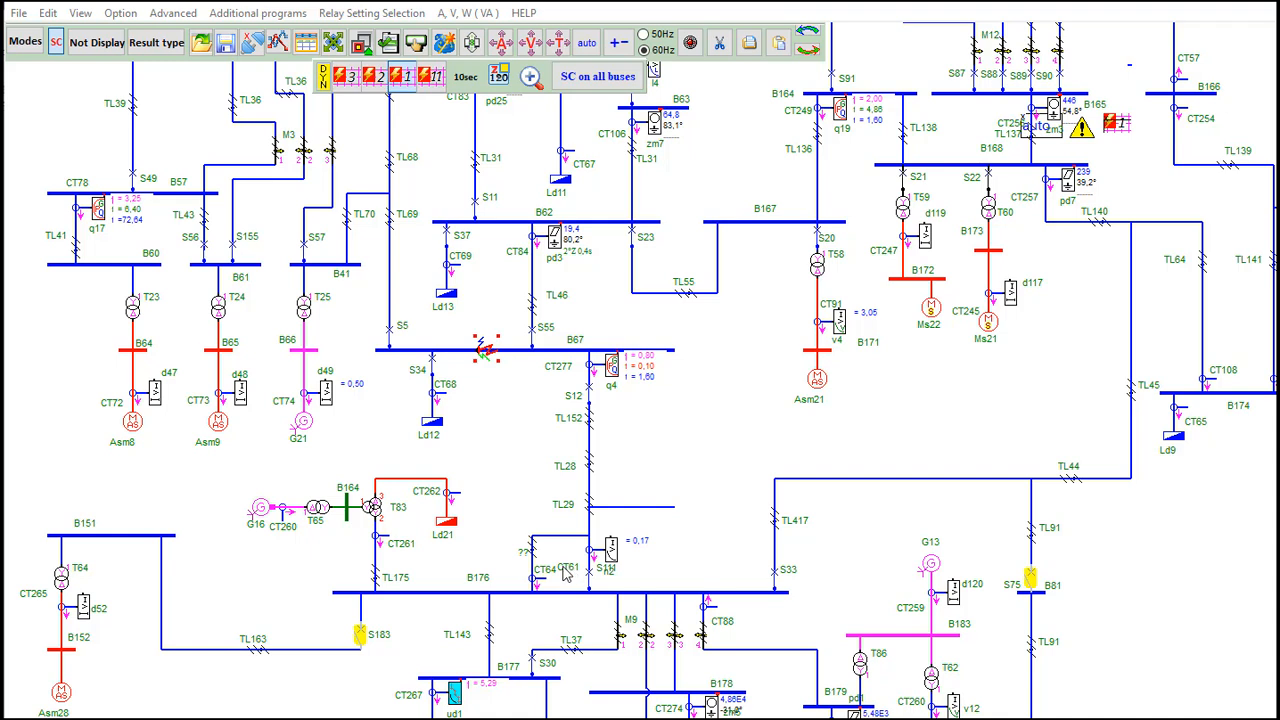
{"action": "left_click", "coordinate": [404, 78]}
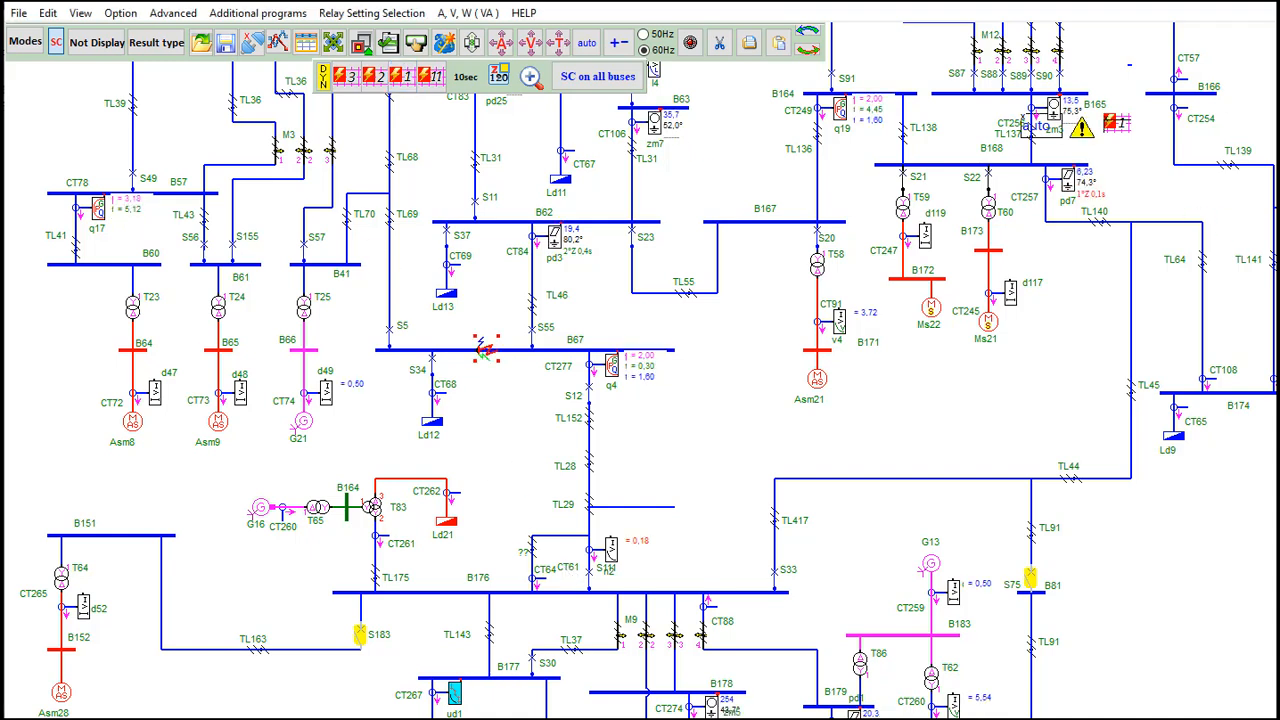
- Run the single-phase fault with the alternative to the DYN method, compare its currents with the captured result, and return to DYN
{"action": "left_click_drag", "start_coordinate": [1276, 320], "coordinate": [729, 480]}
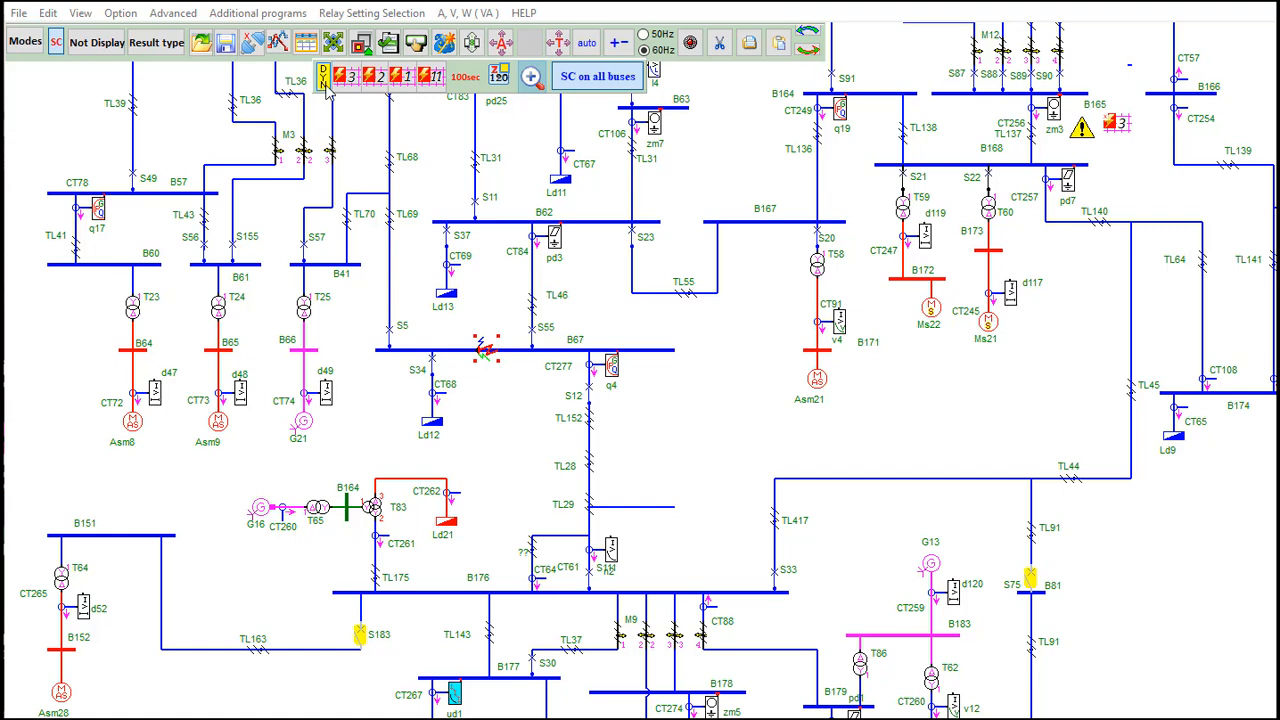
{"action": "left_click", "coordinate": [400, 76]}
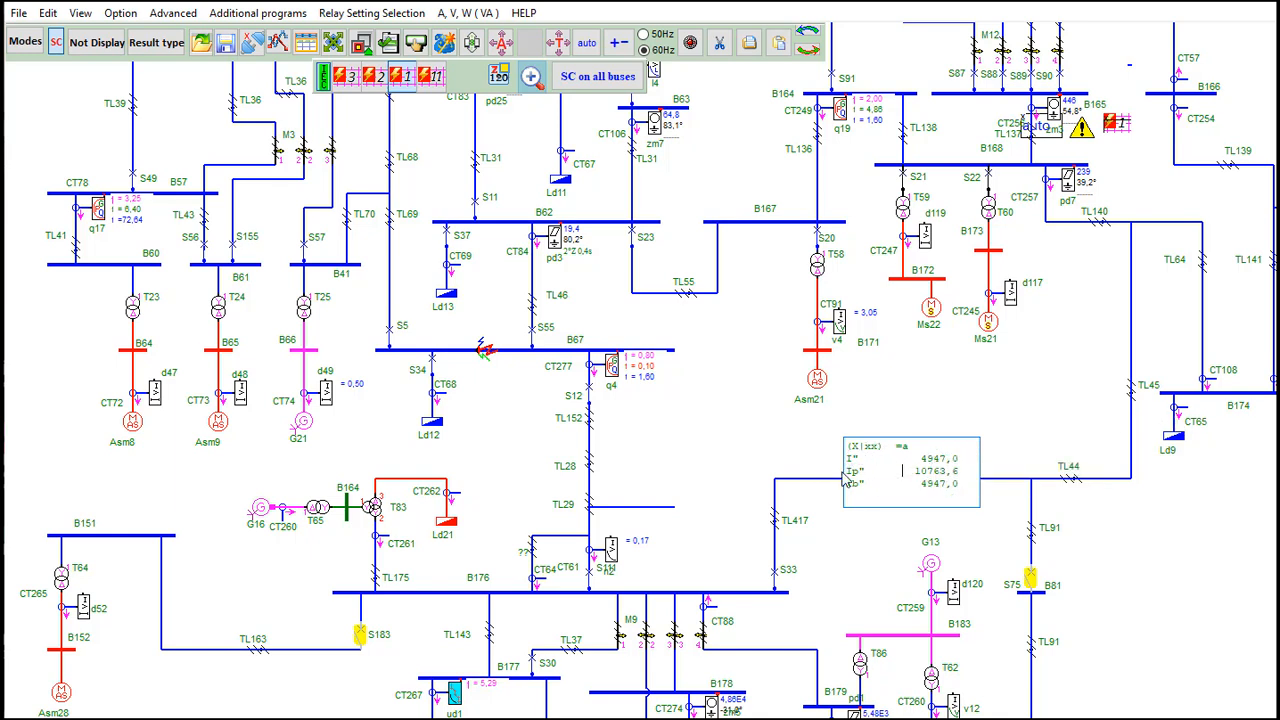
{"action": "key", "text": "alt+Tab"}
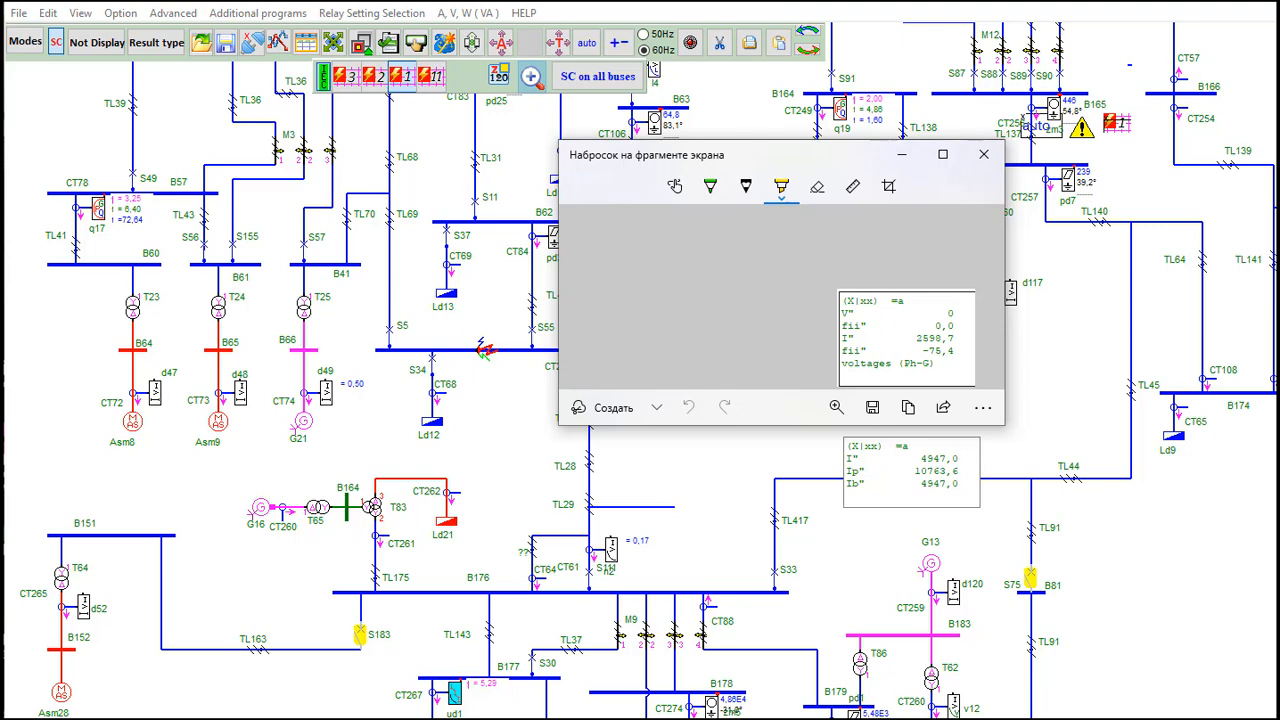
{"action": "left_click", "coordinate": [1044, 271]}
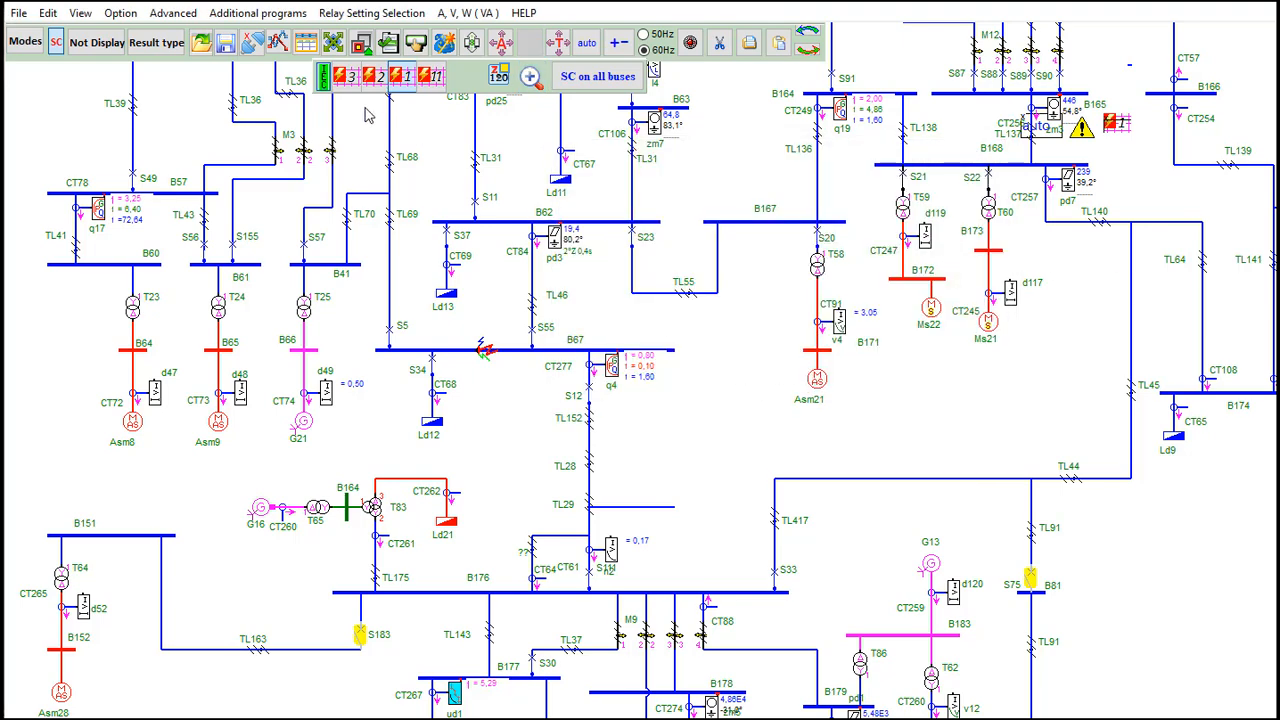
{"action": "left_click", "coordinate": [323, 76]}
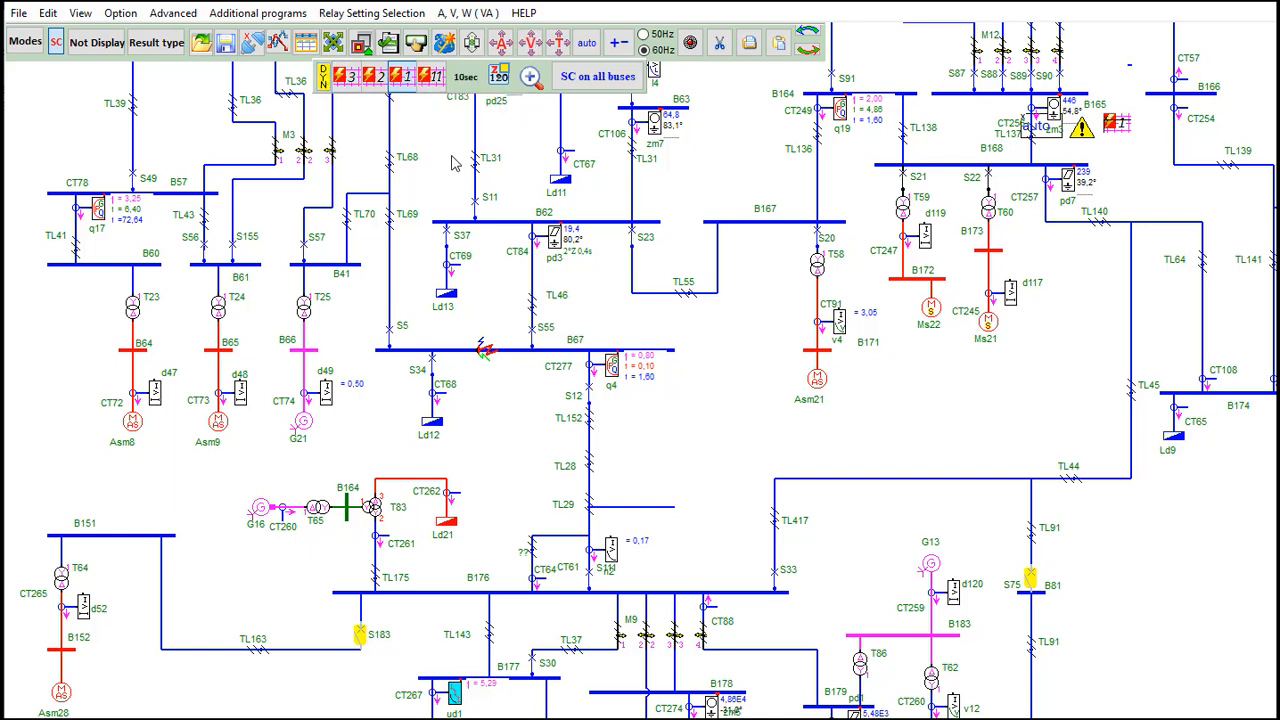
- Put the fault on line TL152 and show the CT277, B67 and TL46 results by phase a, b, c and by positive, negative and zero sequence
{"action": "left_click", "coordinate": [600, 422]}
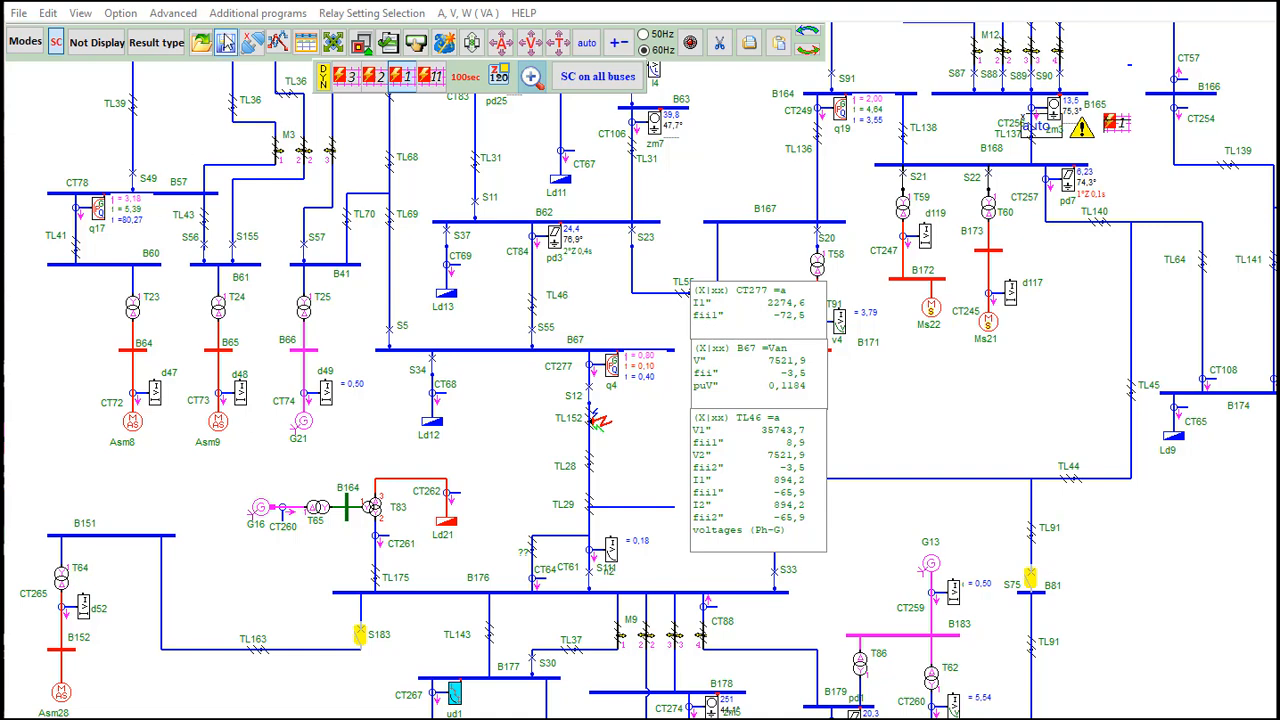
{"action": "left_click", "coordinate": [162, 43]}
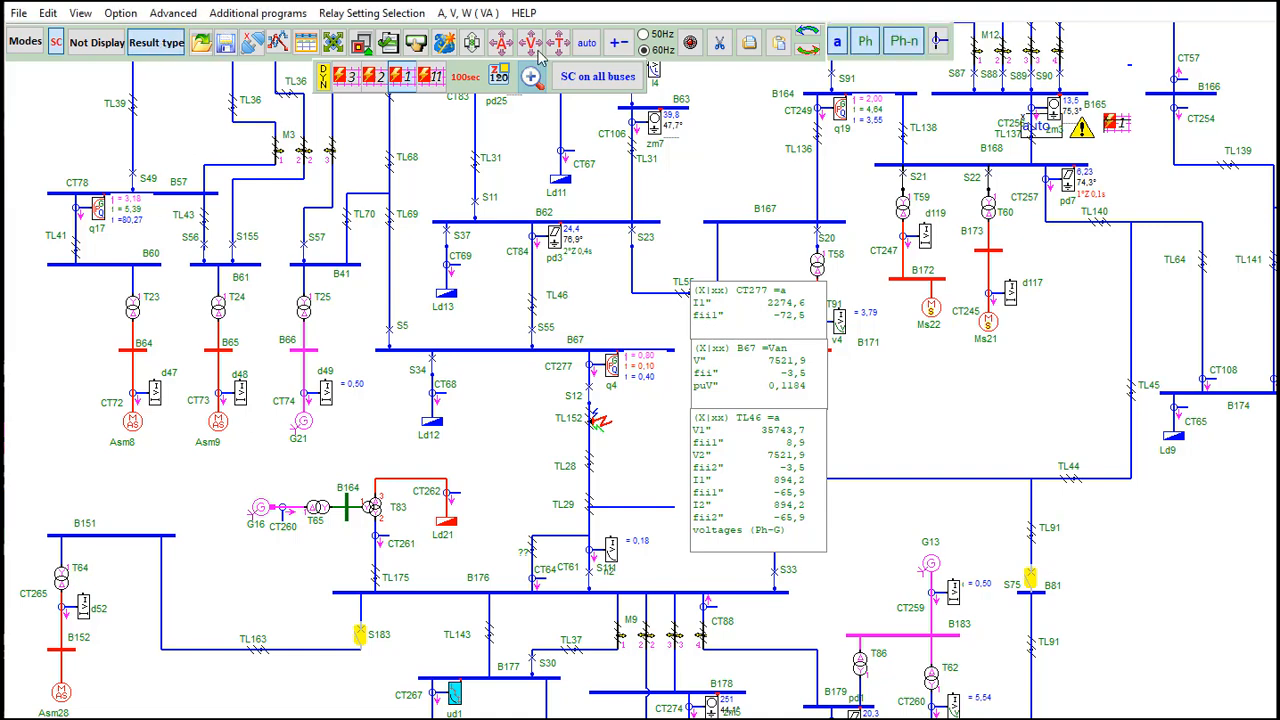
{"action": "left_click", "coordinate": [838, 42]}
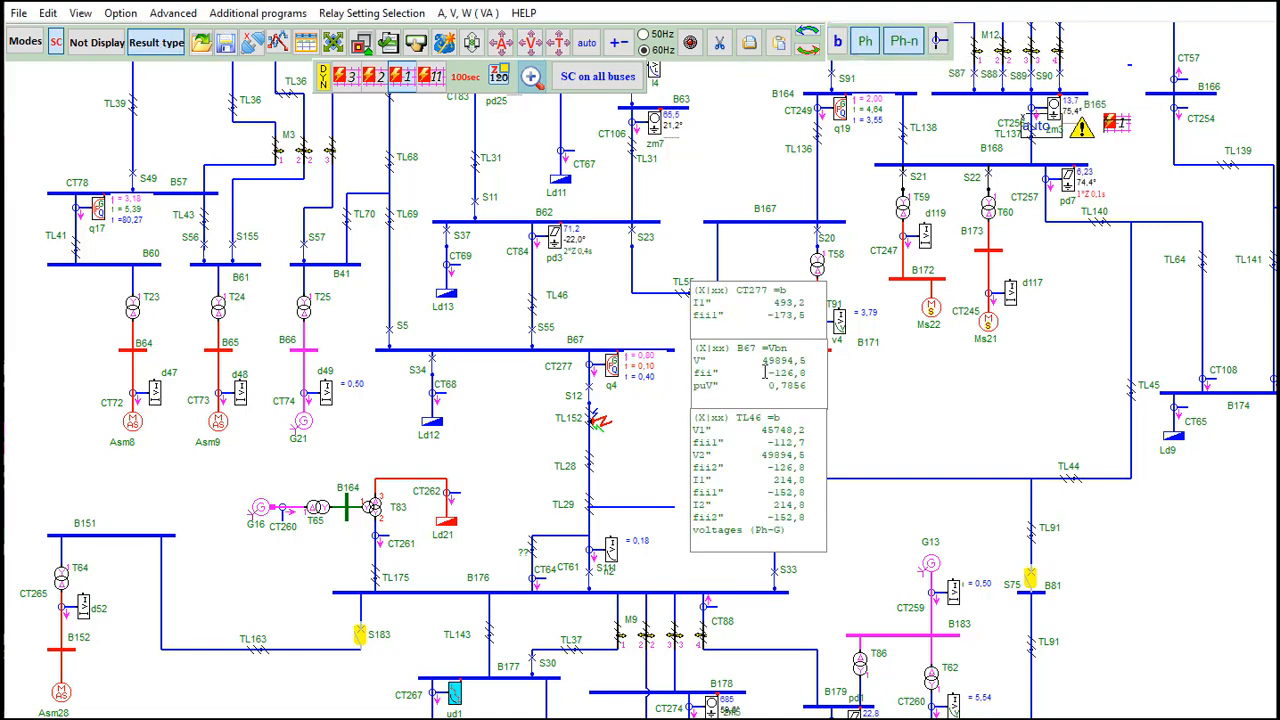
{"action": "left_click", "coordinate": [844, 48]}
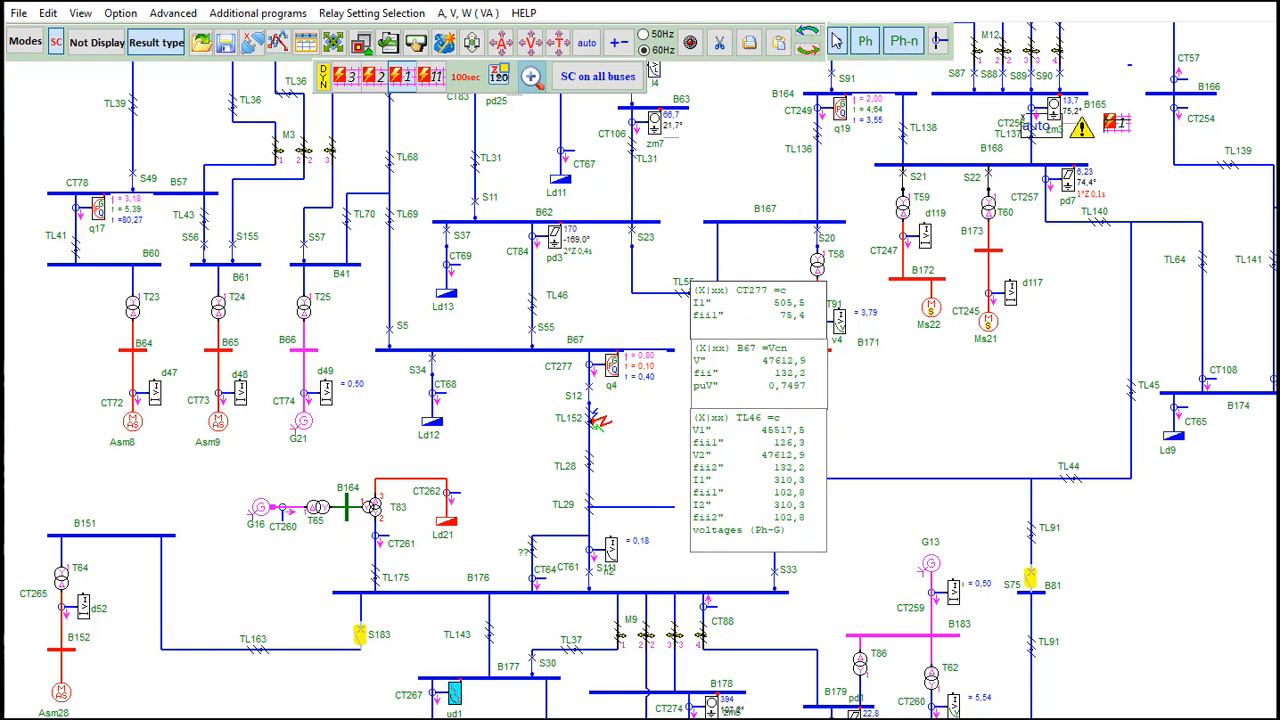
{"action": "left_click", "coordinate": [838, 42]}
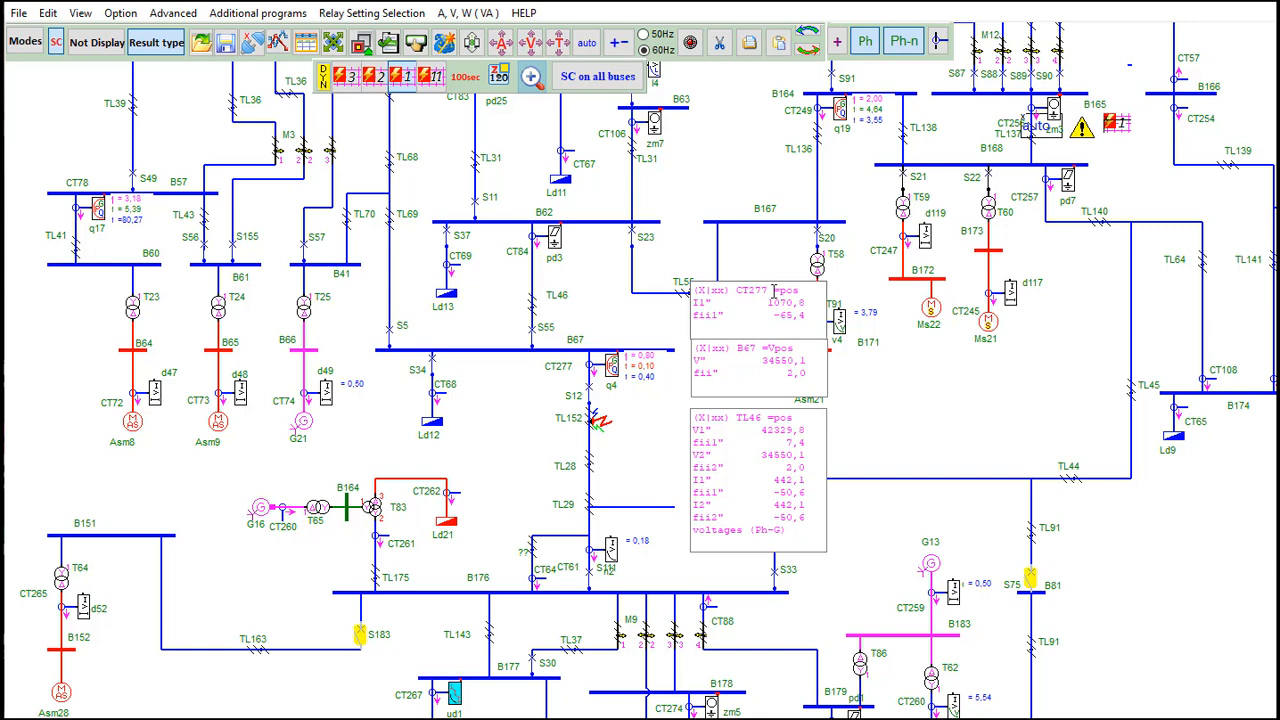
{"action": "left_click", "coordinate": [838, 44]}
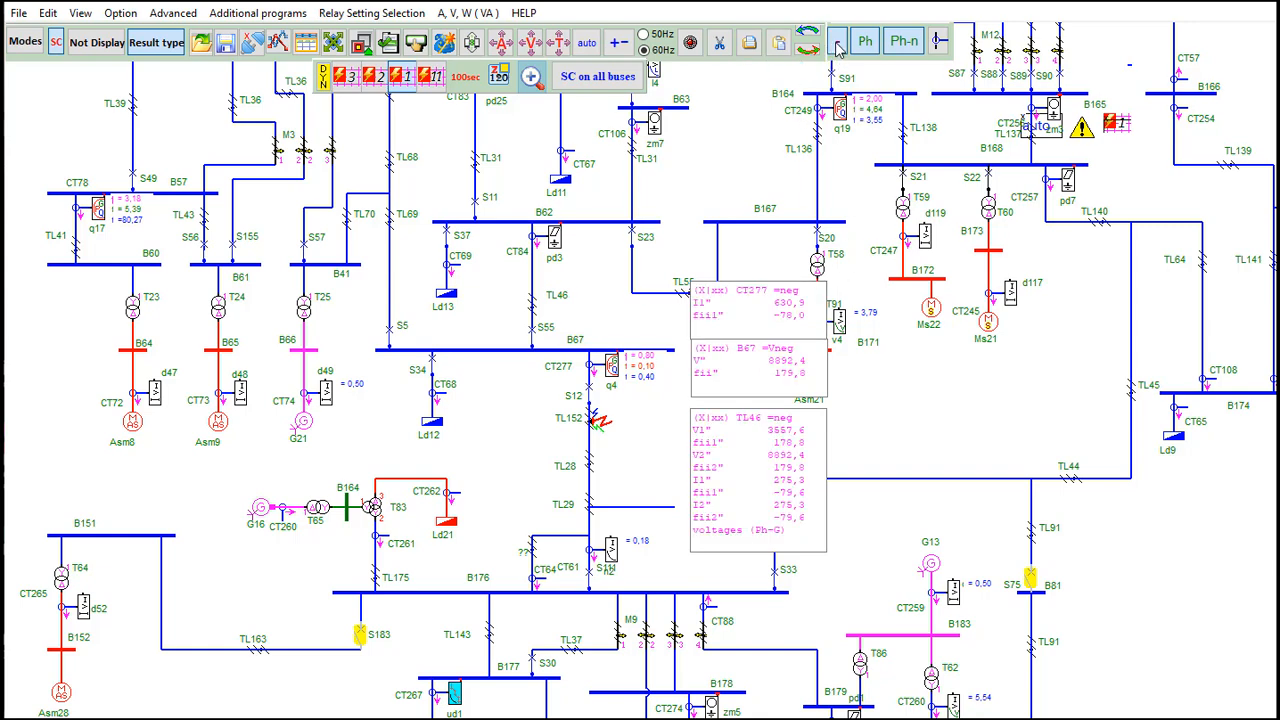
{"action": "left_click", "coordinate": [838, 44]}
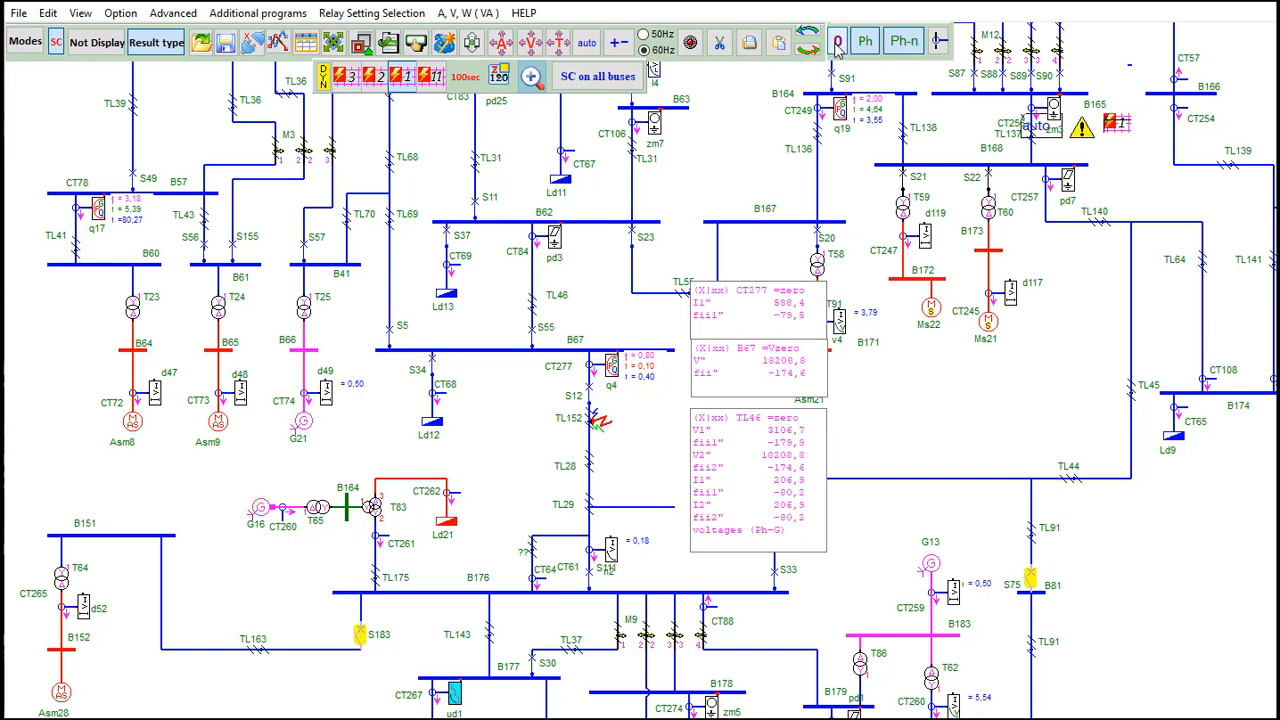
{"action": "left_click", "coordinate": [838, 44]}
- Display the results as real and imaginary parts, return to magnitude and angle, and show voltages phase-to-phase and as √3 times phase-to-ground
{"action": "left_click", "coordinate": [866, 43]}
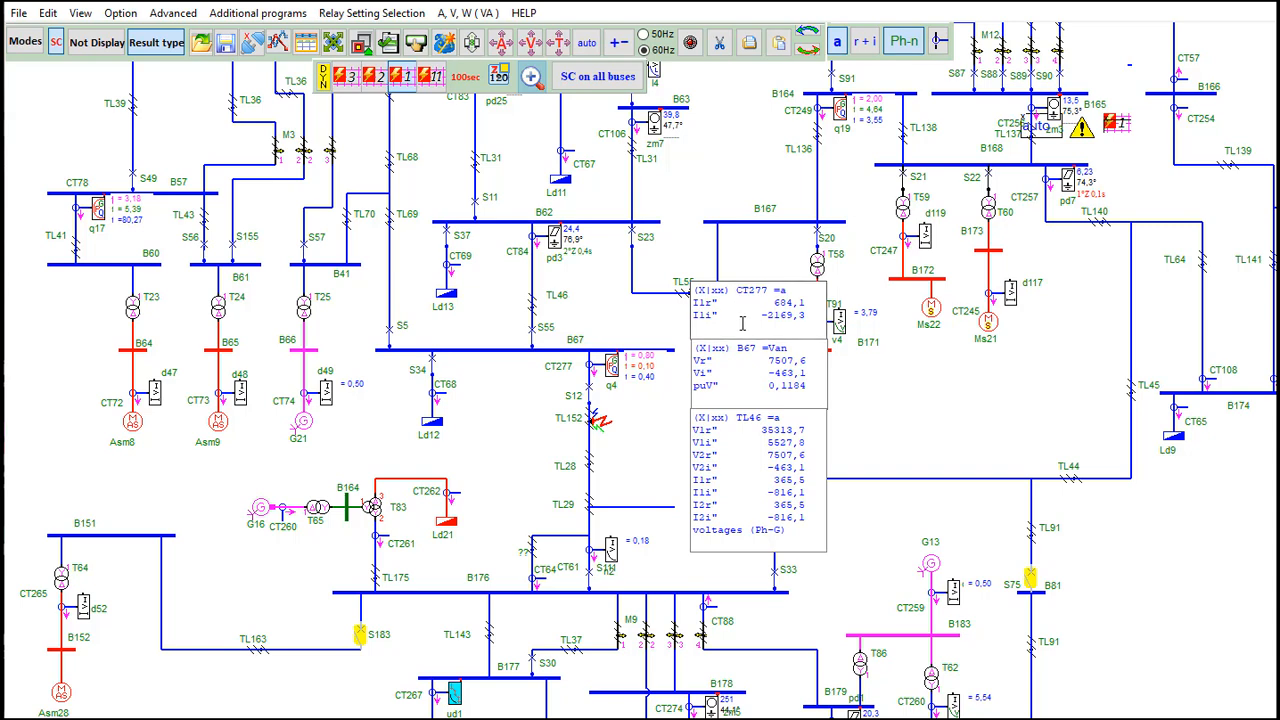
{"action": "left_click", "coordinate": [866, 45]}
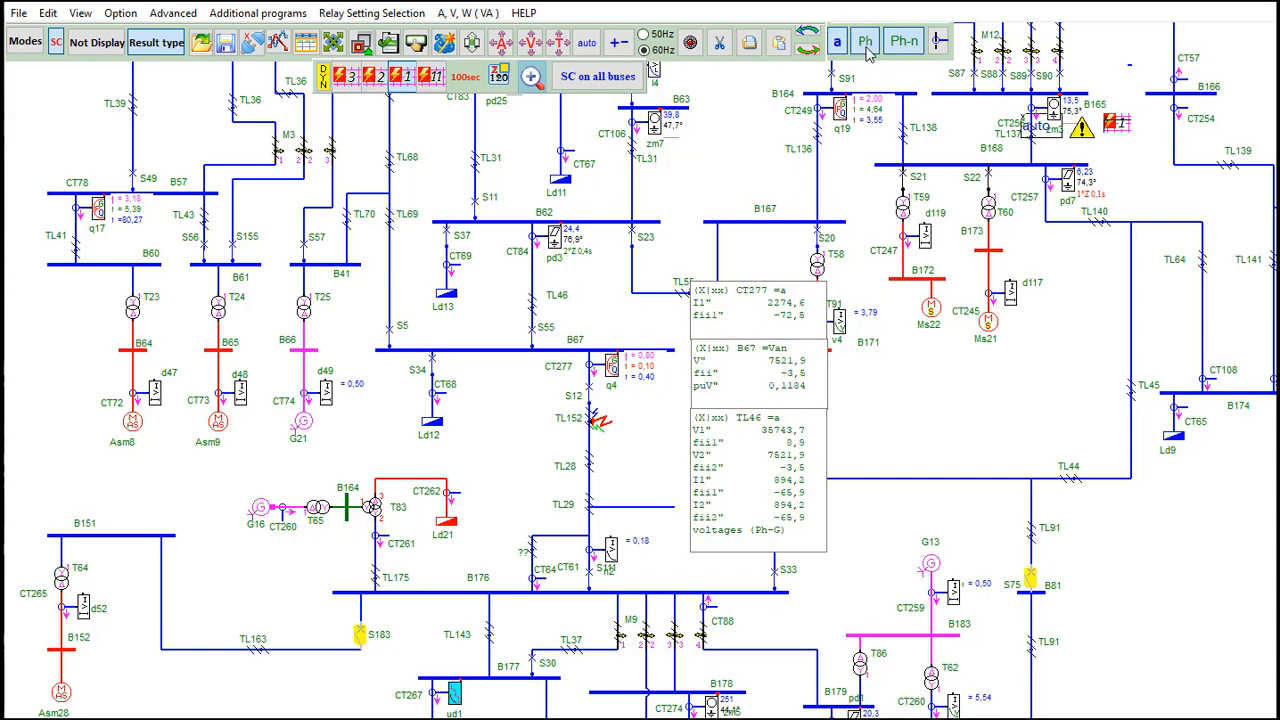
{"action": "left_click", "coordinate": [895, 47]}
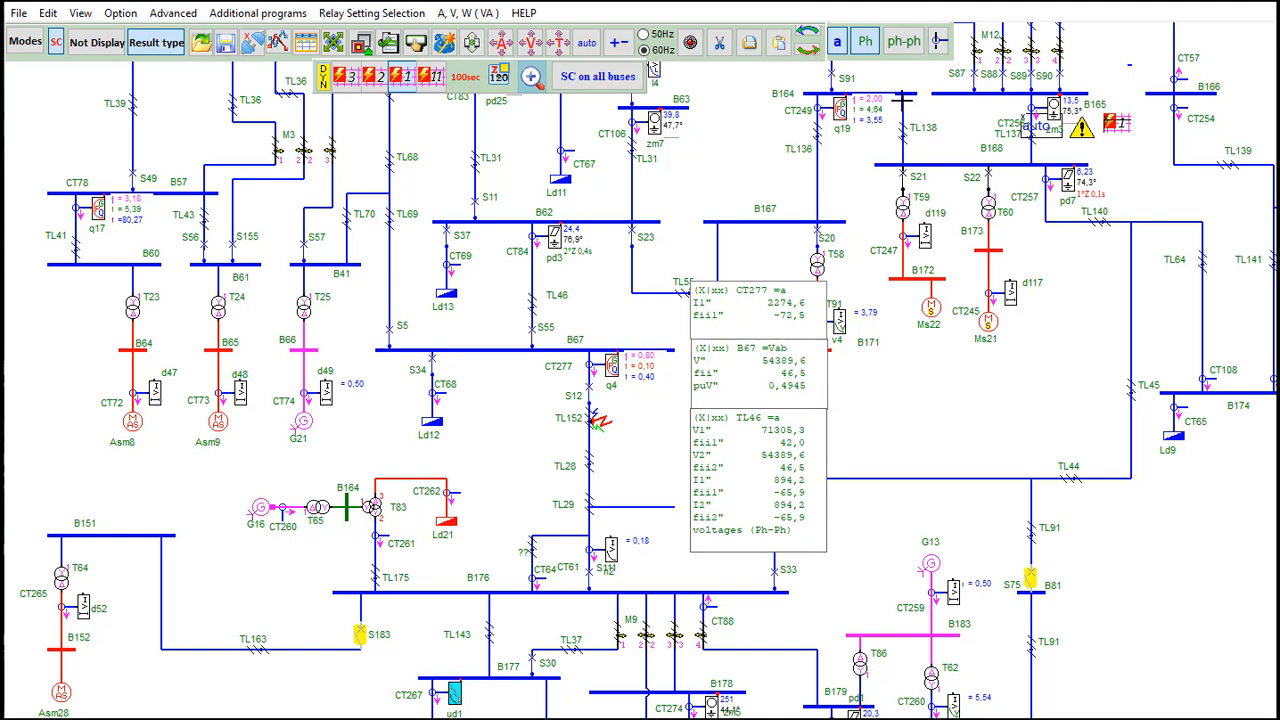
{"action": "left_click", "coordinate": [915, 50]}
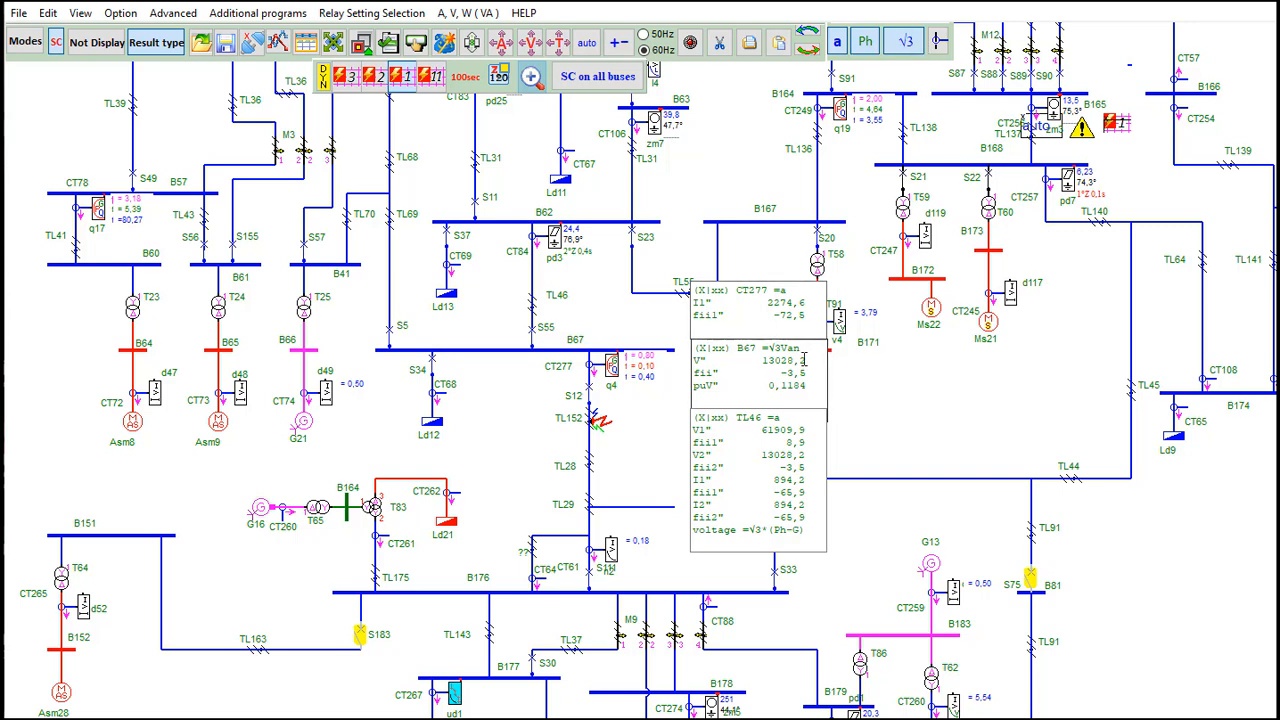
{"action": "left_click", "coordinate": [905, 48]}
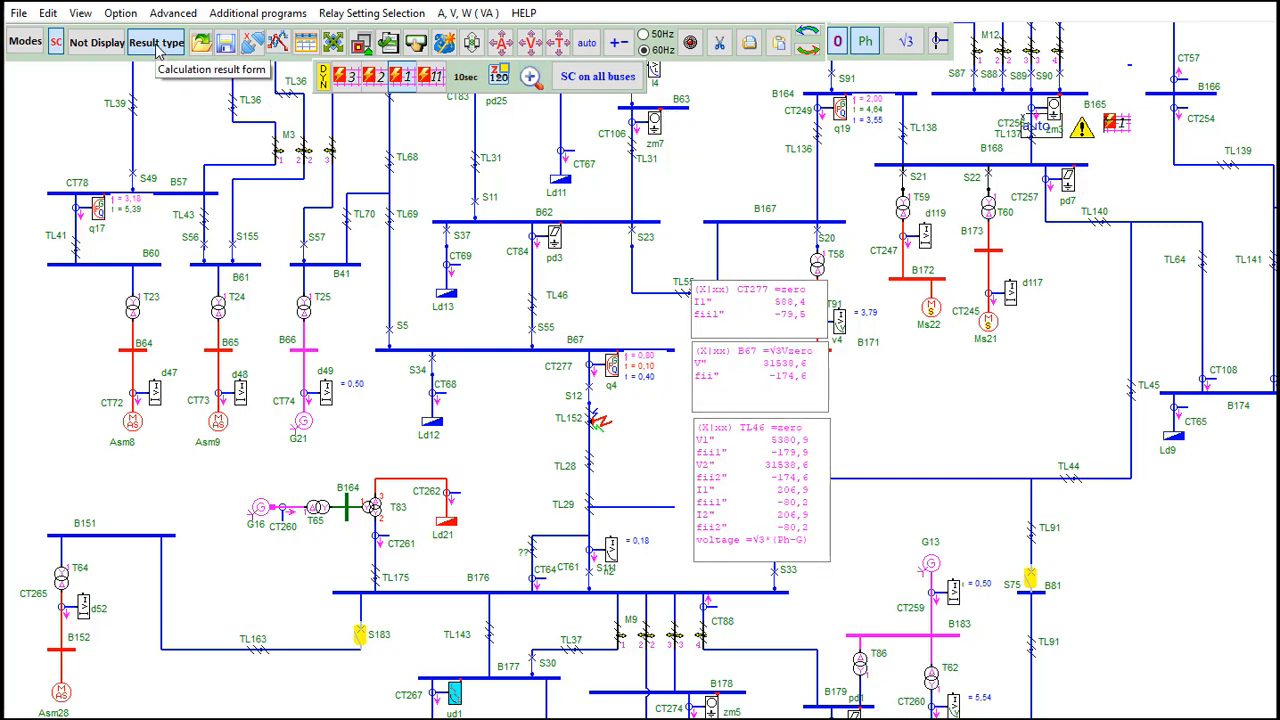
- Close the result type options and move the fault onto line TL46
{"action": "left_click", "coordinate": [157, 48]}
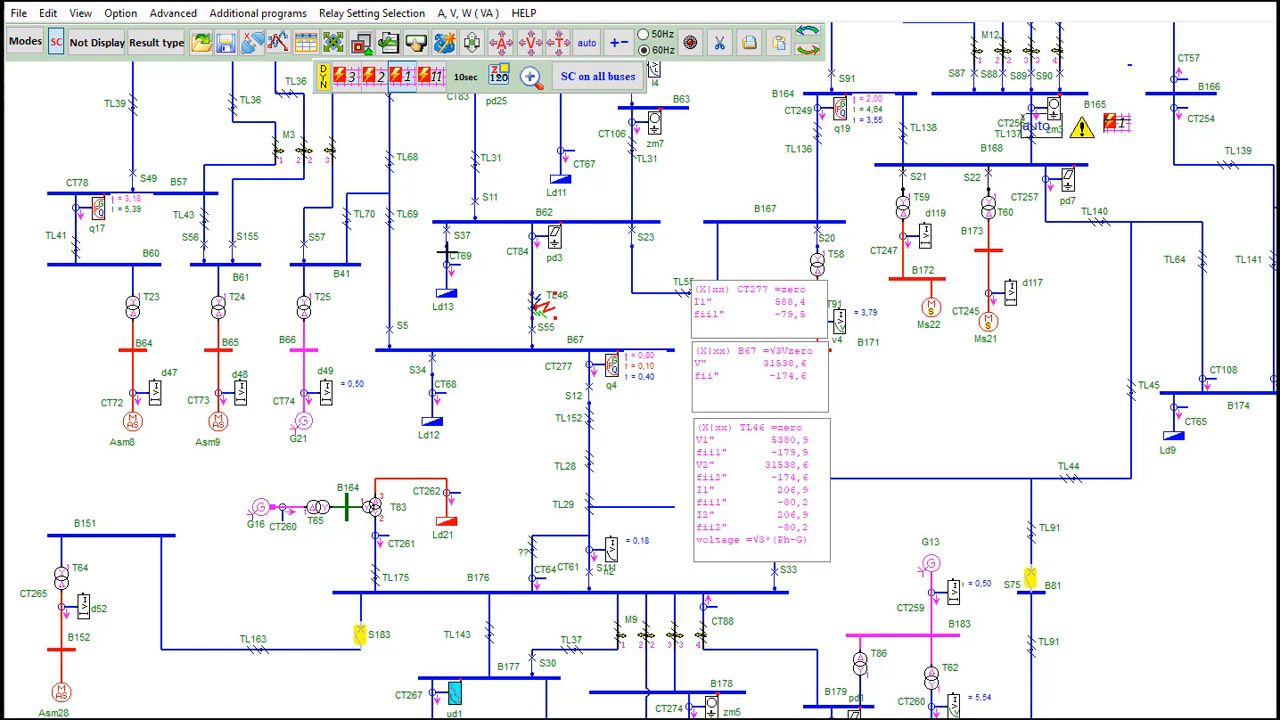
{"action": "left_click", "coordinate": [322, 84]}
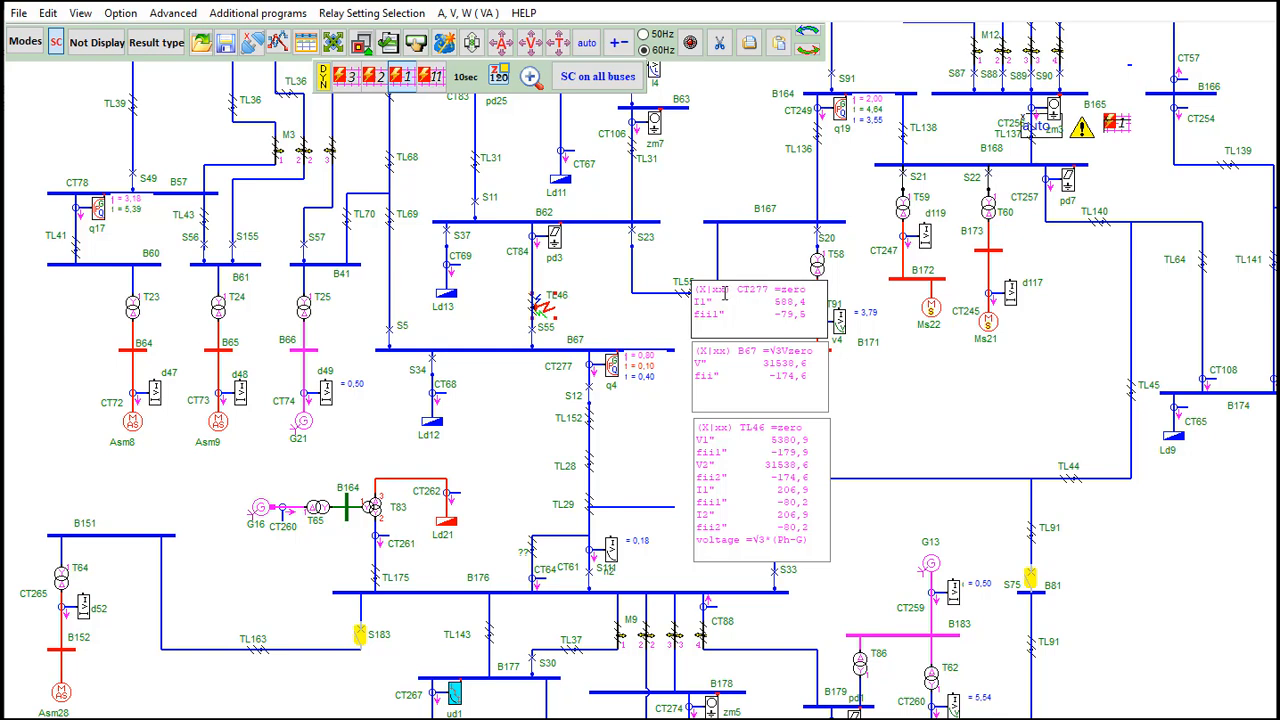
- Switch the calculation method to IEC and back to DYN at 100 sec duration, and calculate the sequence impedances at the TL46 fault
{"action": "left_click", "coordinate": [322, 80]}
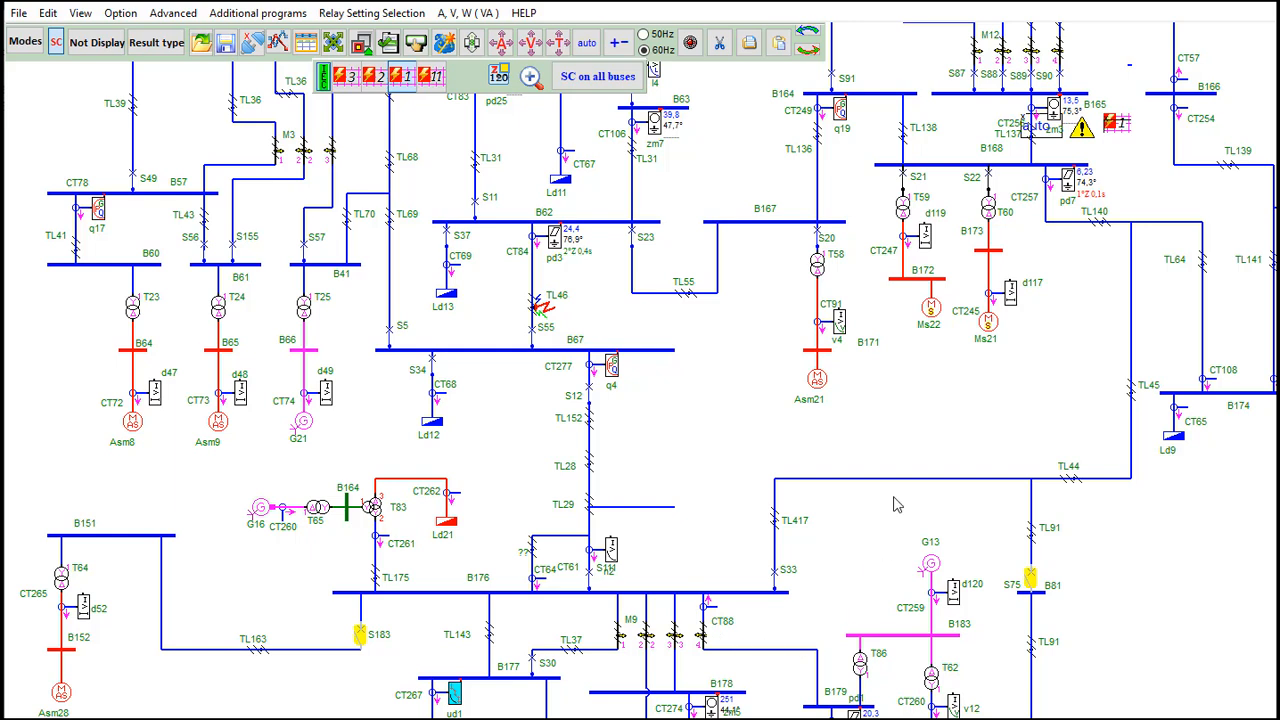
{"action": "left_click", "coordinate": [323, 77]}
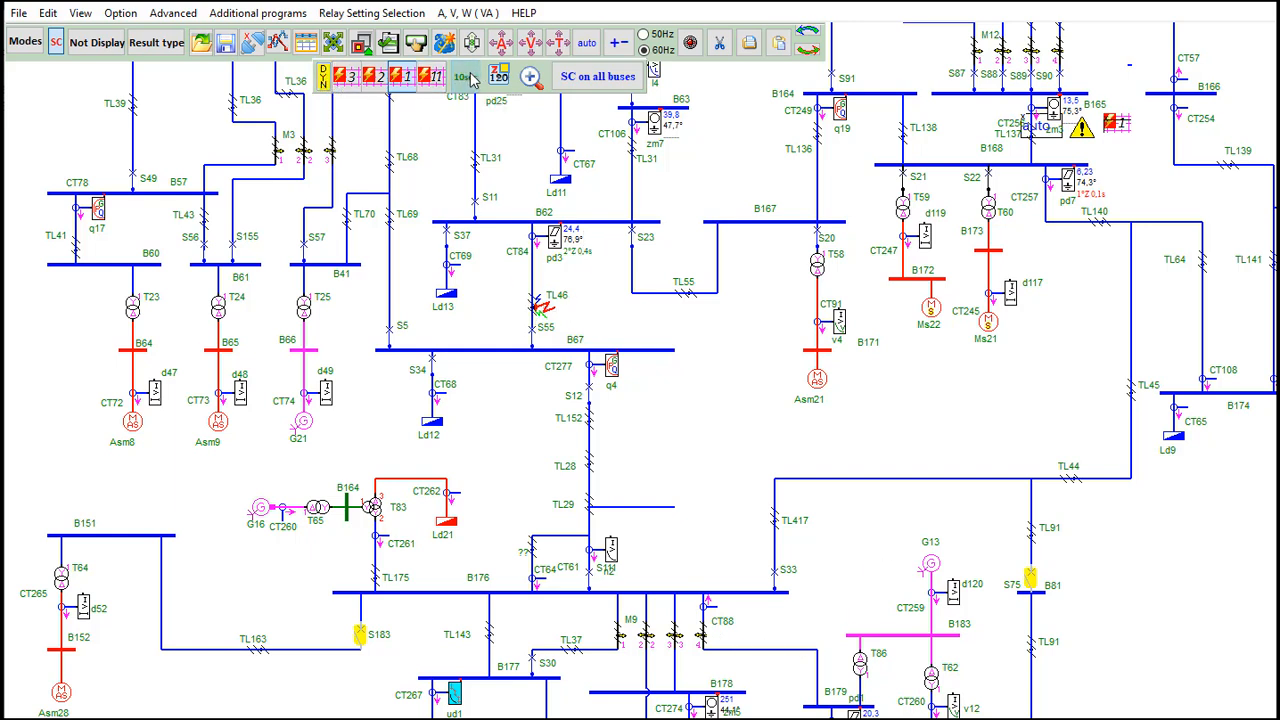
{"action": "left_click", "coordinate": [472, 80]}
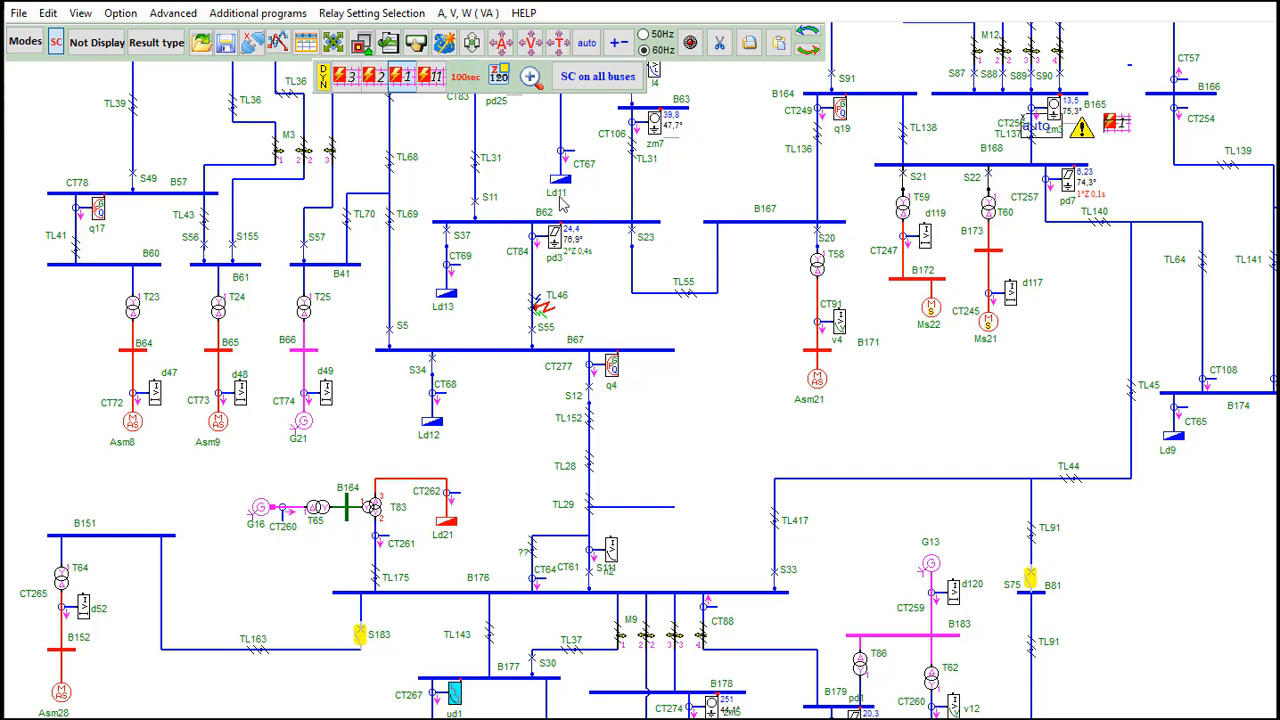
{"action": "left_click", "coordinate": [497, 80]}
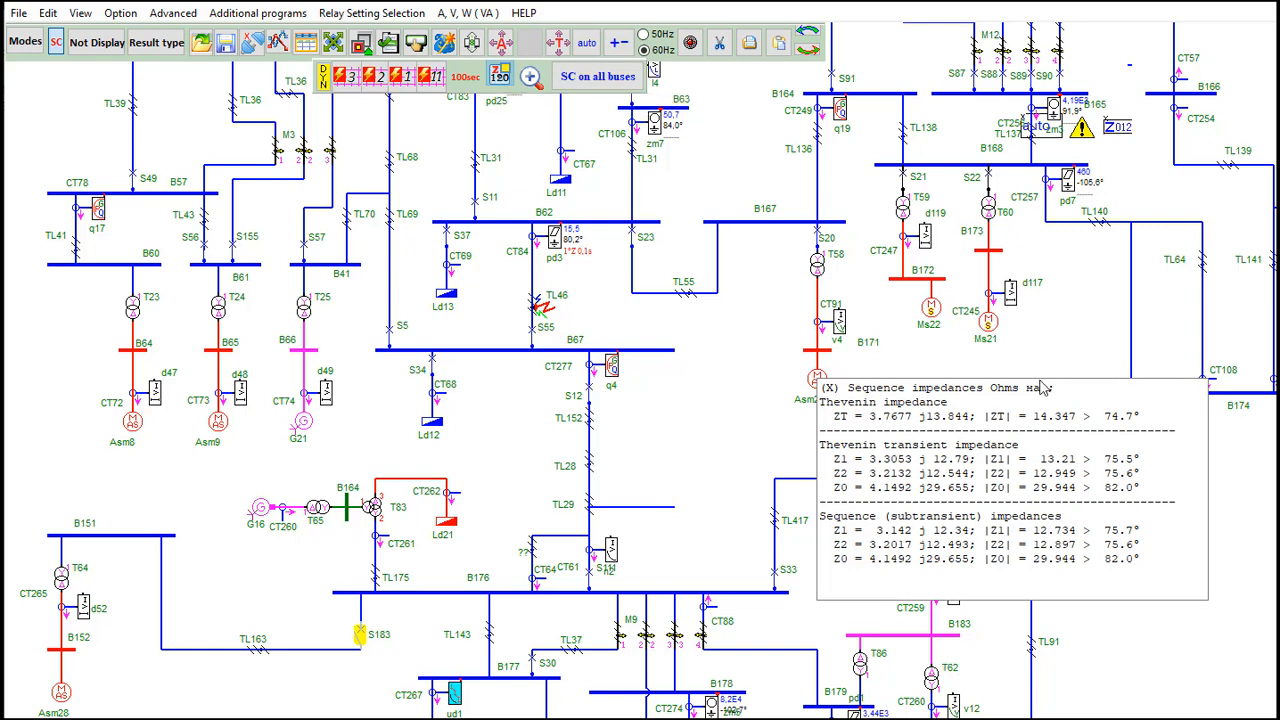
- Calculate three-phase IEC short circuits on all busbars with zero fault impedance, and inspect the results at buses B67 and B176
{"action": "left_click", "coordinate": [598, 77]}
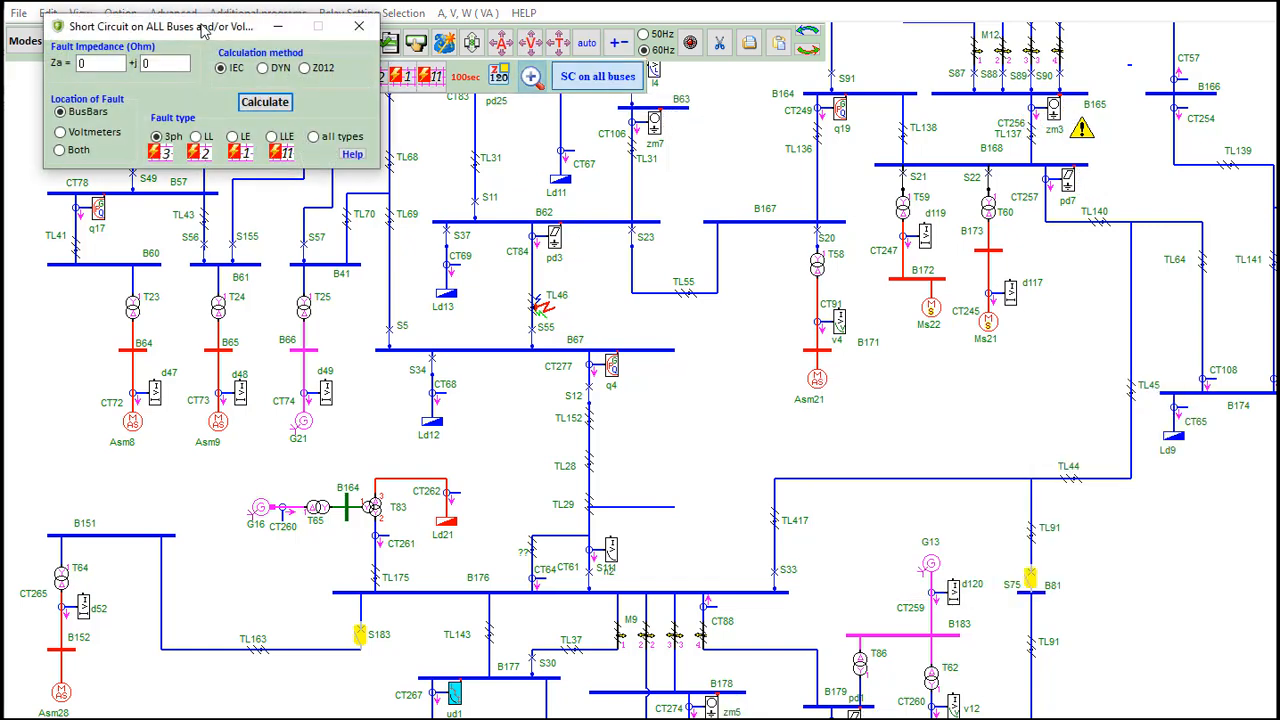
{"action": "left_click_drag", "start_coordinate": [203, 28], "coordinate": [795, 438]}
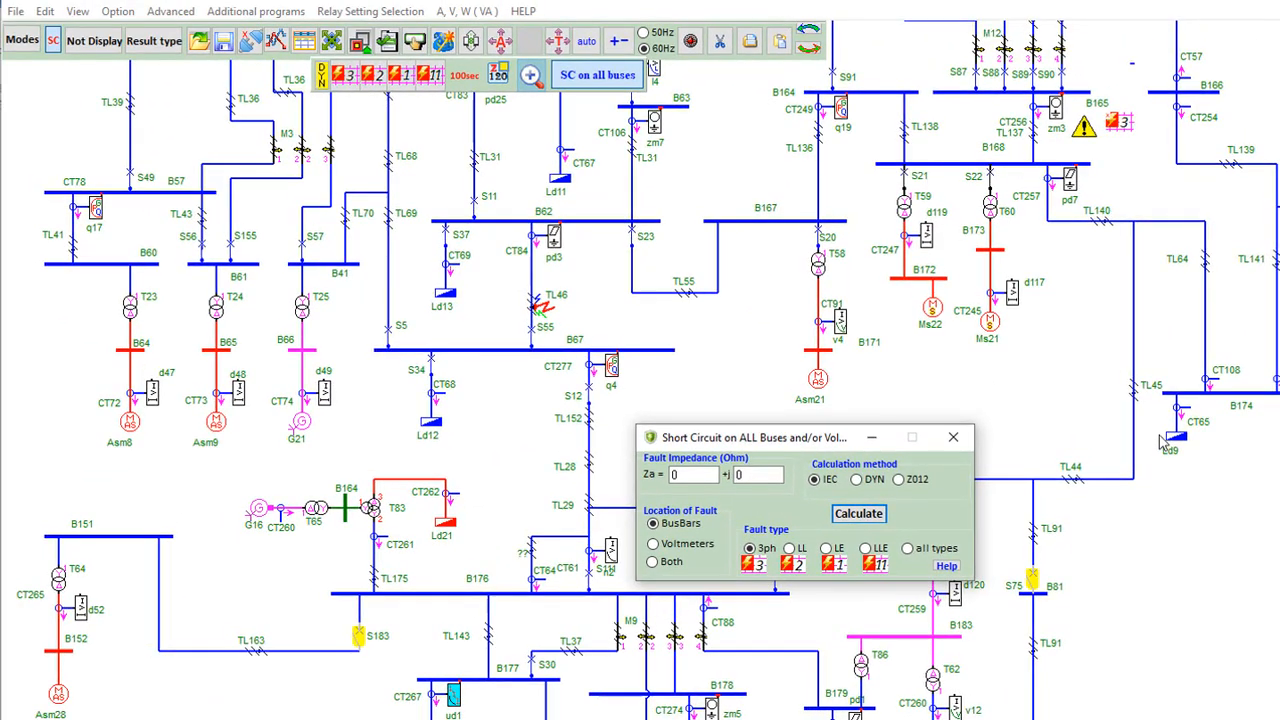
{"action": "left_click", "coordinate": [472, 352]}
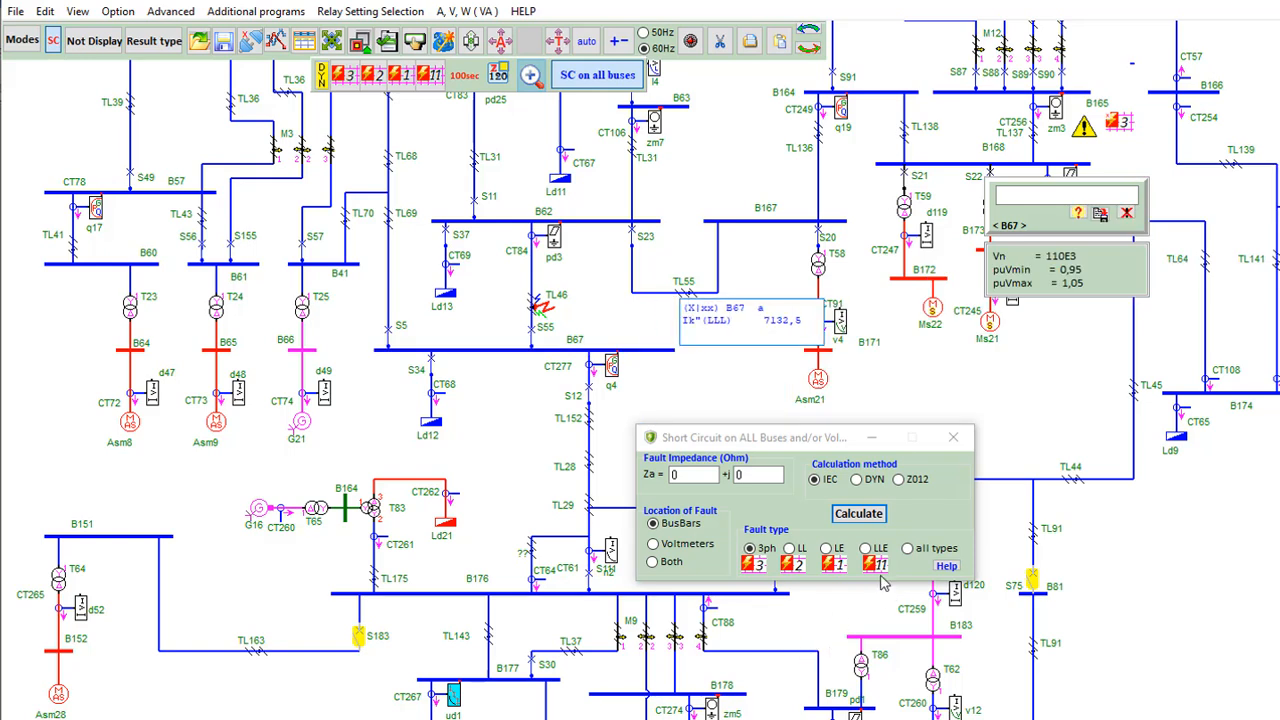
{"action": "left_click", "coordinate": [450, 594]}
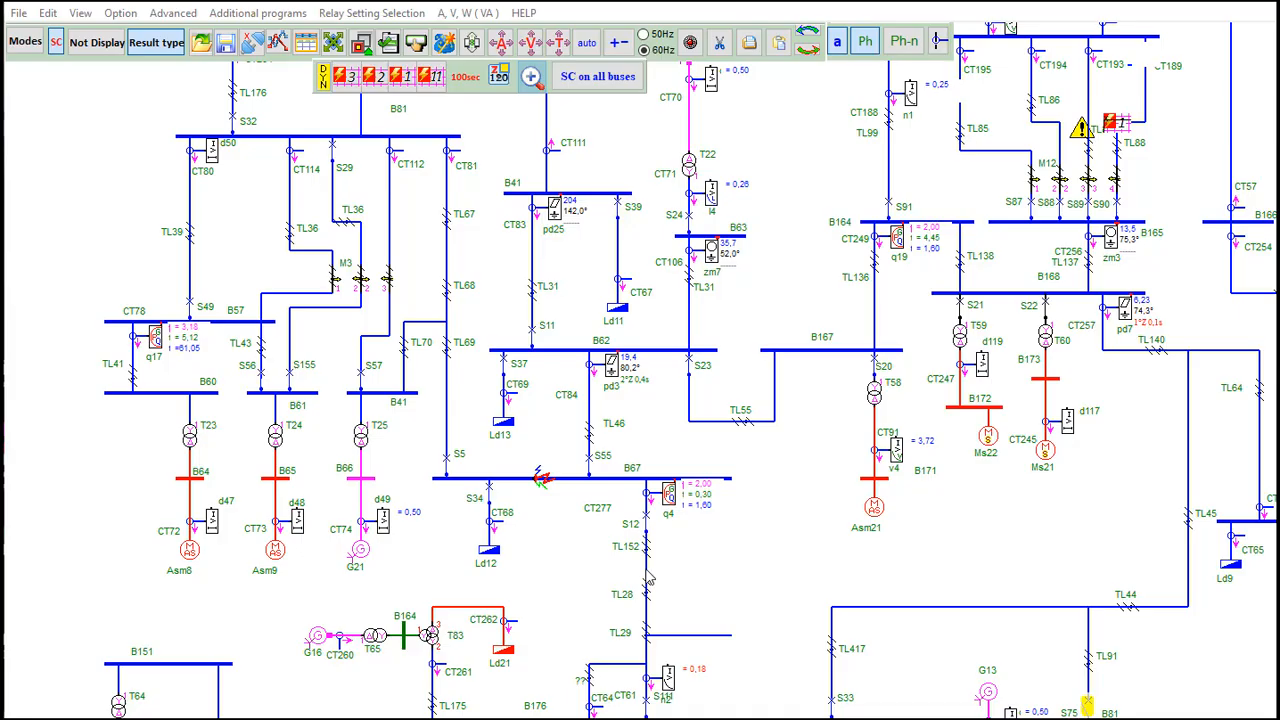
- Display the currents at all current transformers on the diagram, switch them to power factor, and check CT84 and CT277
{"action": "left_click_drag", "start_coordinate": [932, 212], "coordinate": [938, 58]}
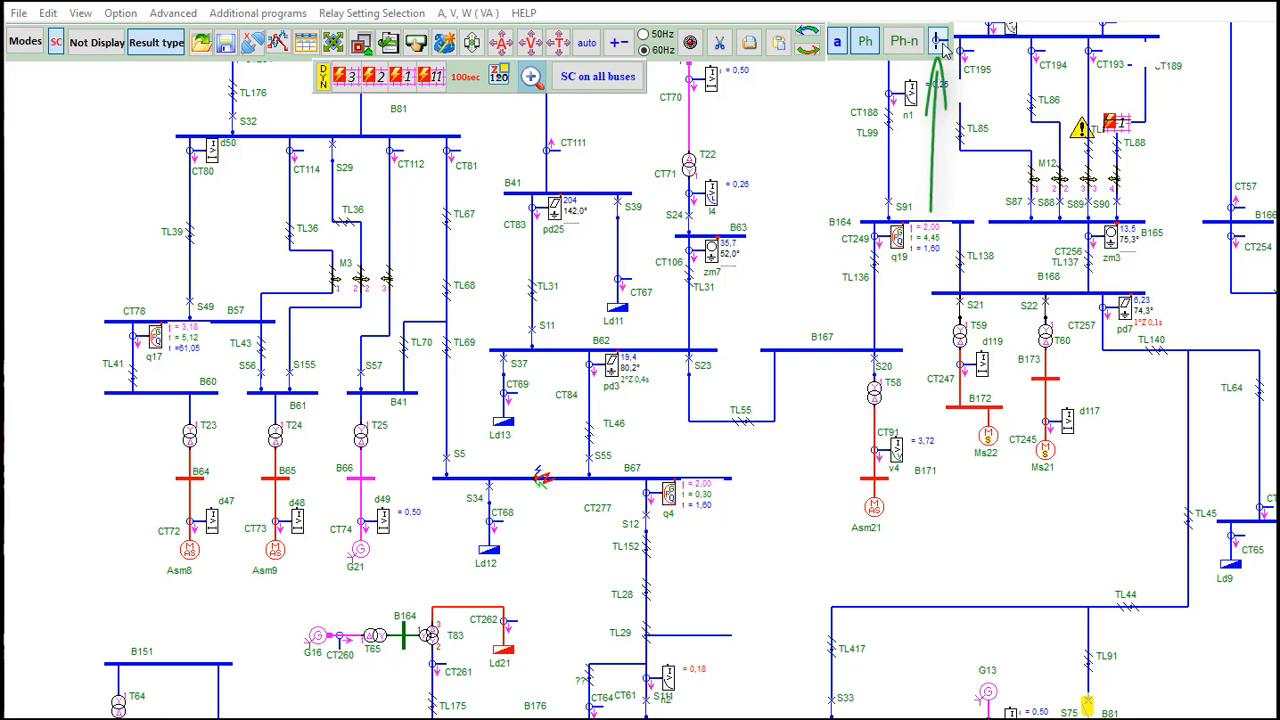
{"action": "left_click", "coordinate": [938, 42]}
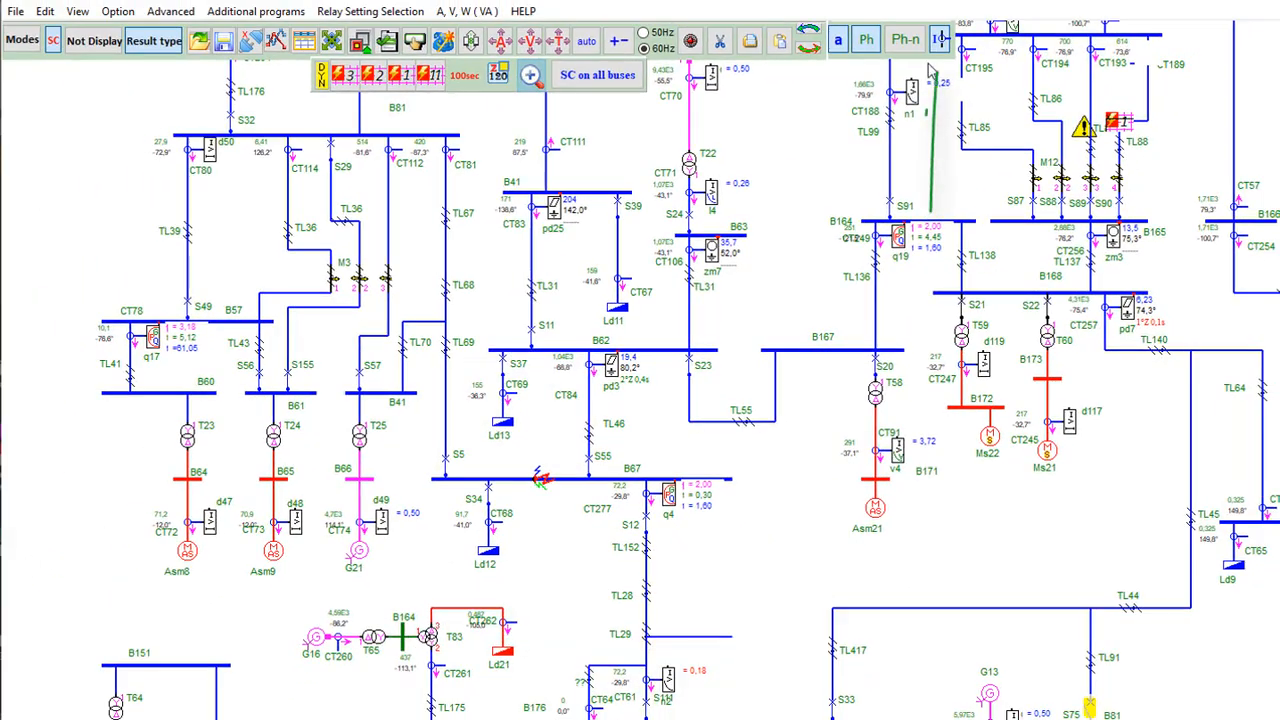
{"action": "left_click", "coordinate": [940, 42]}
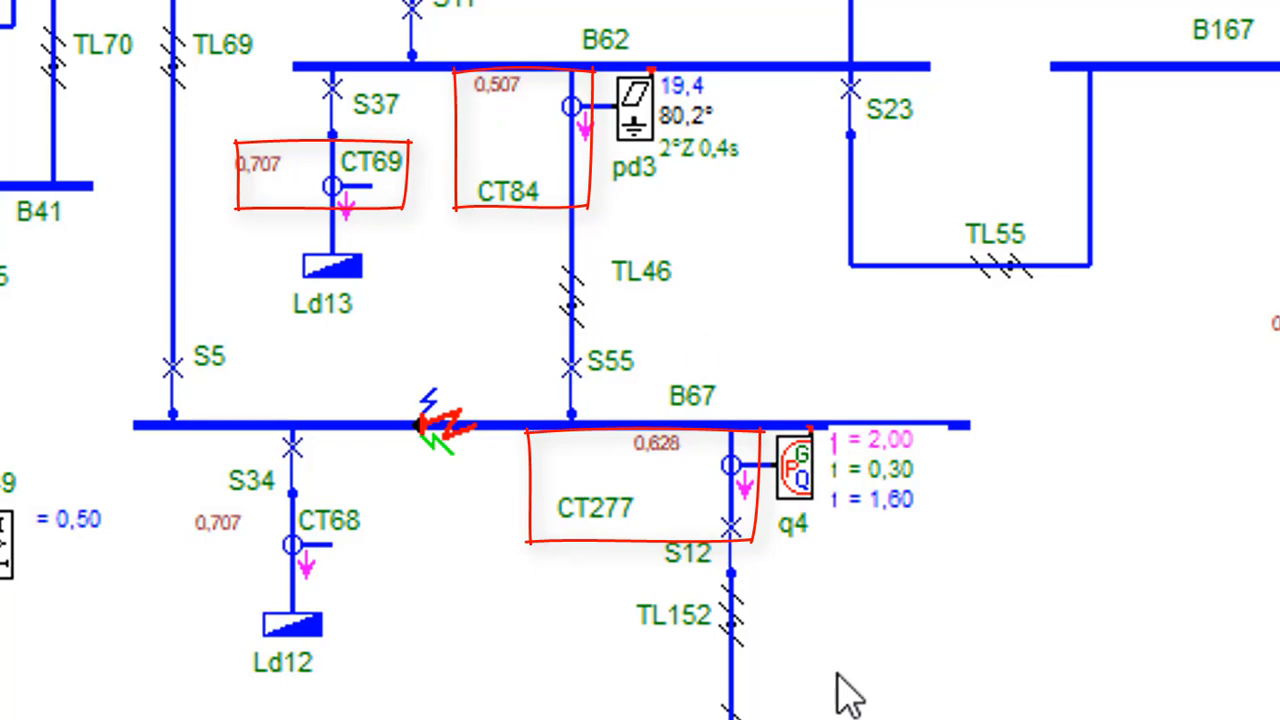
{"action": "left_click", "coordinate": [521, 190]}
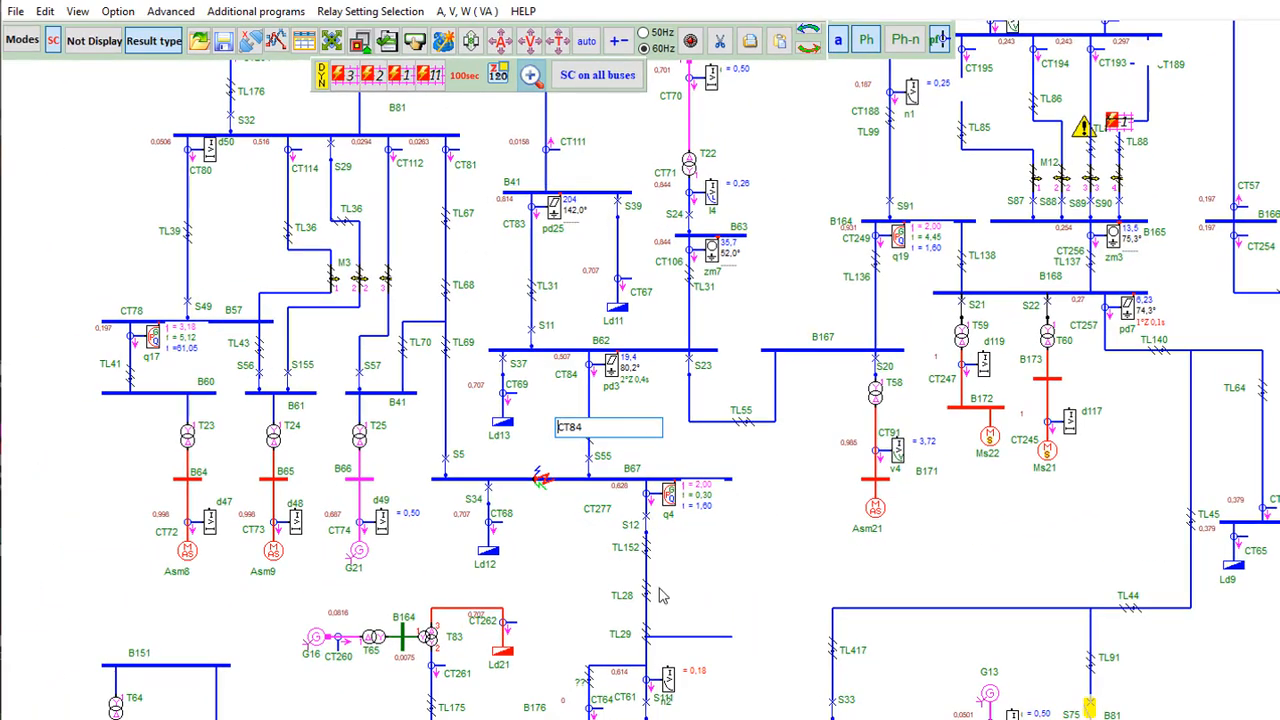
{"action": "left_click", "coordinate": [597, 510]}
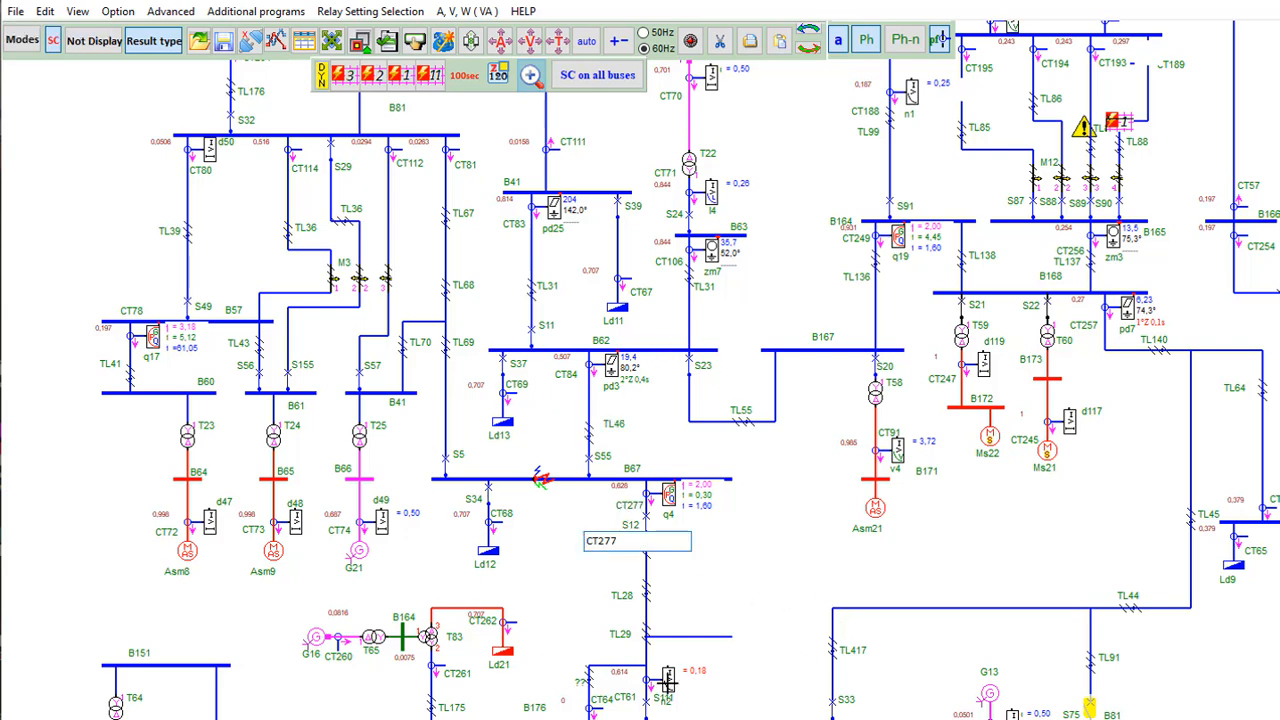
{"action": "left_click", "coordinate": [766, 559]}
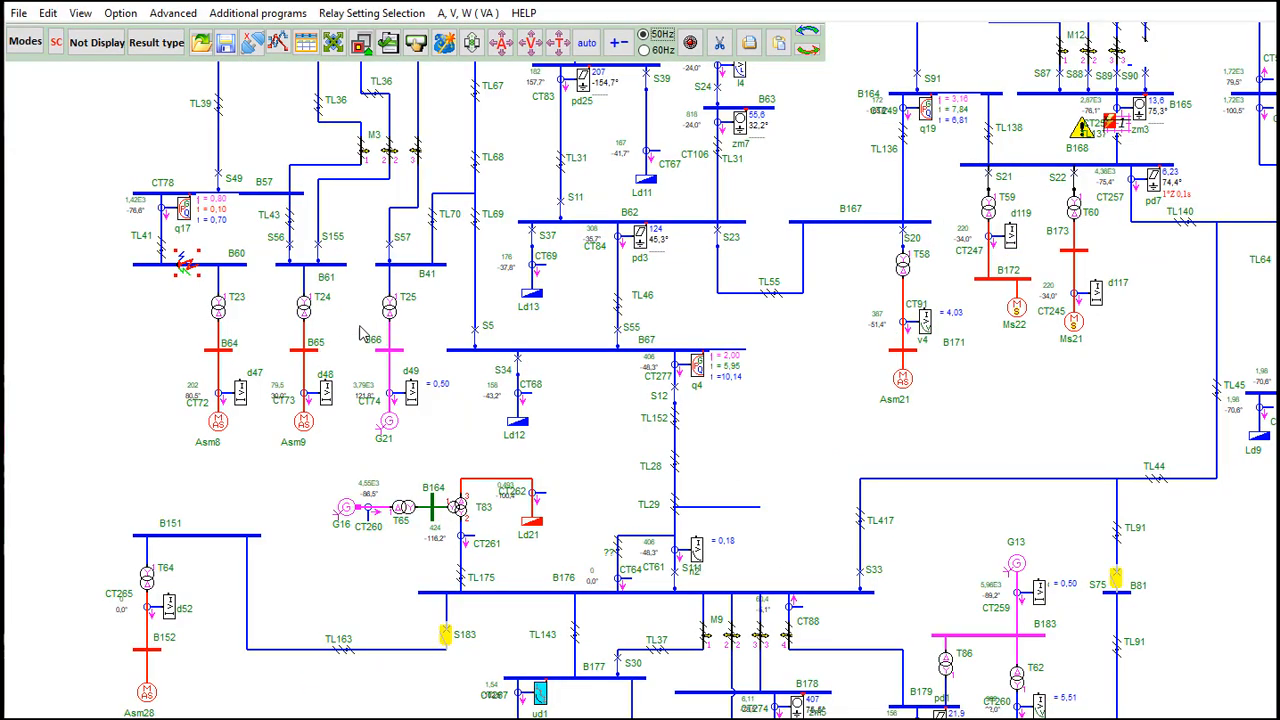
- Open the parameters of transformers T25 and T24, browse the two-winding transformer help, and cancel the parameter table
{"action": "double_click", "coordinate": [389, 307]}
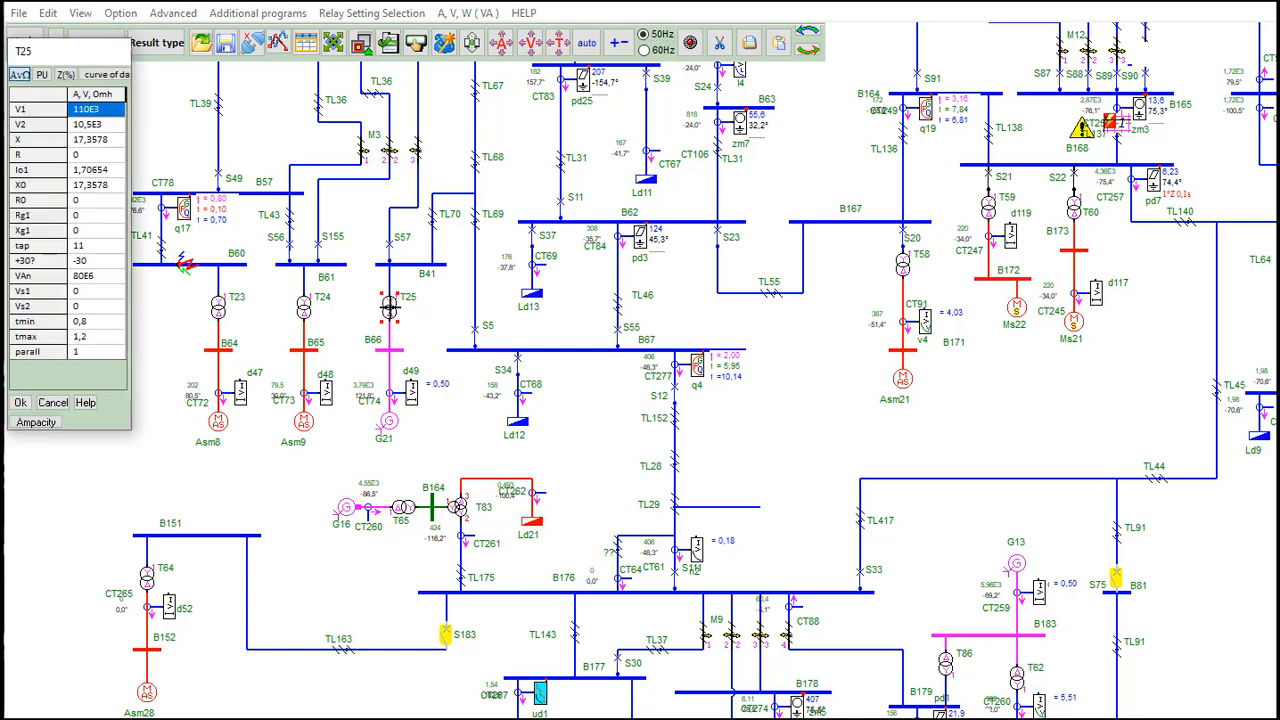
{"action": "left_click", "coordinate": [86, 402]}
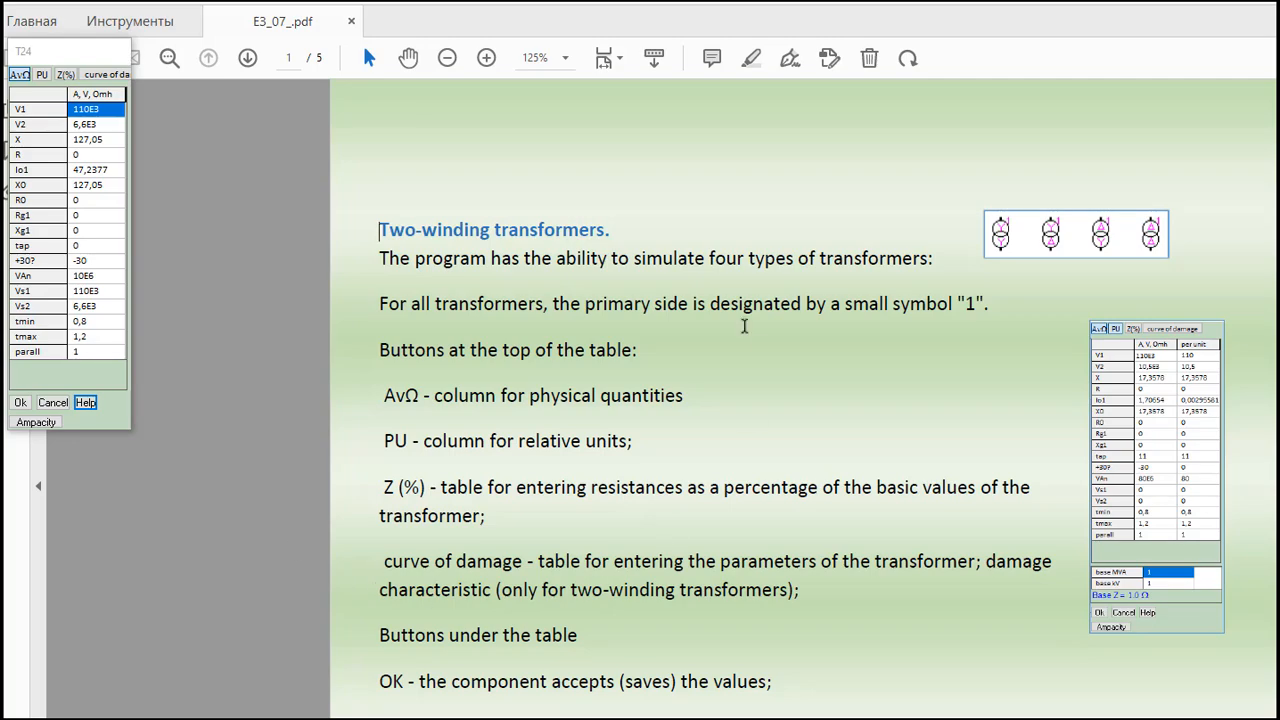
{"action": "scroll", "coordinate": [663, 266], "scroll_direction": "down", "scroll_amount": 5}
{"action": "scroll", "coordinate": [668, 274], "scroll_direction": "down", "scroll_amount": 8}
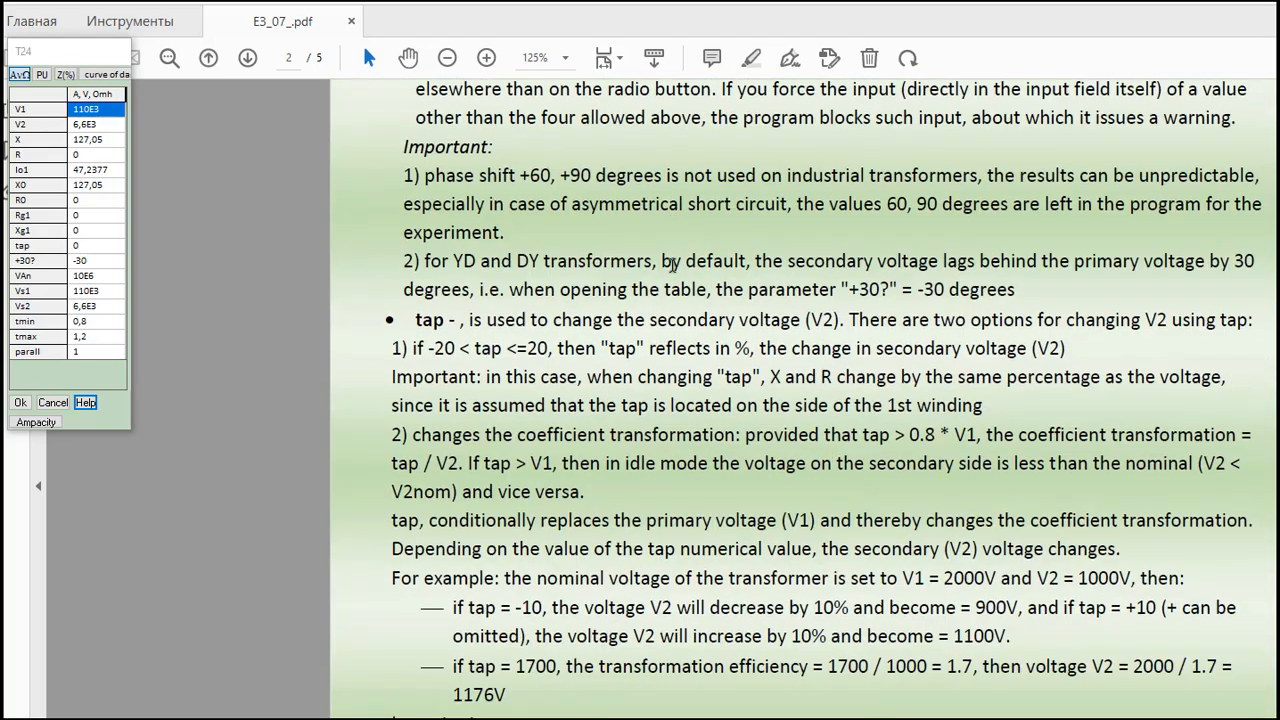
{"action": "scroll", "coordinate": [670, 270], "scroll_direction": "up", "scroll_amount": 9}
{"action": "scroll", "coordinate": [672, 266], "scroll_direction": "up", "scroll_amount": 5}
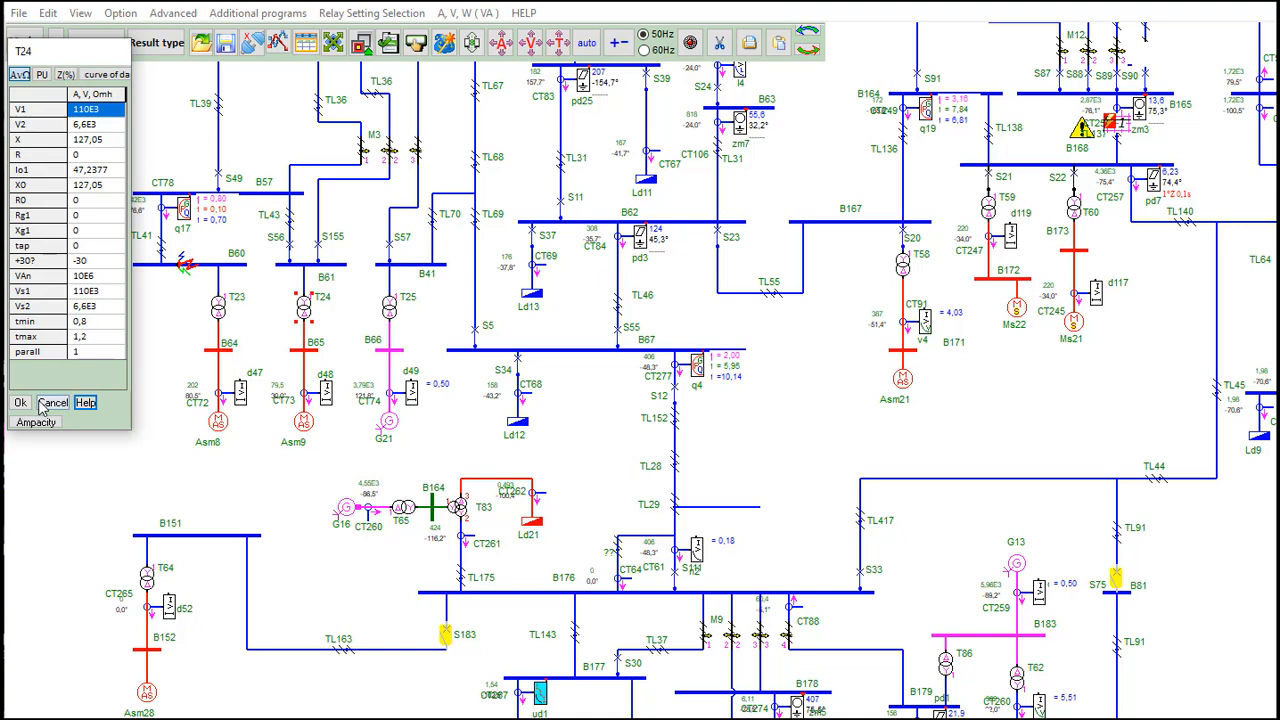
{"action": "left_click", "coordinate": [44, 404]}
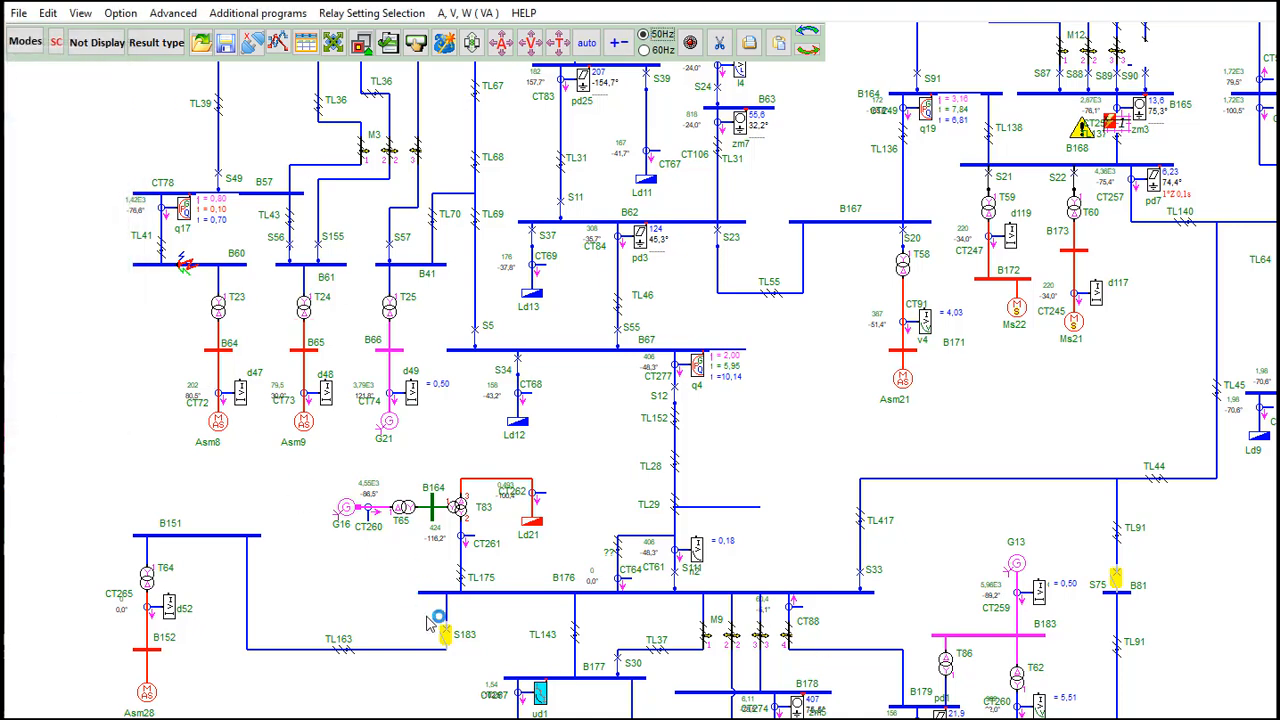
{"action": "scroll", "coordinate": [481, 628], "scroll_direction": "down", "scroll_amount": 1}
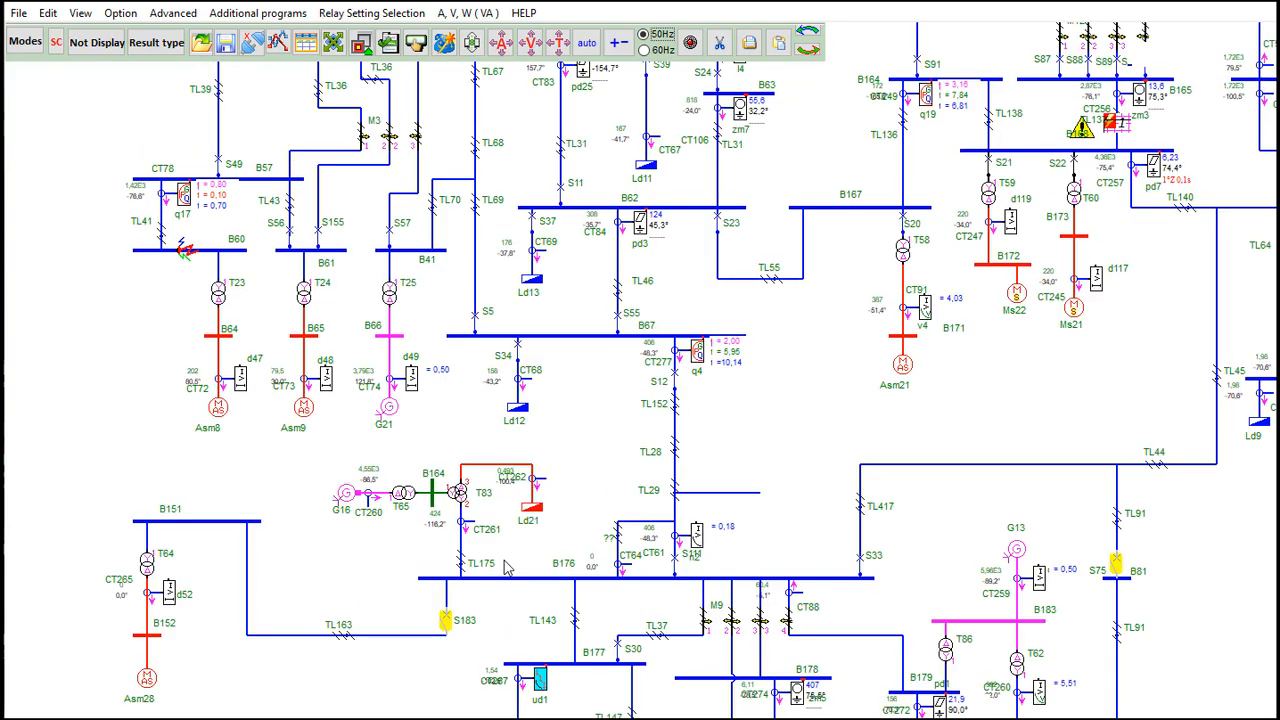
{"action": "scroll", "coordinate": [507, 566], "scroll_direction": "up", "scroll_amount": 3}
{"action": "scroll", "coordinate": [508, 566], "scroll_direction": "up", "scroll_amount": 3}
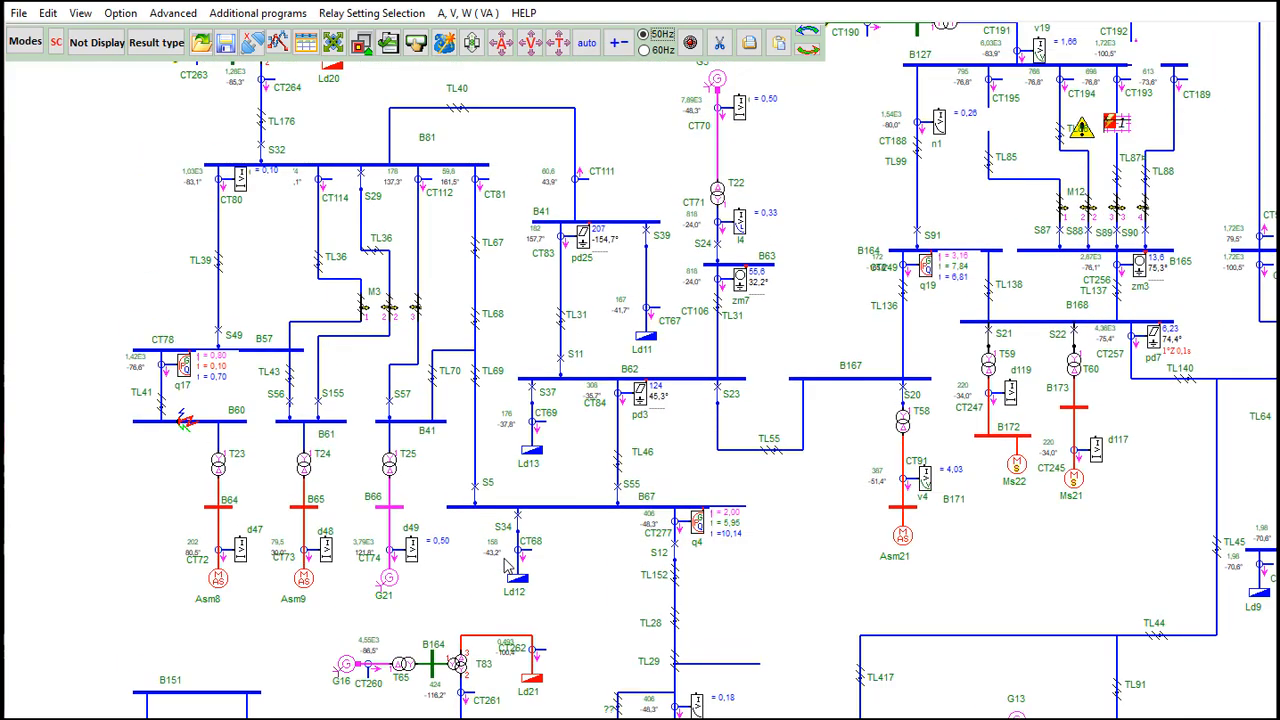
{"action": "scroll", "coordinate": [508, 566], "scroll_direction": "down", "scroll_amount": 3}
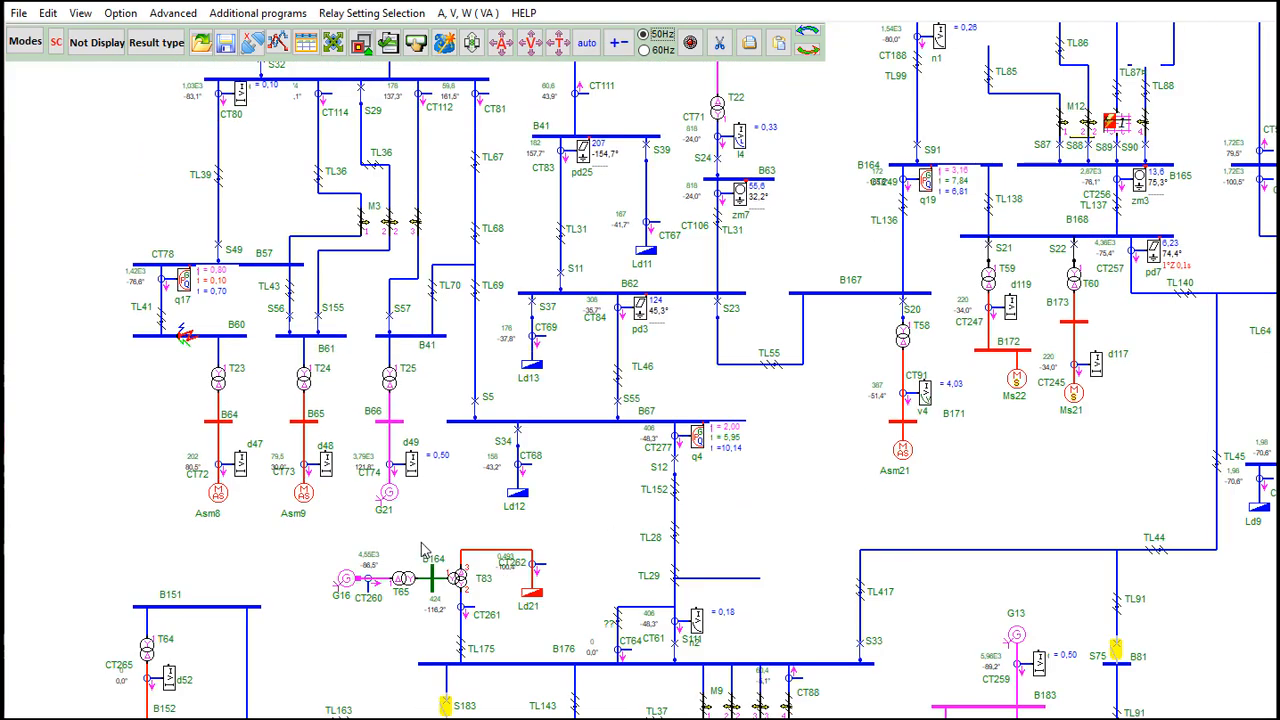
{"action": "scroll", "coordinate": [426, 550], "scroll_direction": "down", "scroll_amount": 4}
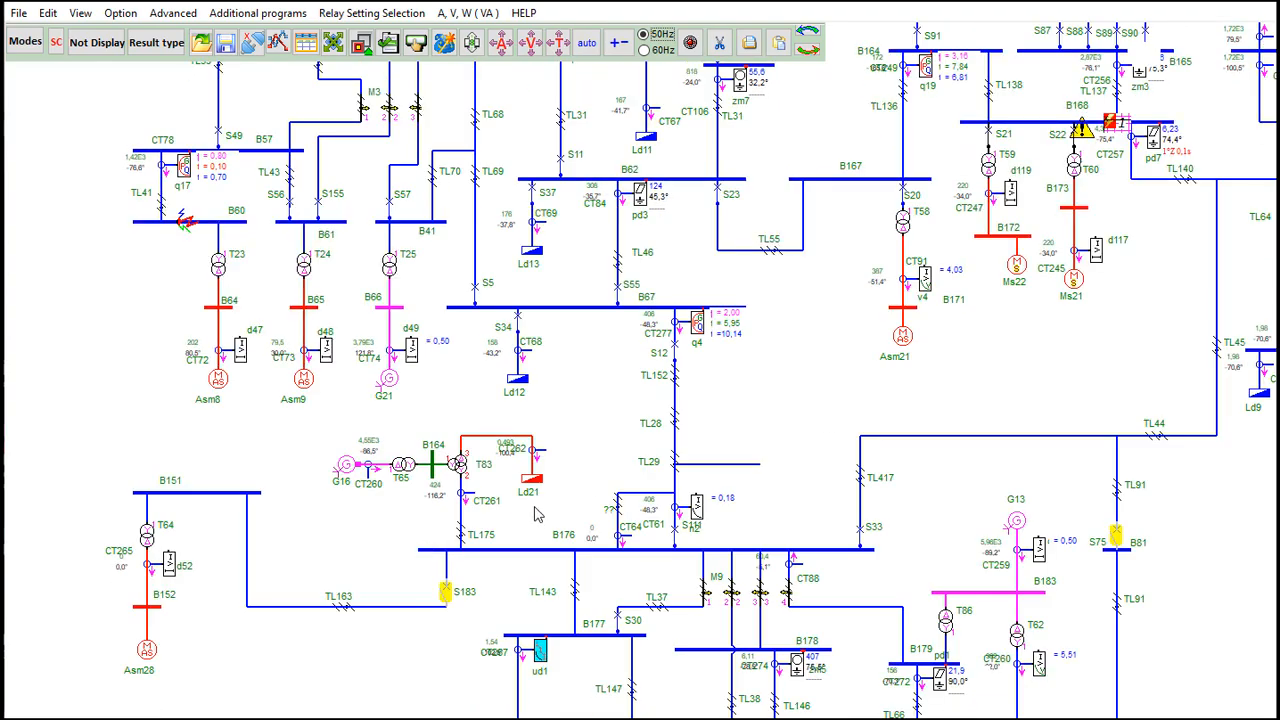
{"action": "scroll", "coordinate": [539, 513], "scroll_direction": "up", "scroll_amount": 6}
{"action": "scroll", "coordinate": [537, 511], "scroll_direction": "up", "scroll_amount": 2}
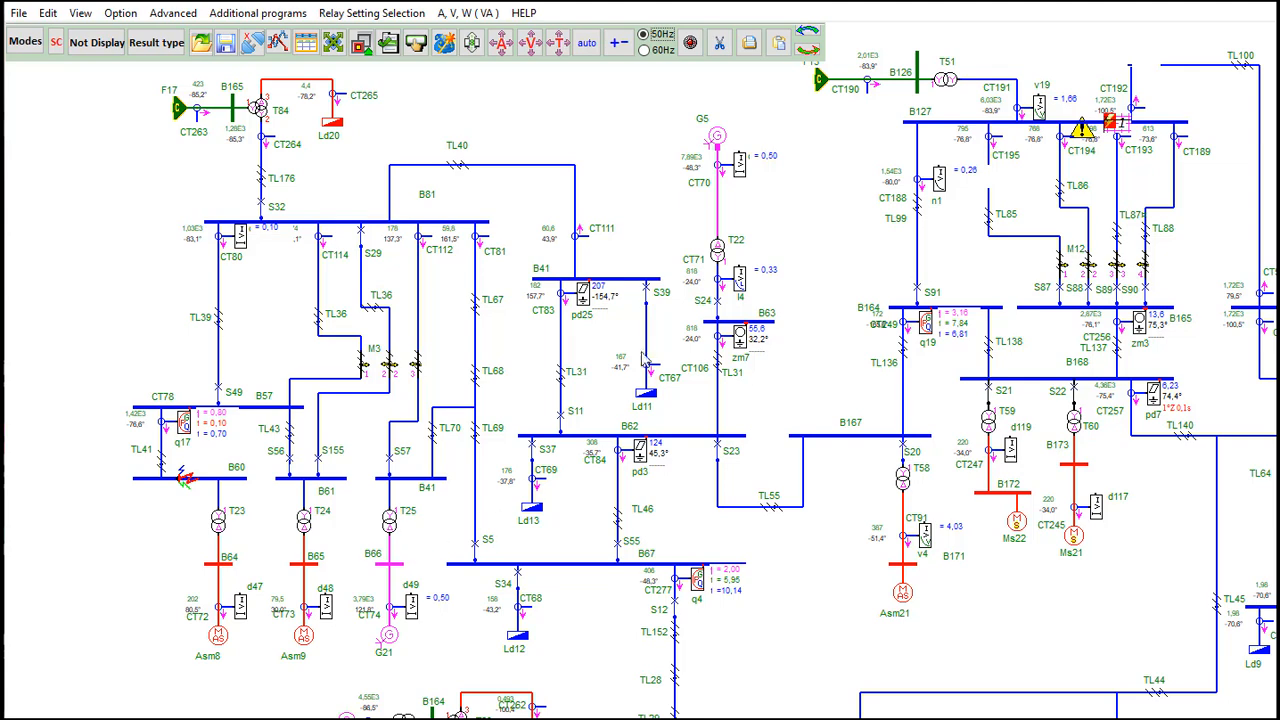
- Open the main user manual, show its bookmarks, and browse it as far as Appendix 1 on comparison with other programs
{"action": "left_click", "coordinate": [524, 14]}
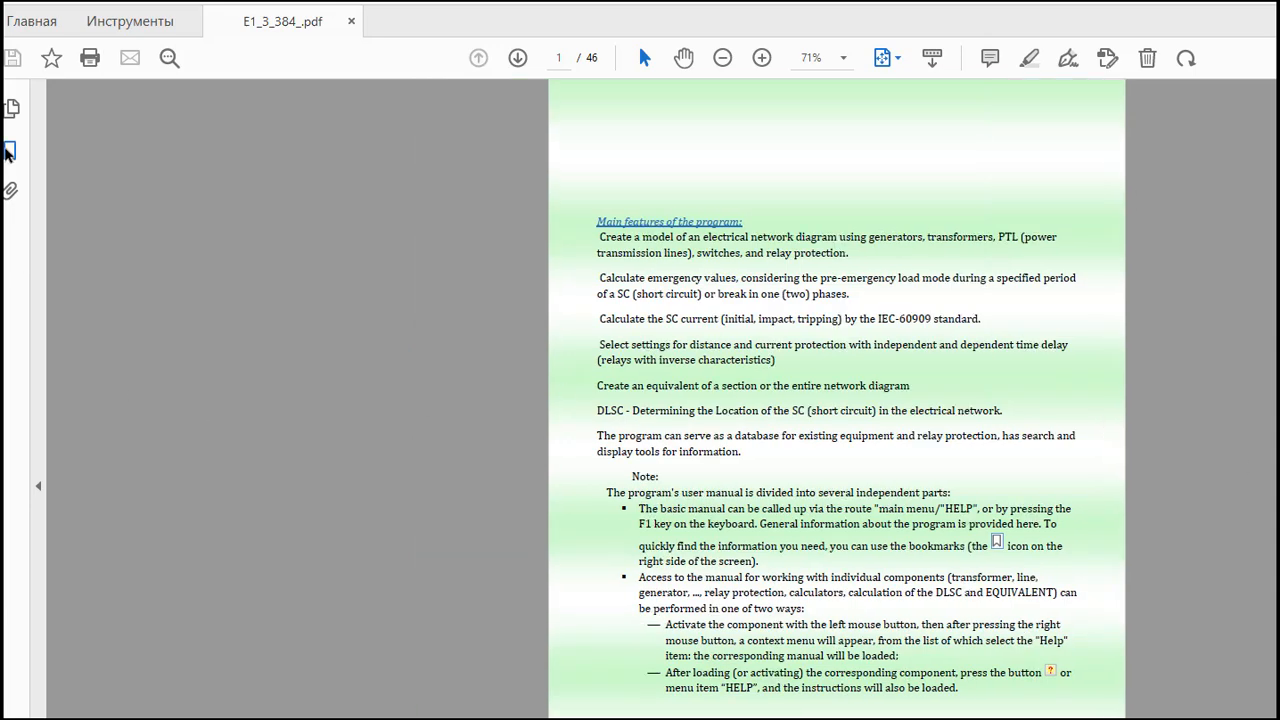
{"action": "left_click", "coordinate": [10, 151]}
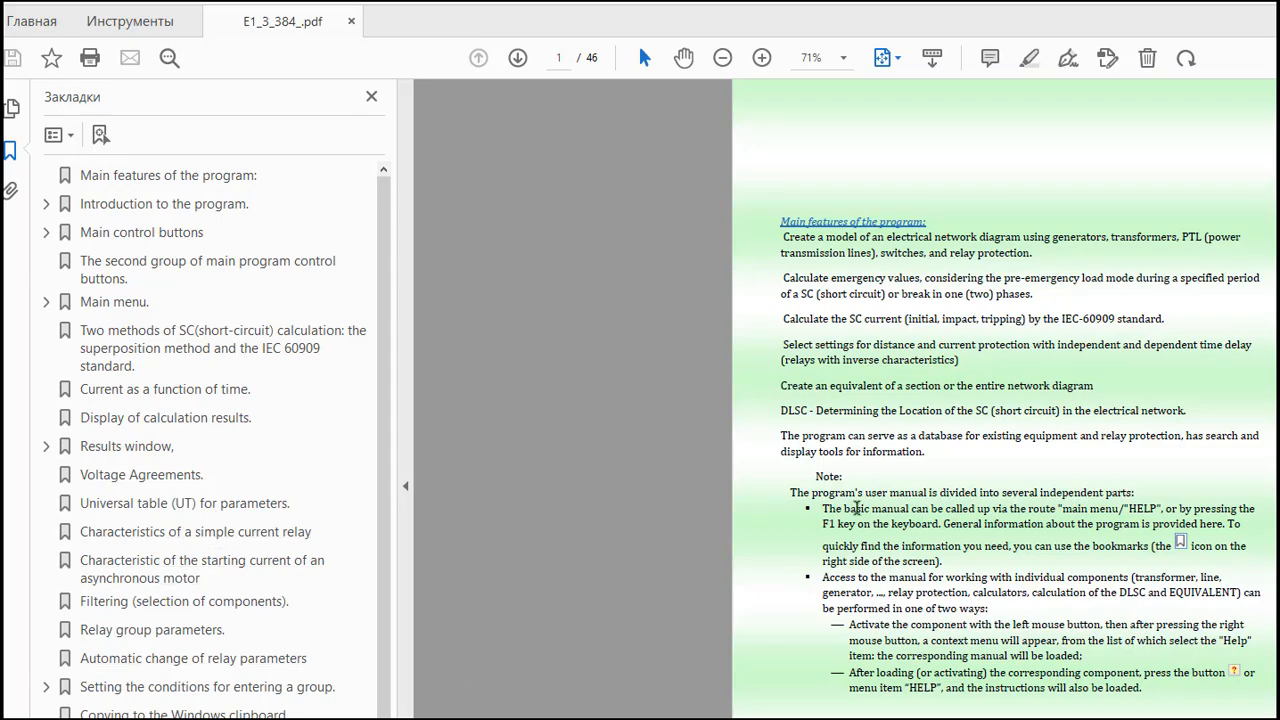
{"action": "scroll", "coordinate": [955, 385], "scroll_direction": "down", "scroll_amount": 20}
{"action": "scroll", "coordinate": [955, 385], "scroll_direction": "down", "scroll_amount": 20}
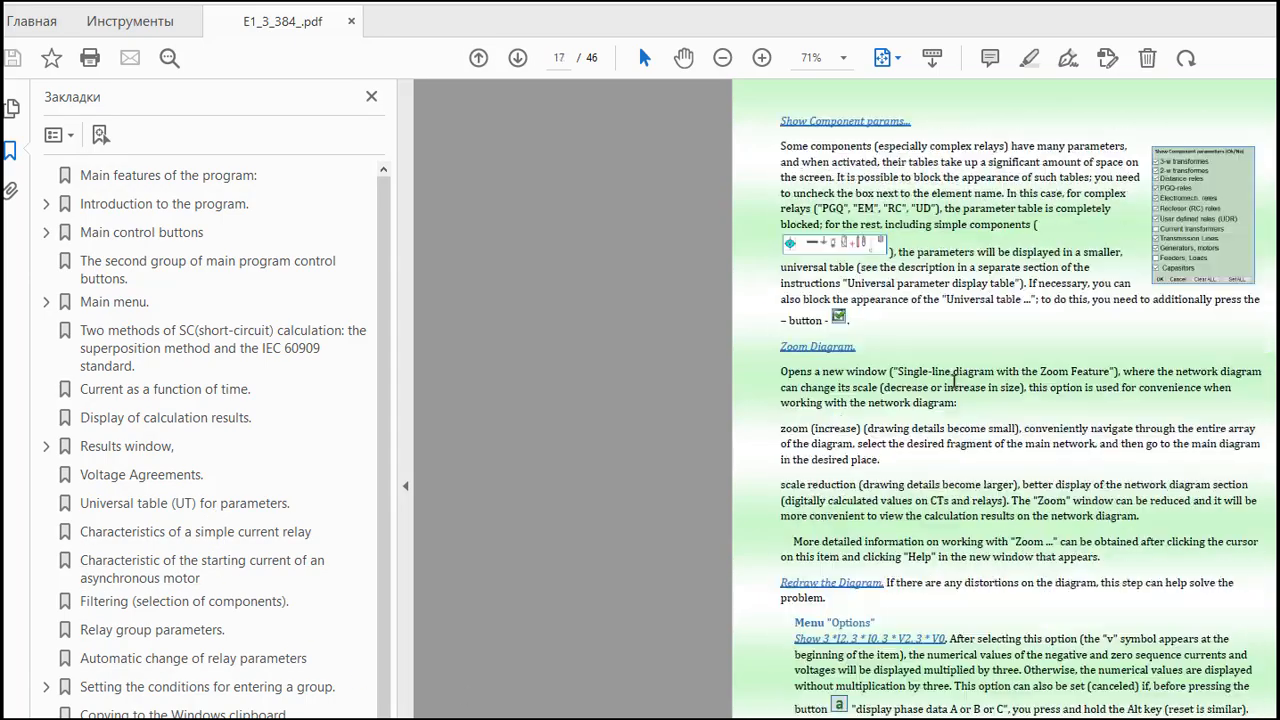
{"action": "scroll", "coordinate": [955, 385], "scroll_direction": "down", "scroll_amount": 10}
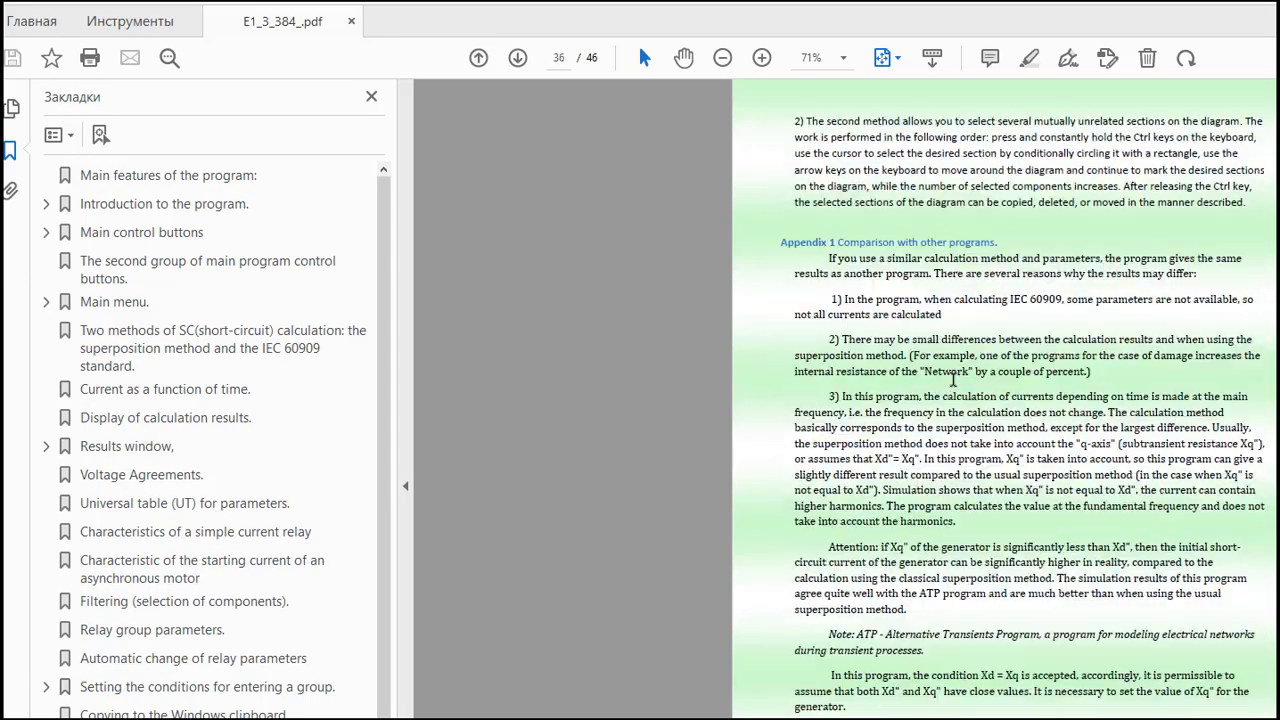
- Look up simple current relay characteristics and automatic change of relay parameters in the manual, and browse on to Appendix 5
{"action": "left_click", "coordinate": [126, 532]}
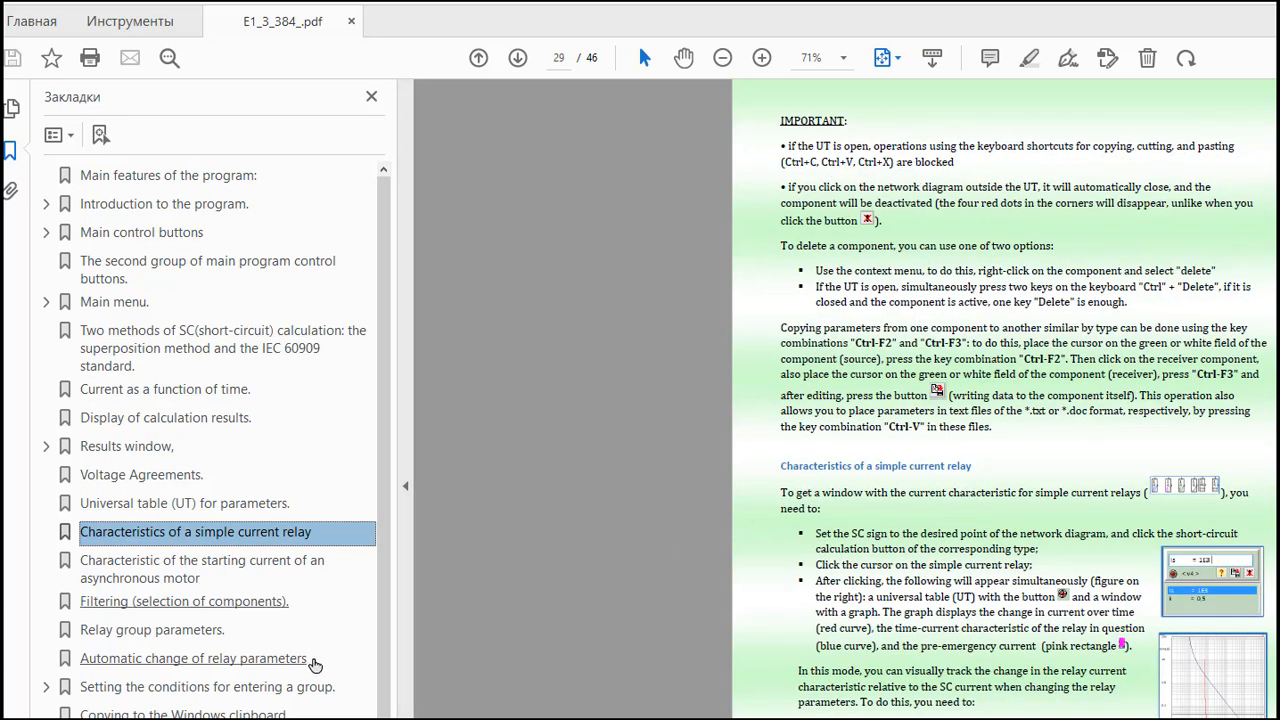
{"action": "left_click", "coordinate": [290, 660]}
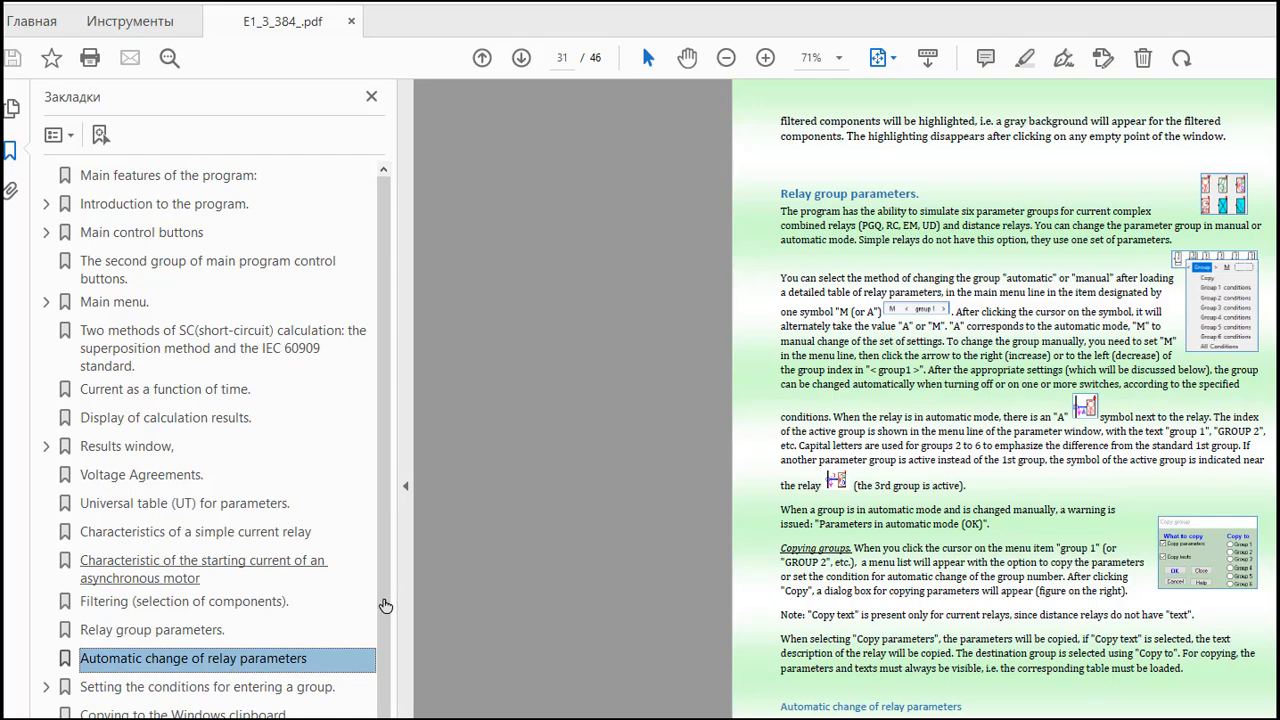
{"action": "scroll", "coordinate": [866, 517], "scroll_direction": "down", "scroll_amount": 6}
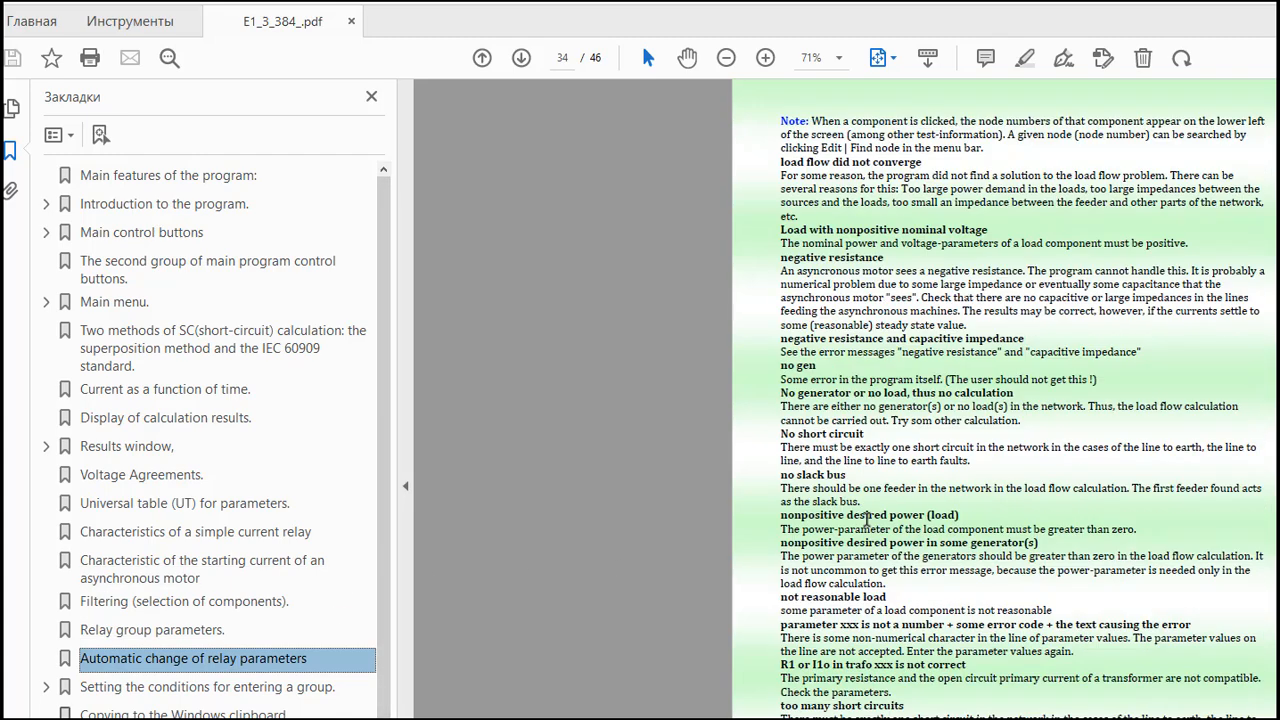
{"action": "scroll", "coordinate": [866, 517], "scroll_direction": "down", "scroll_amount": 15}
{"action": "scroll", "coordinate": [868, 522], "scroll_direction": "up", "scroll_amount": 4}
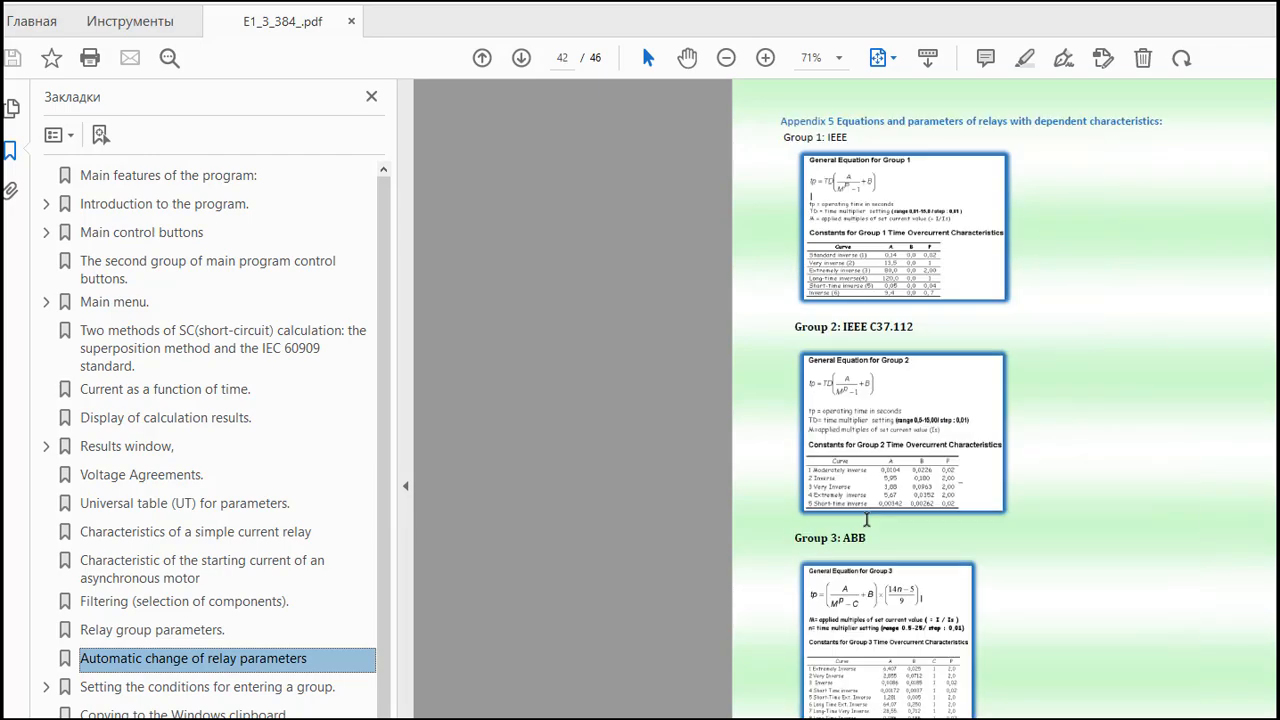
- Browse back through the manual to the section on the SC button and short-circuit mode calculation
{"action": "scroll", "coordinate": [866, 519], "scroll_direction": "up", "scroll_amount": 8}
{"action": "scroll", "coordinate": [866, 517], "scroll_direction": "up", "scroll_amount": 5}
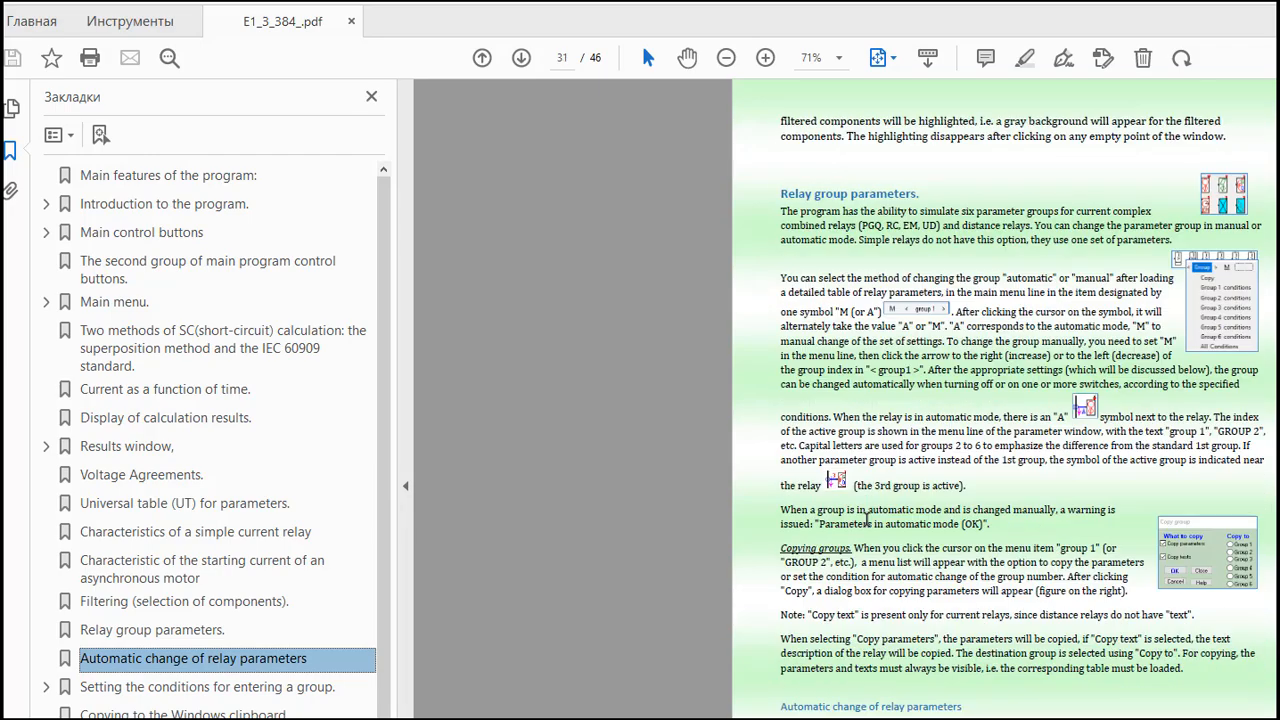
{"action": "scroll", "coordinate": [866, 517], "scroll_direction": "up", "scroll_amount": 16}
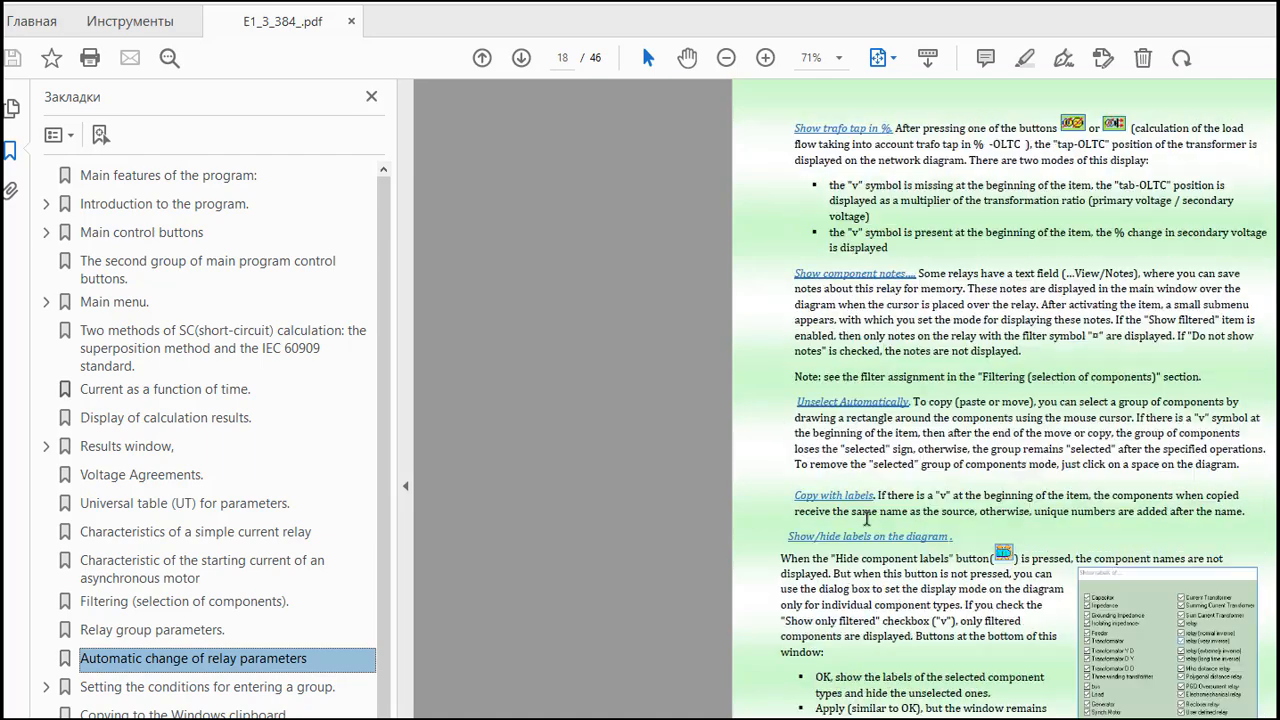
{"action": "scroll", "coordinate": [866, 517], "scroll_direction": "up", "scroll_amount": 15}
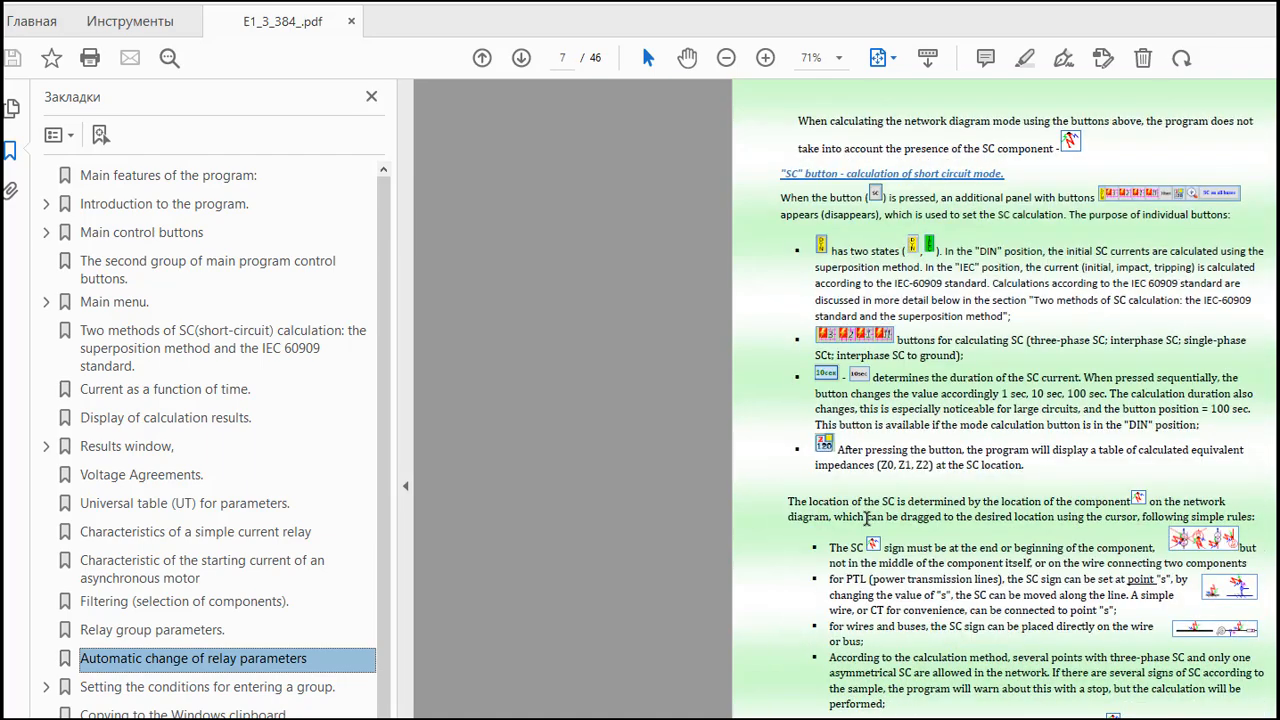
- Browse the manual's appendices on transformer tap calculation and program messages, and select the explanation of the "negative resistance" message
{"action": "scroll", "coordinate": [866, 517], "scroll_direction": "down", "scroll_amount": 4}
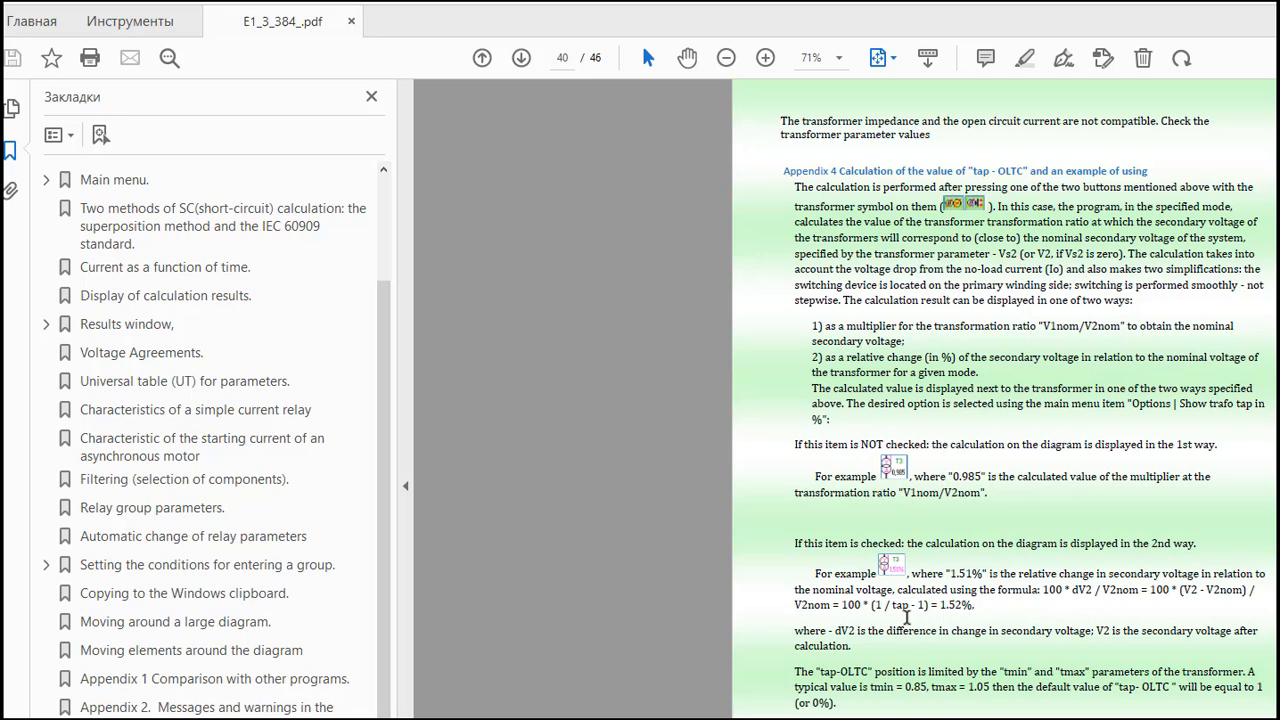
{"action": "scroll", "coordinate": [907, 617], "scroll_direction": "up", "scroll_amount": 5}
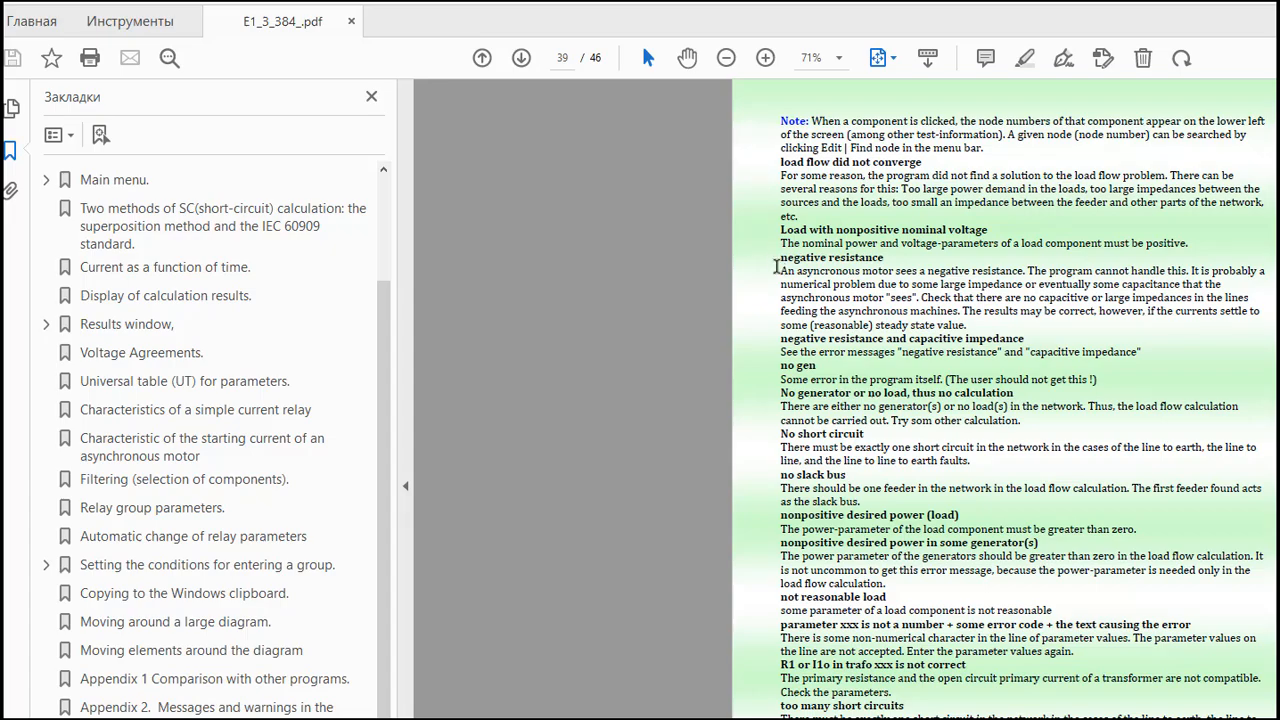
{"action": "left_click_drag", "start_coordinate": [775, 261], "coordinate": [1020, 340]}
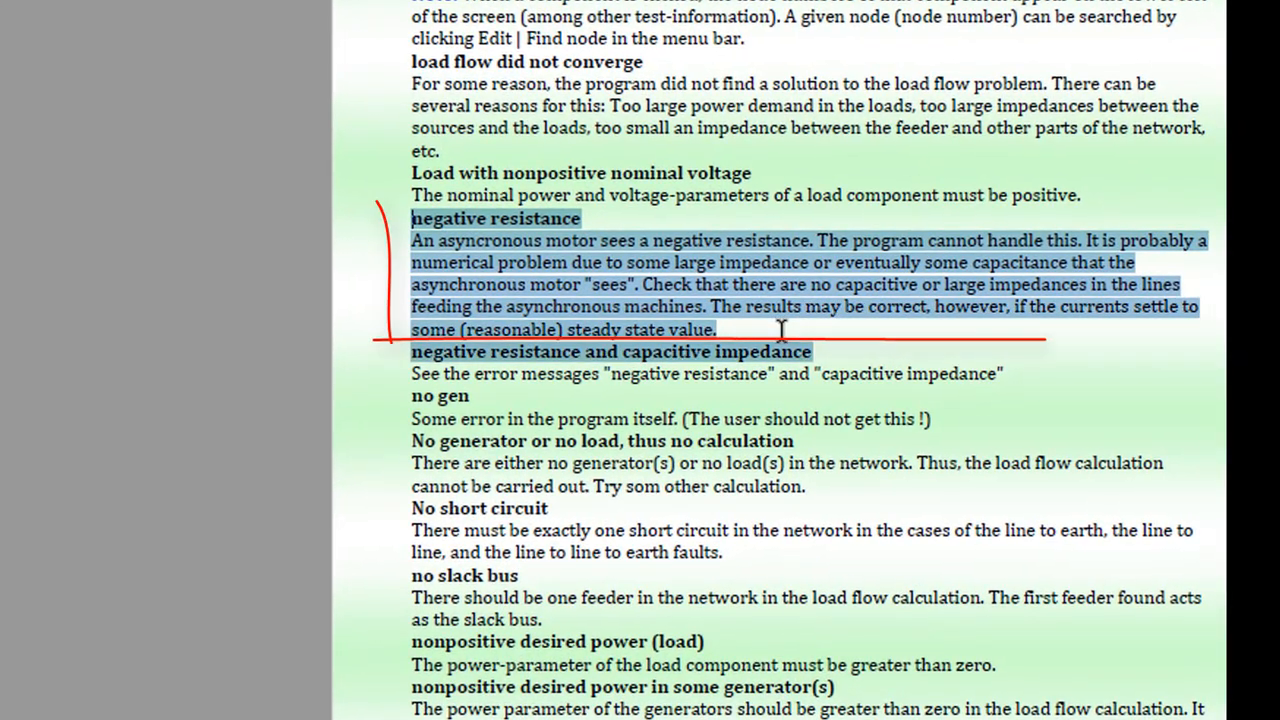
{"action": "left_click_drag", "start_coordinate": [795, 330], "coordinate": [717, 330]}
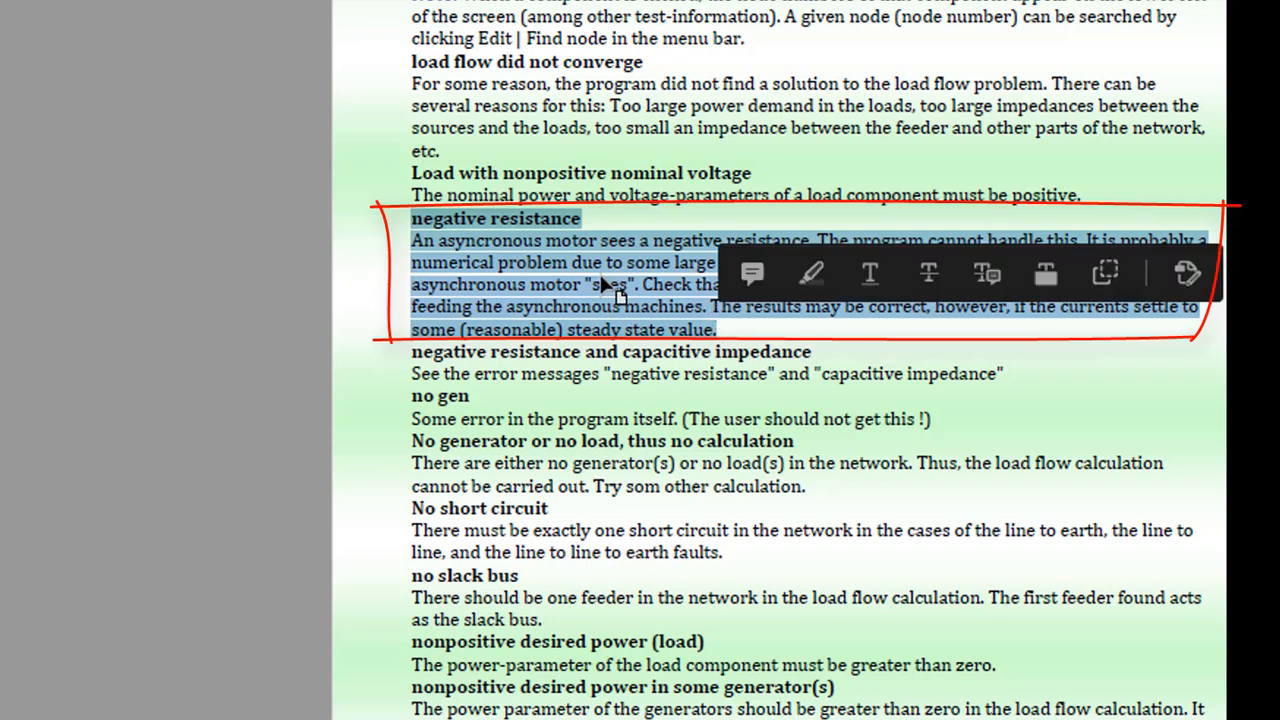
{"action": "left_click", "coordinate": [672, 286]}
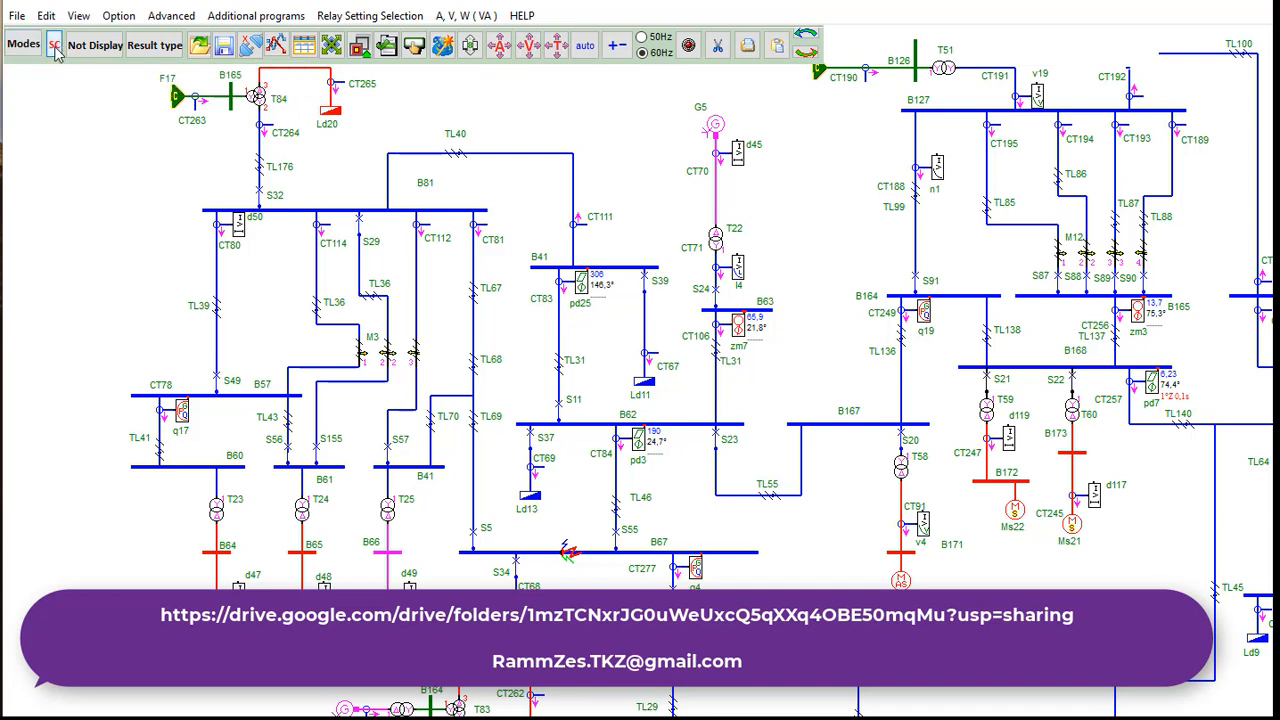
- Return to the network diagram program, display the short-circuit calculation controls, and hide them again
{"action": "left_click", "coordinate": [55, 50]}
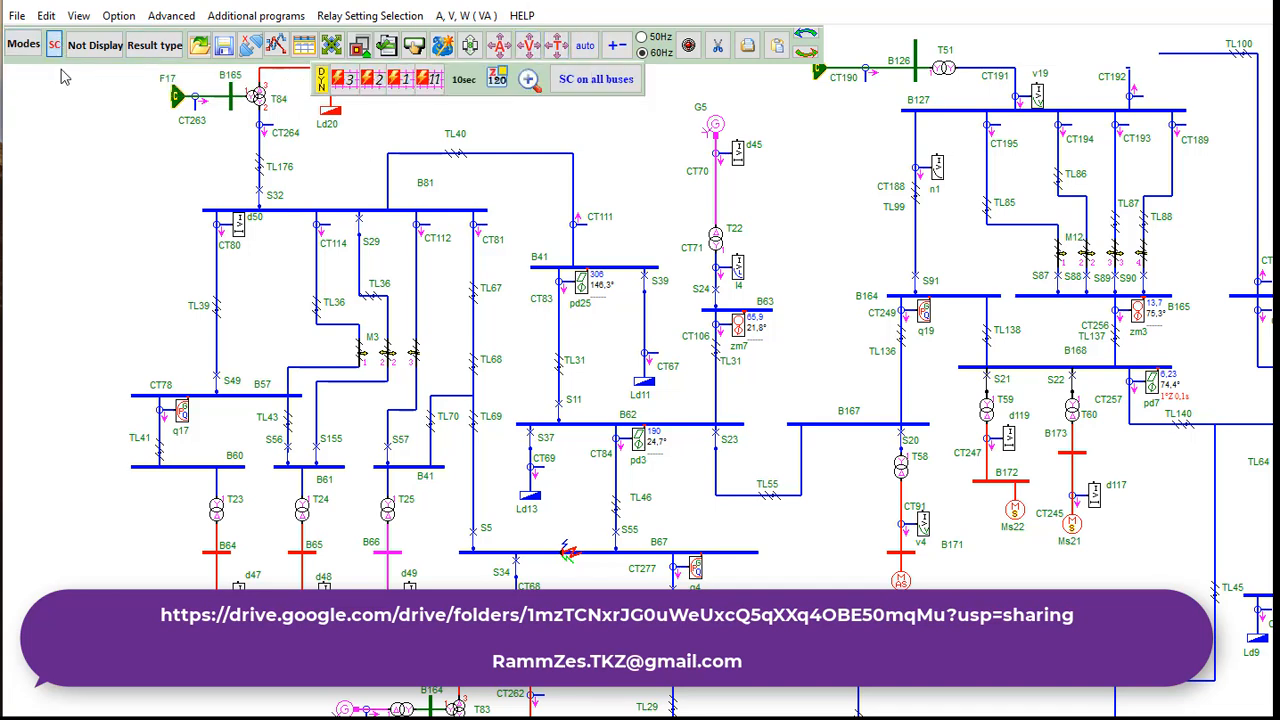
{"action": "left_click", "coordinate": [55, 47]}
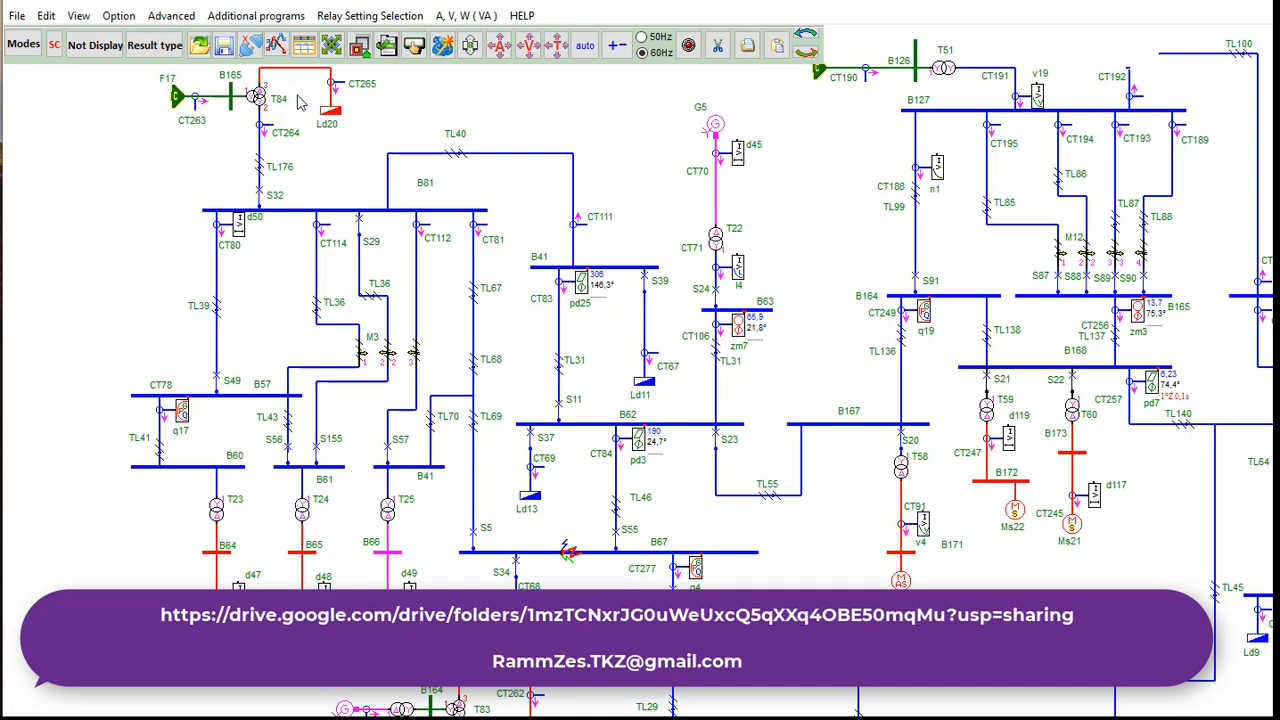